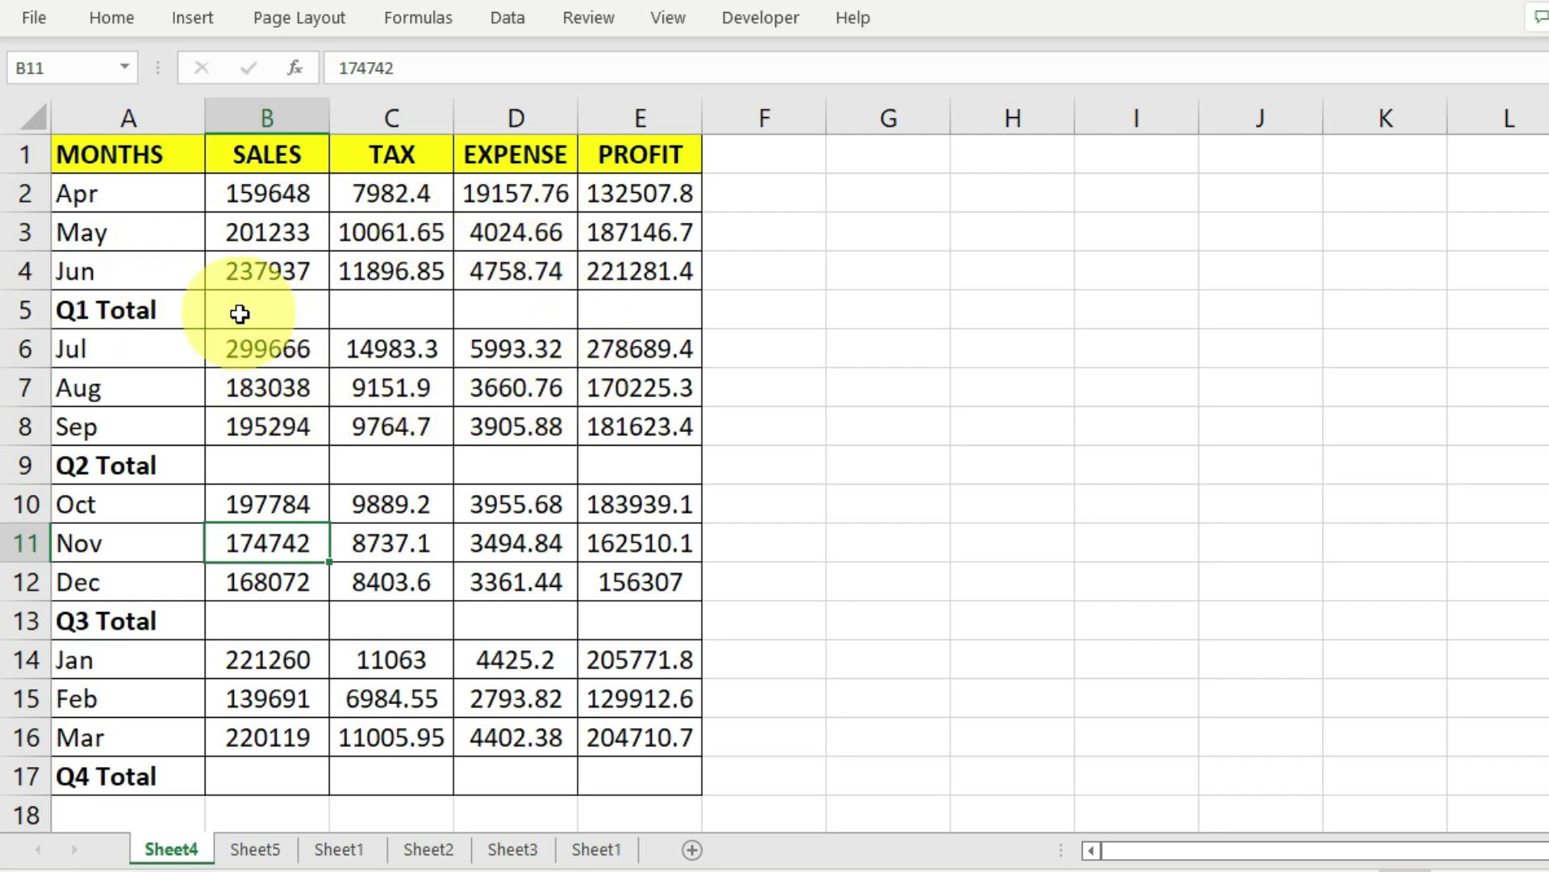
Drag across the empty Q1, Q2, Q3 and Q4 Total cells, row by row.
left_click_drag(234, 311, 633, 310)
left_click(274, 464)
left_click_drag(447, 481, 640, 477)
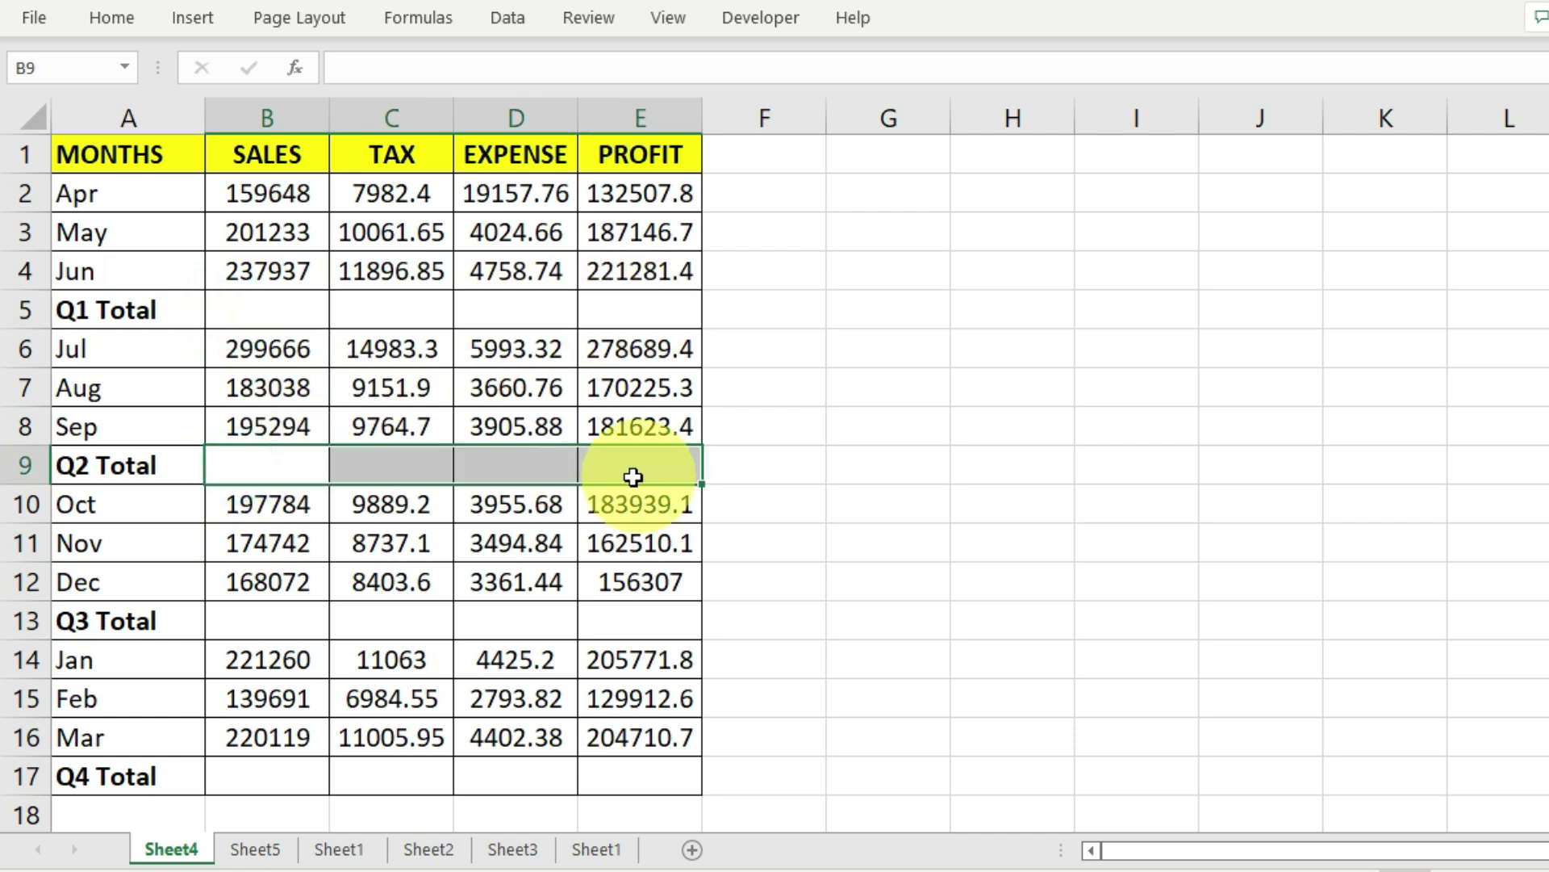
left_click_drag(267, 621, 680, 620)
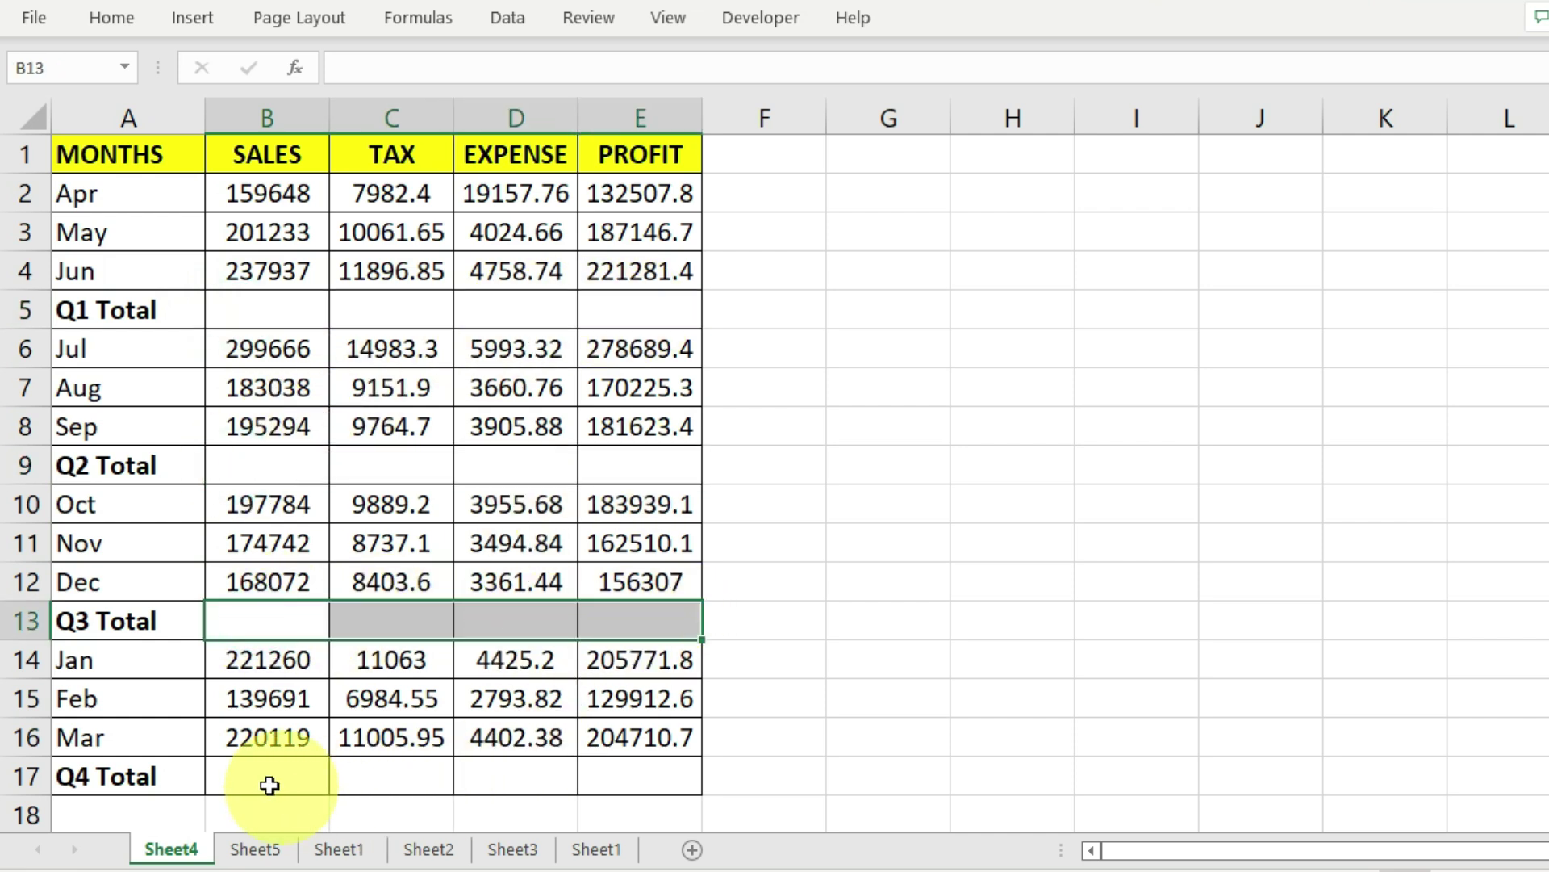
left_click_drag(270, 776, 647, 761)
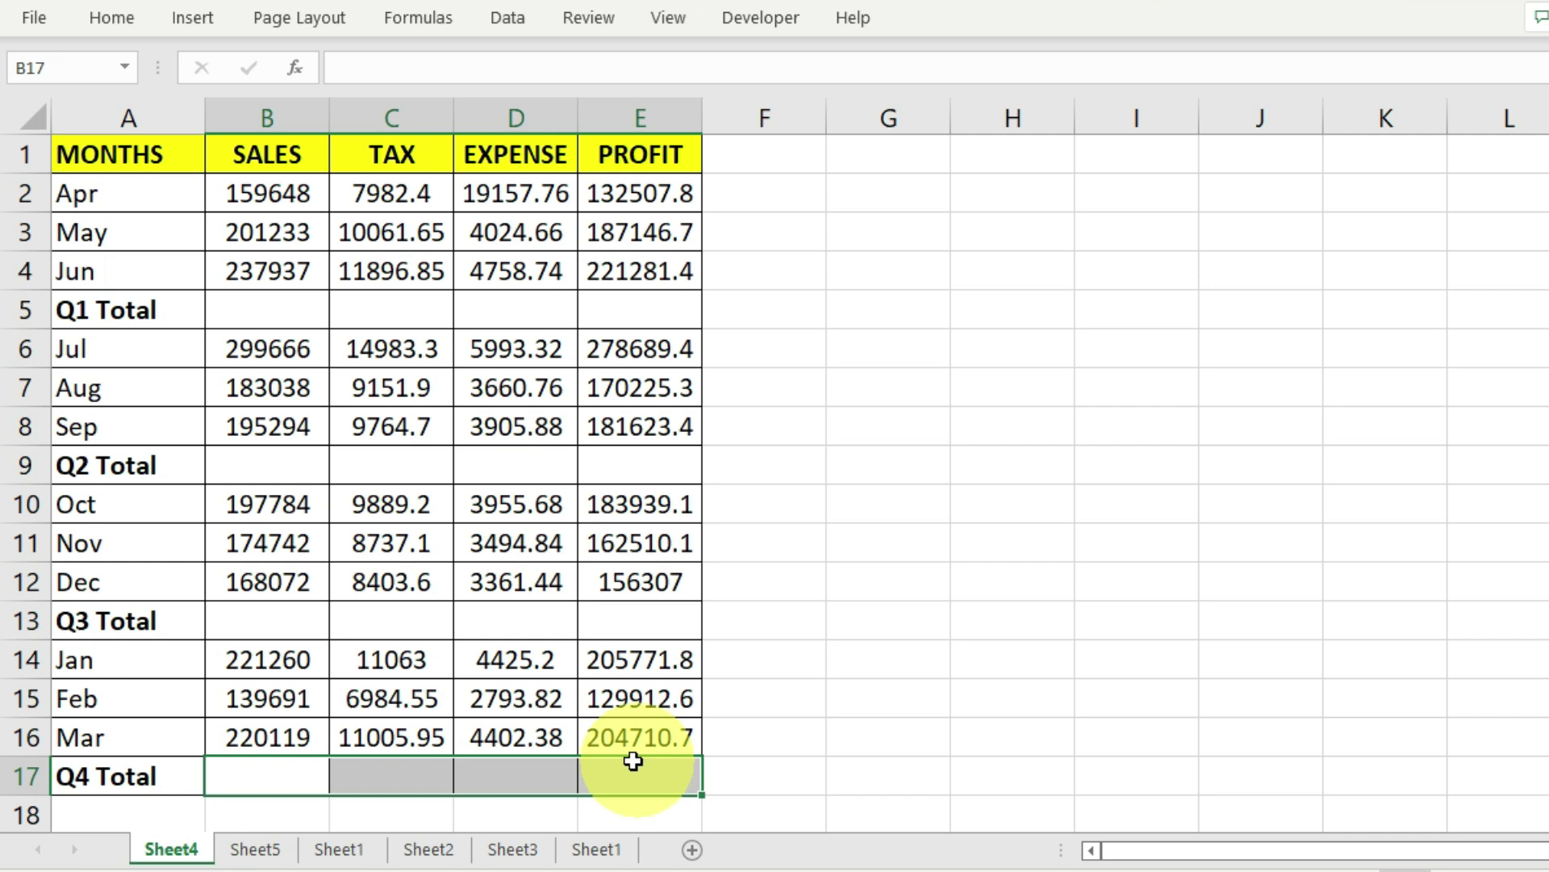
Select B2:E17 and use Go To Special > Blanks to pick only the empty cells.
left_click(255, 194)
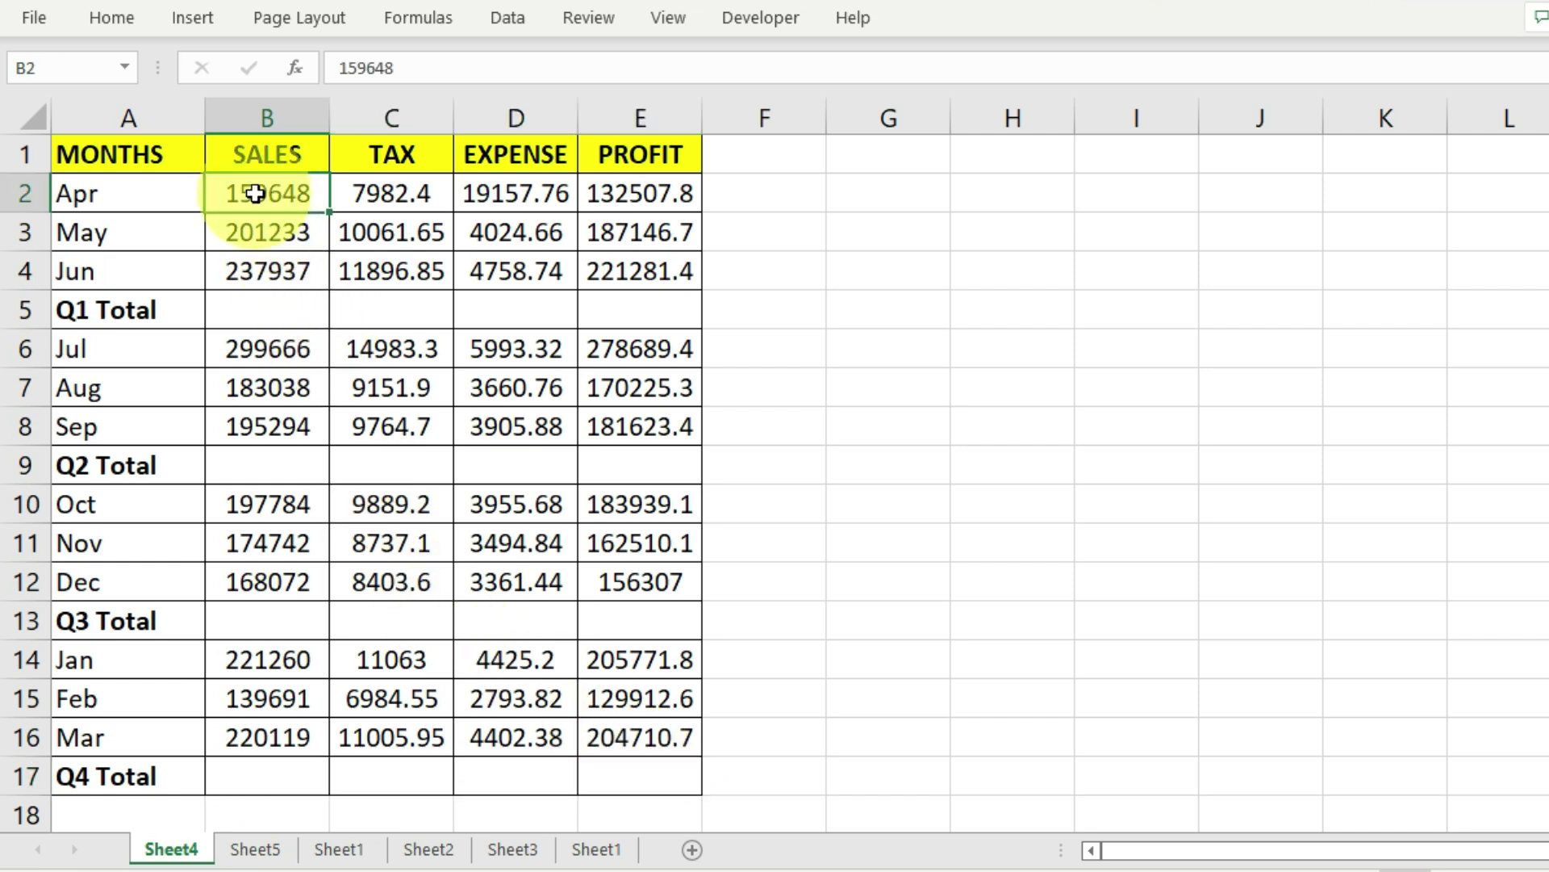
left_click_drag(255, 194, 645, 774)
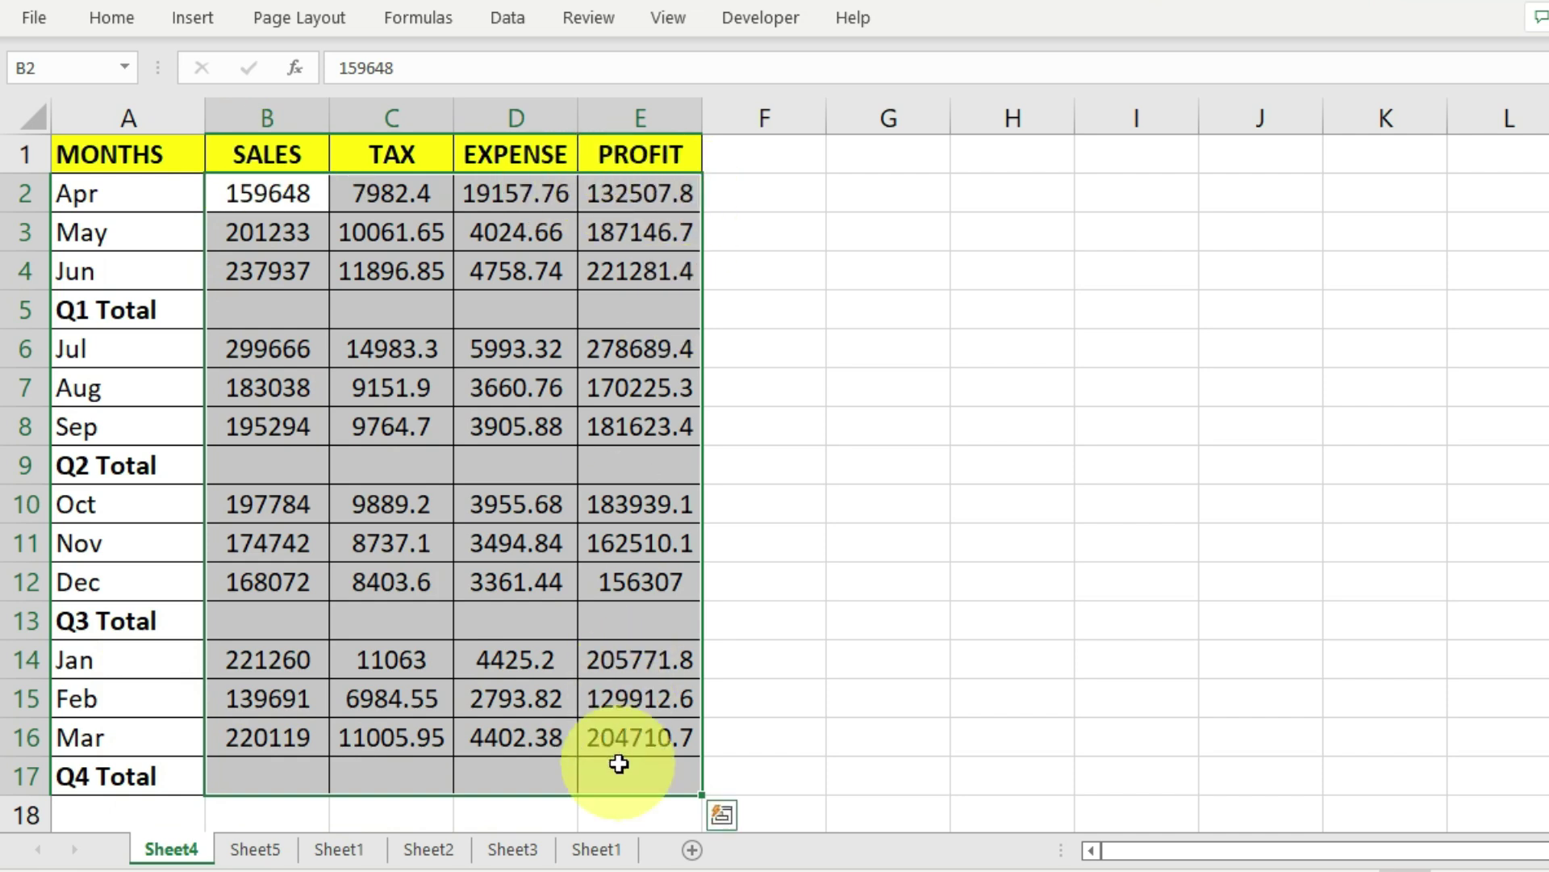
key("F5")
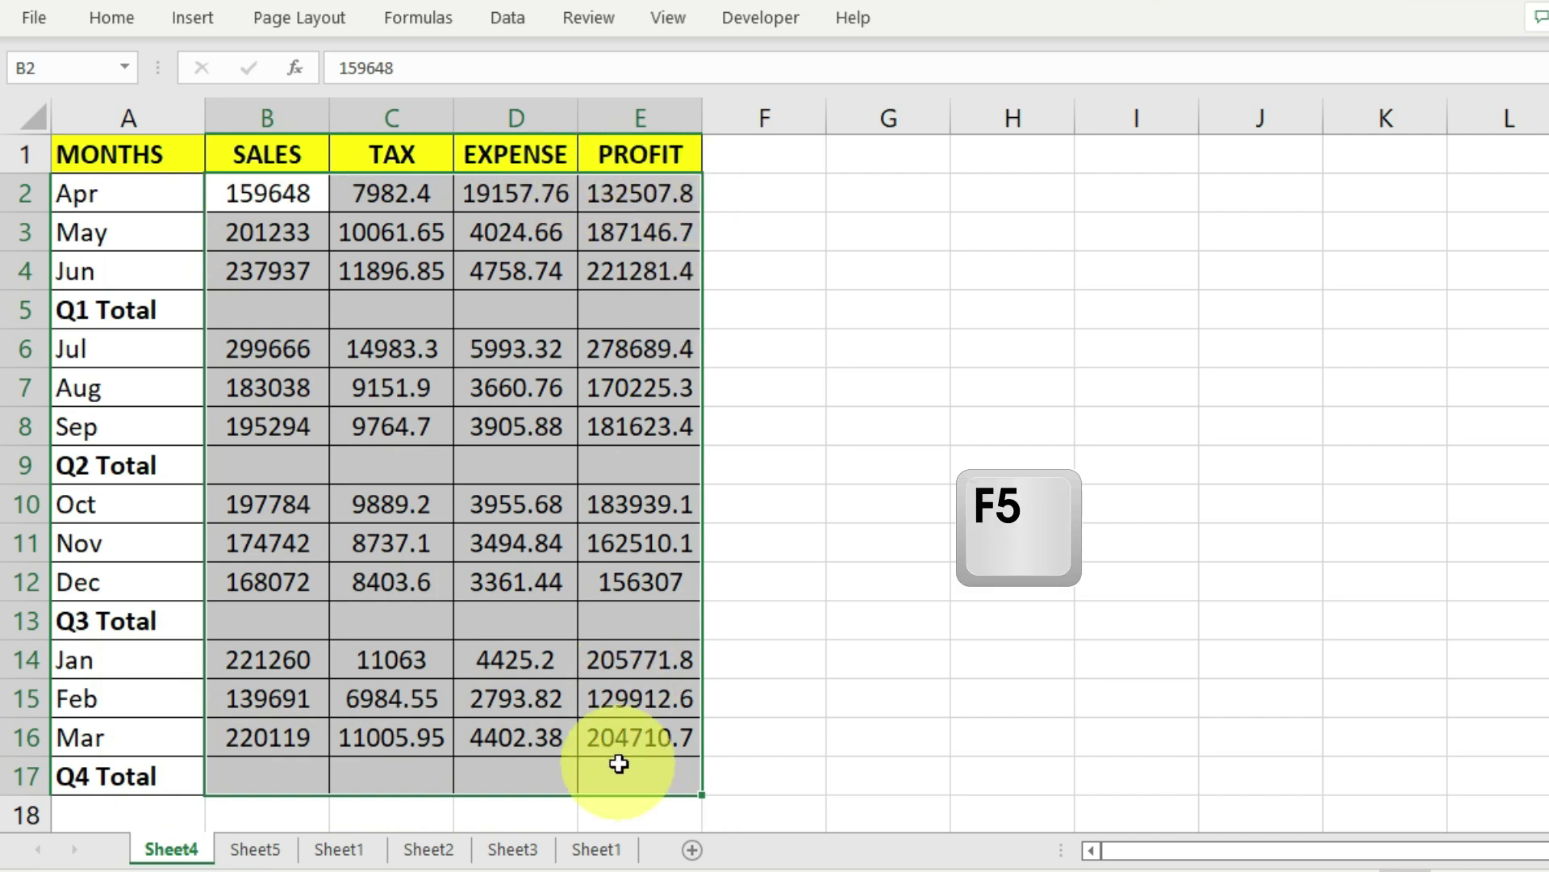
left_click_drag(710, 391, 521, 411)
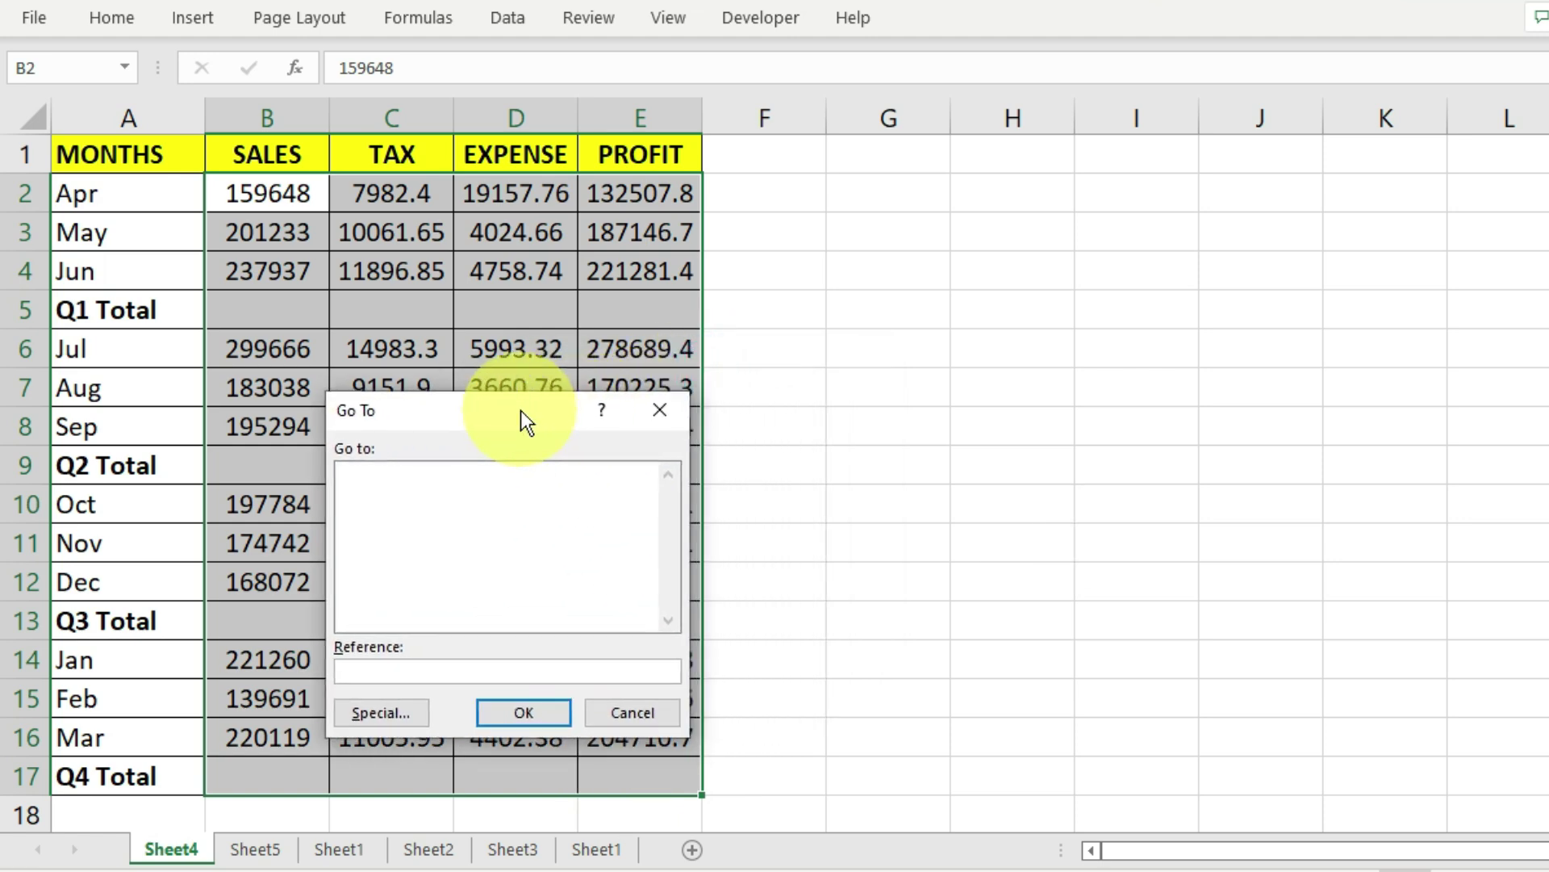
left_click(398, 715)
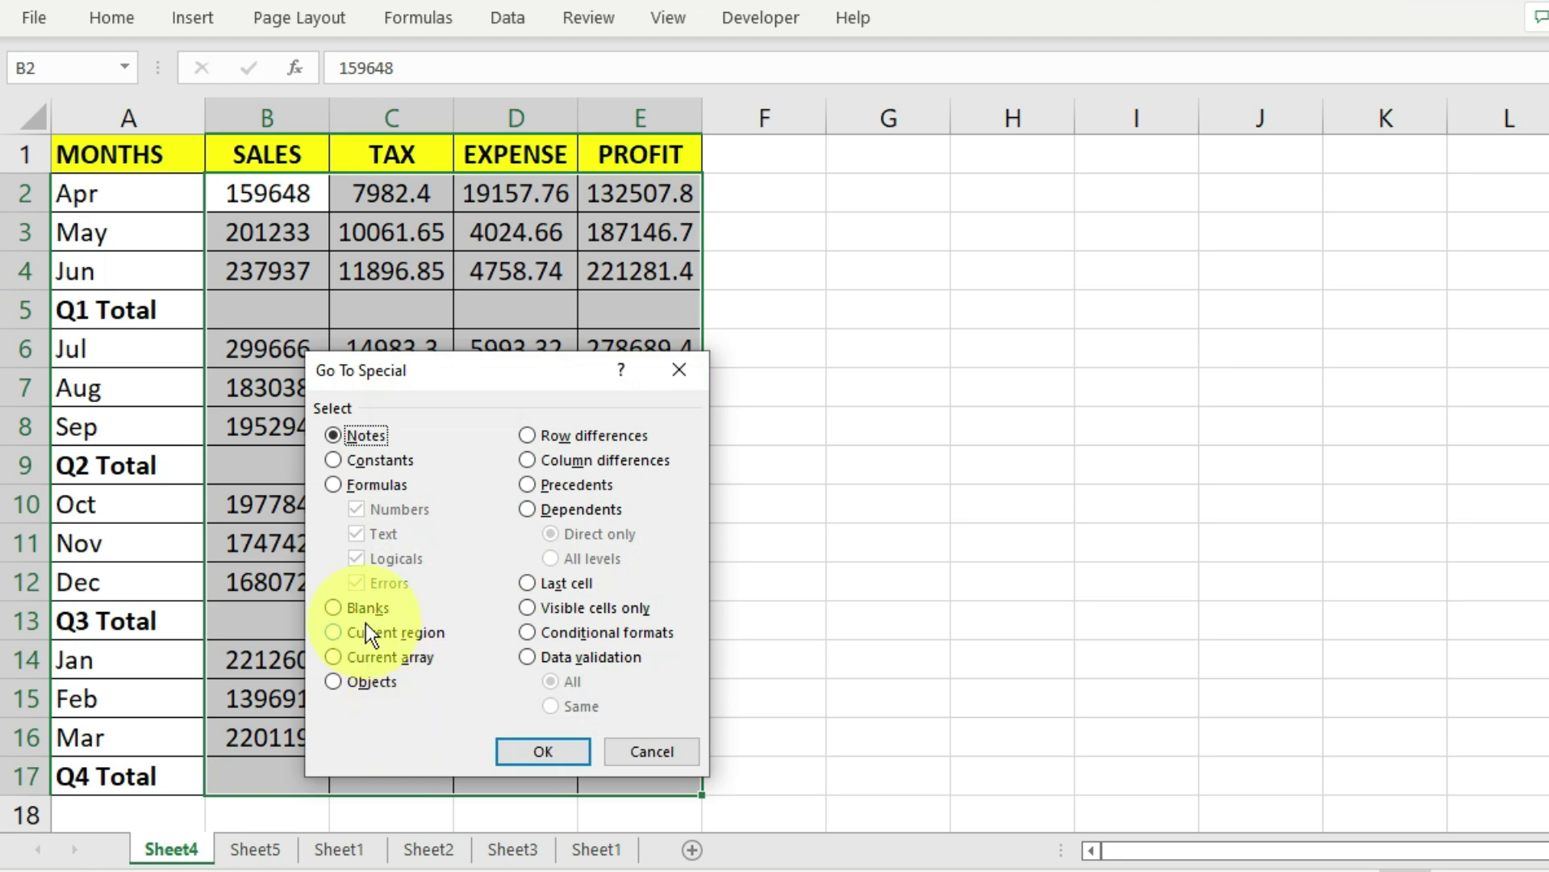
left_click(352, 609)
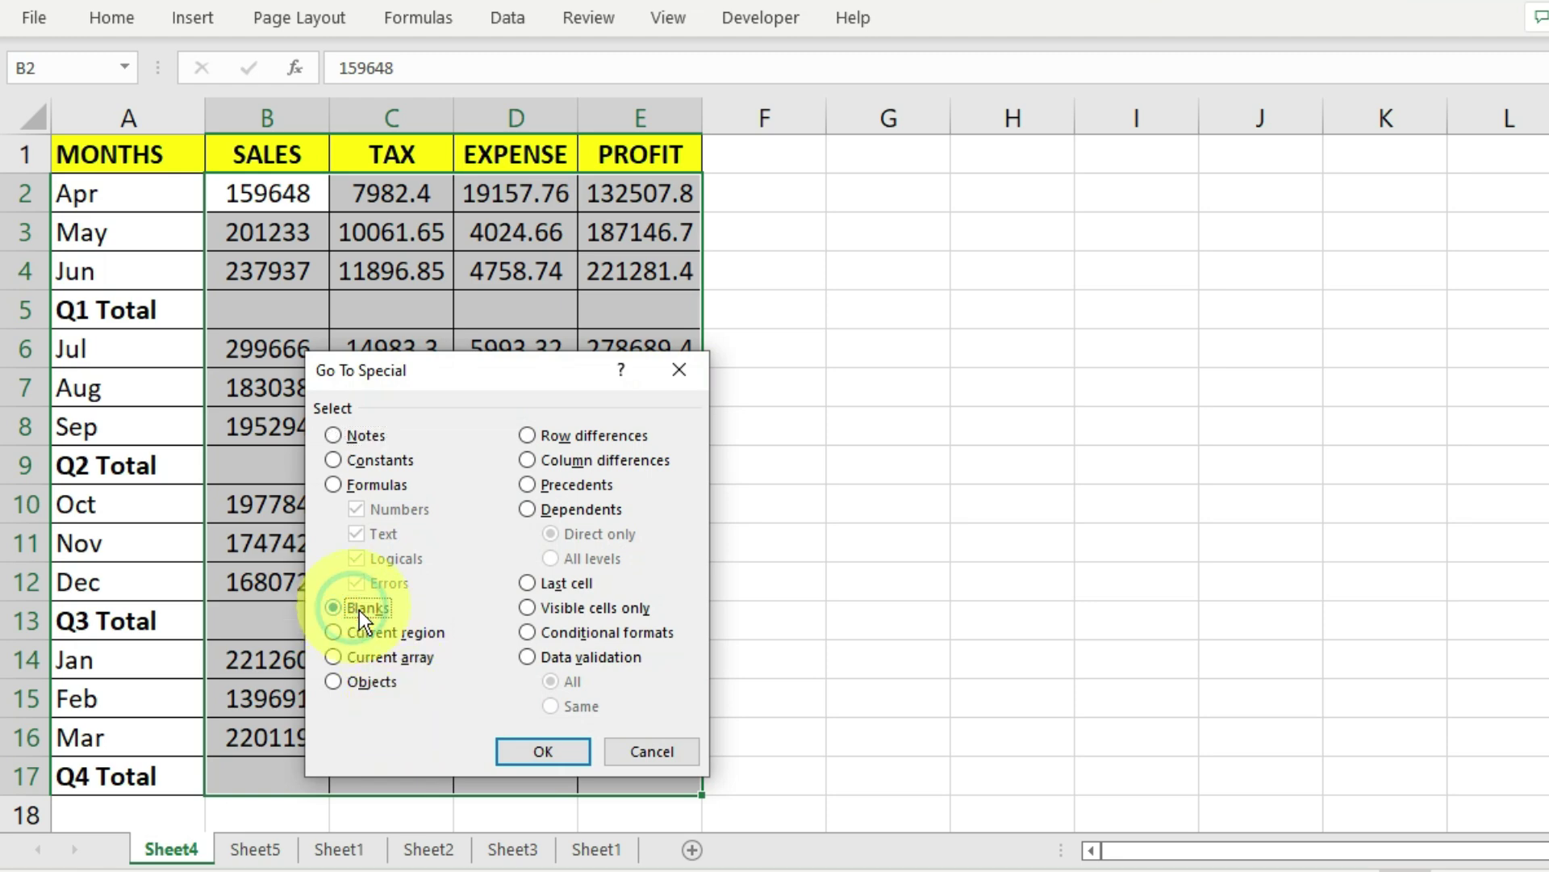
left_click(535, 750)
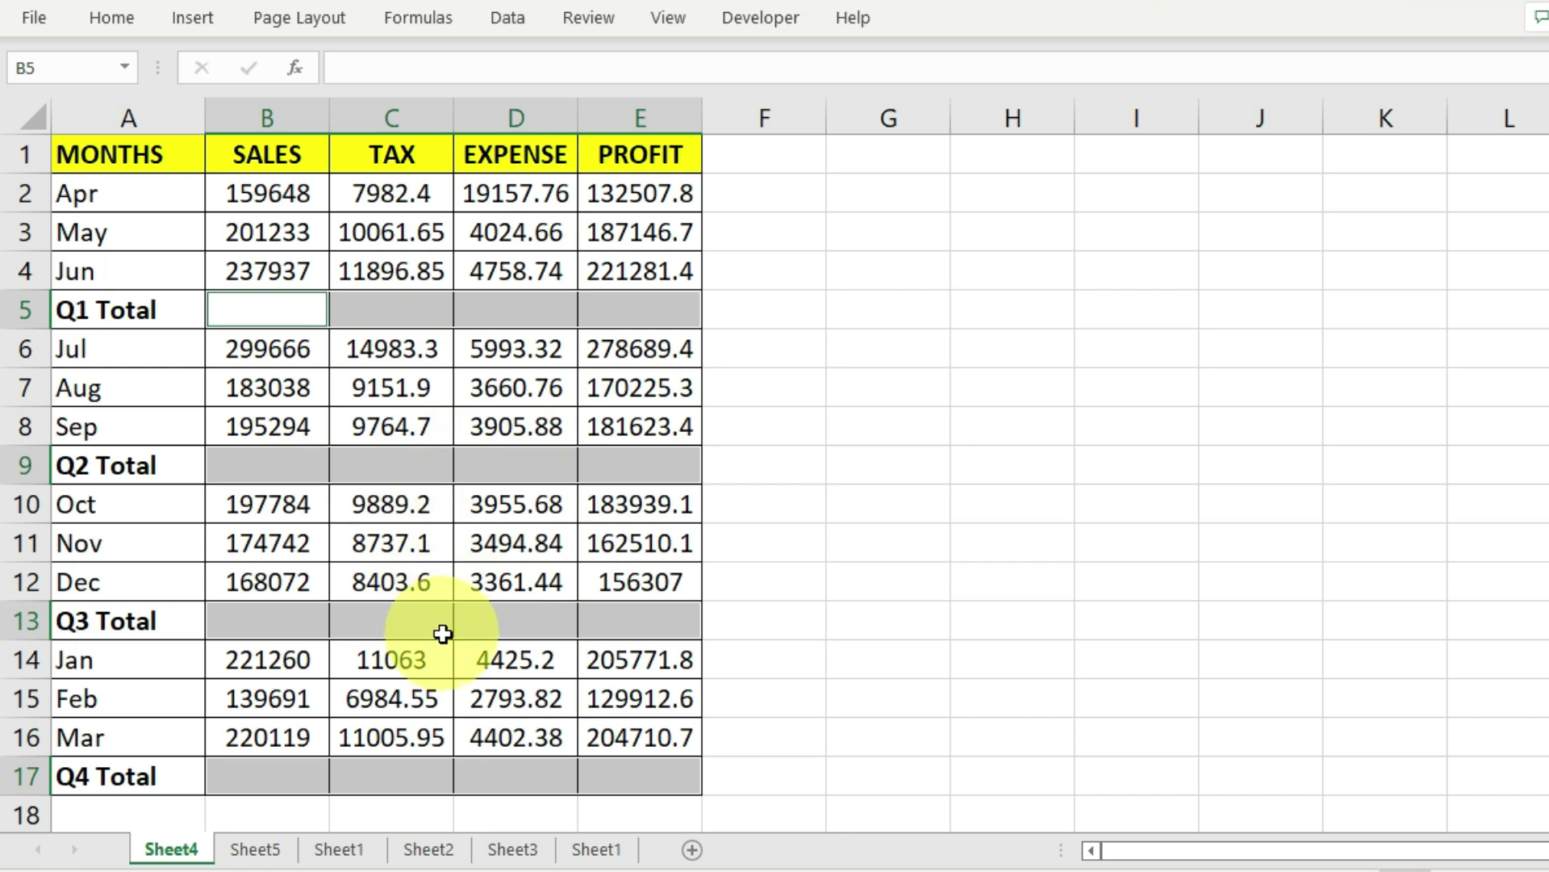
AutoSum all selected blank Total cells with Alt+=, giving e.g. Q1 SALES 598818.
key("alt+equal")
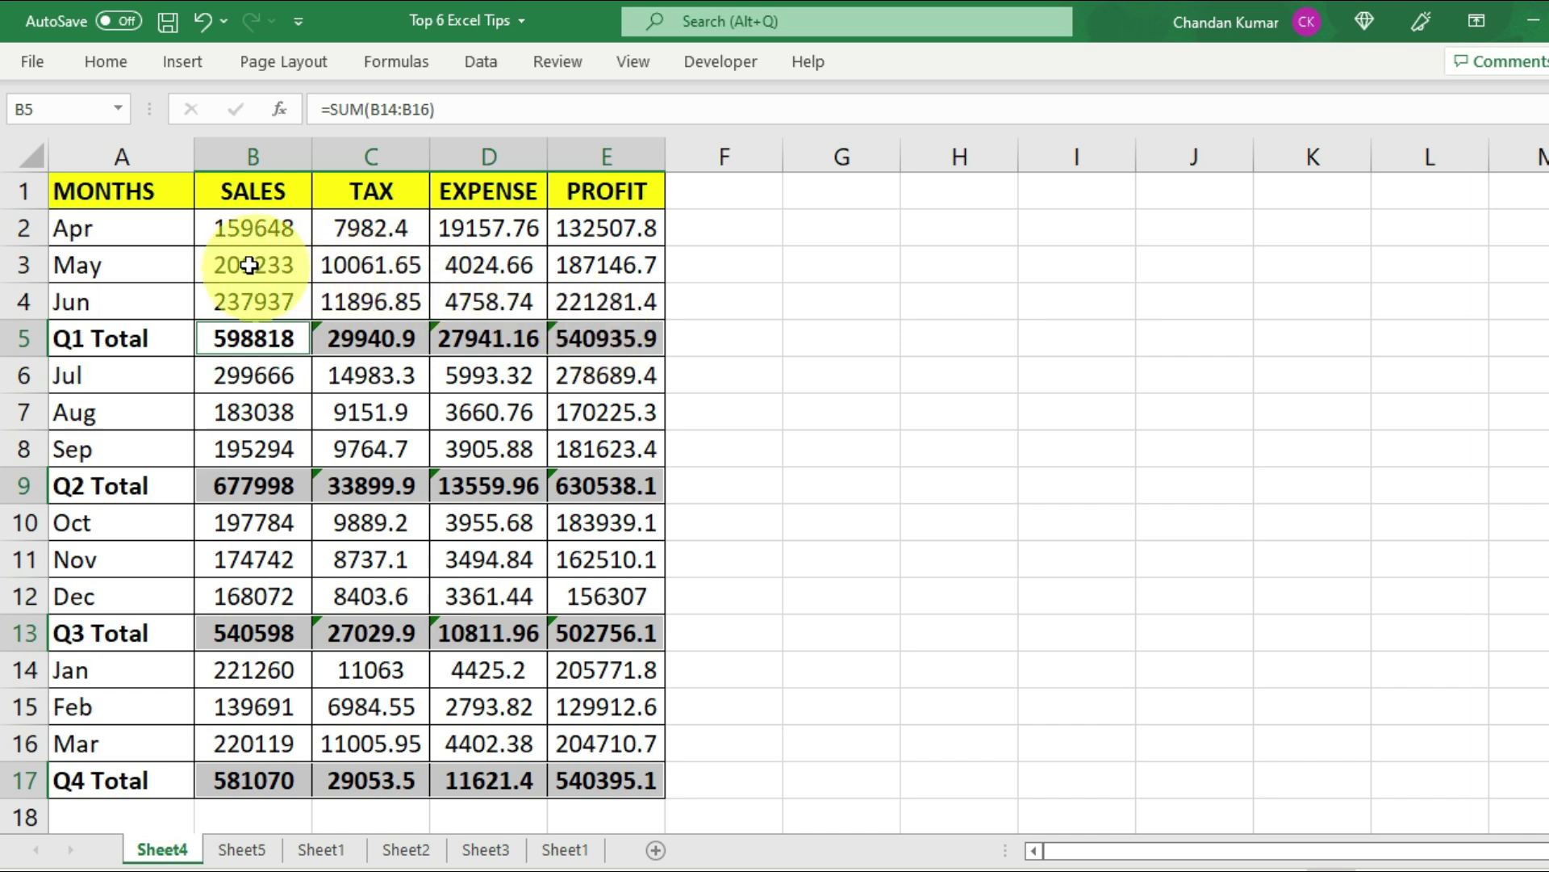
Give the quarter Total rows a pale blue-grey fill and a dark font colour.
left_click(106, 61)
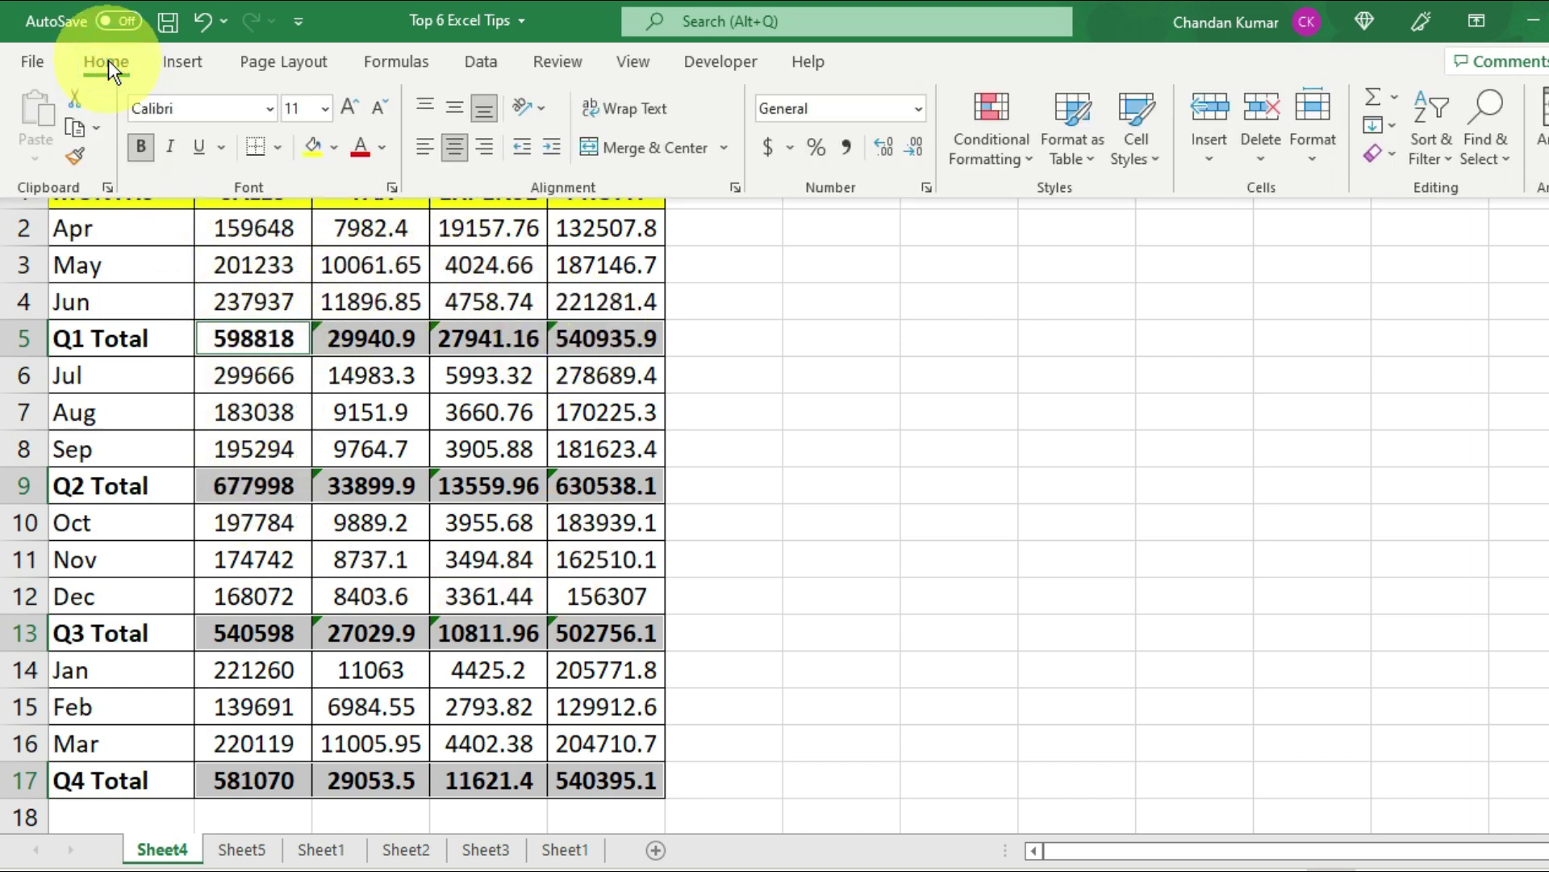
left_click(334, 147)
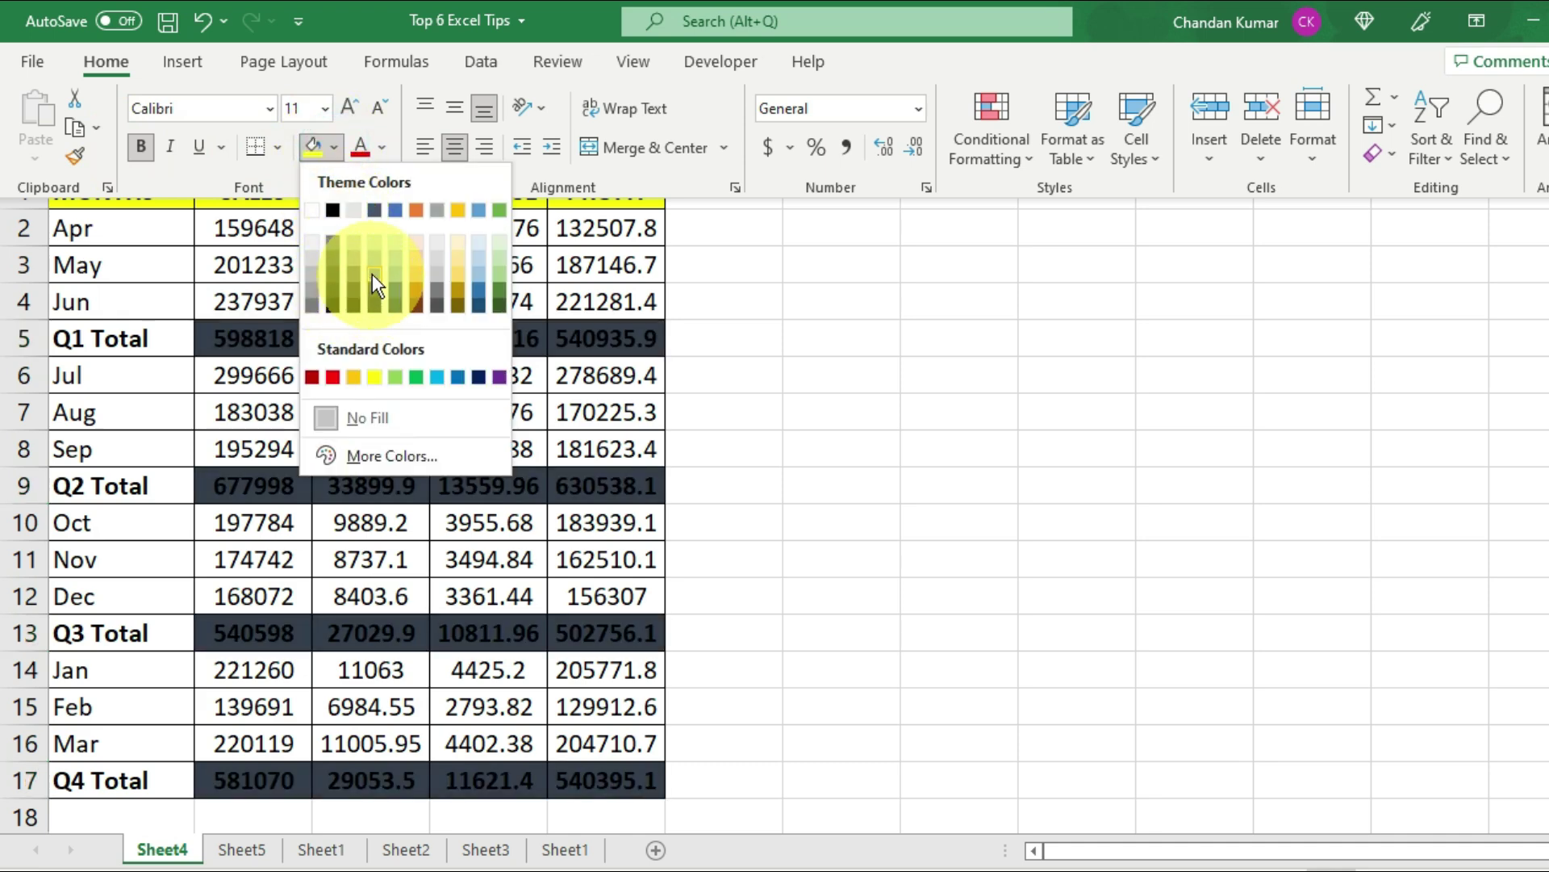
left_click(369, 245)
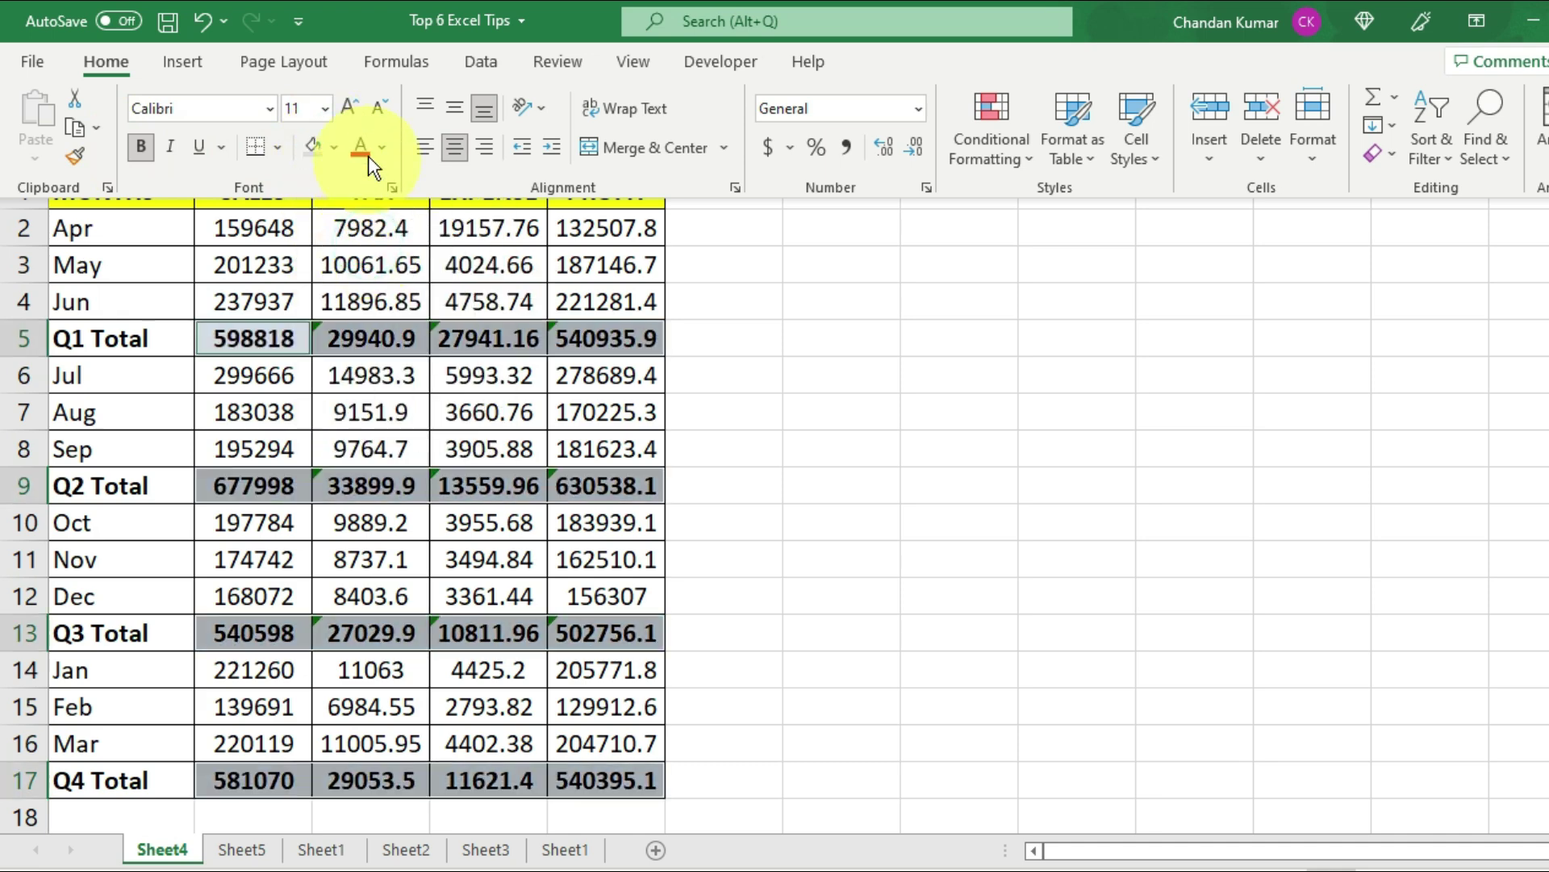
left_click(382, 147)
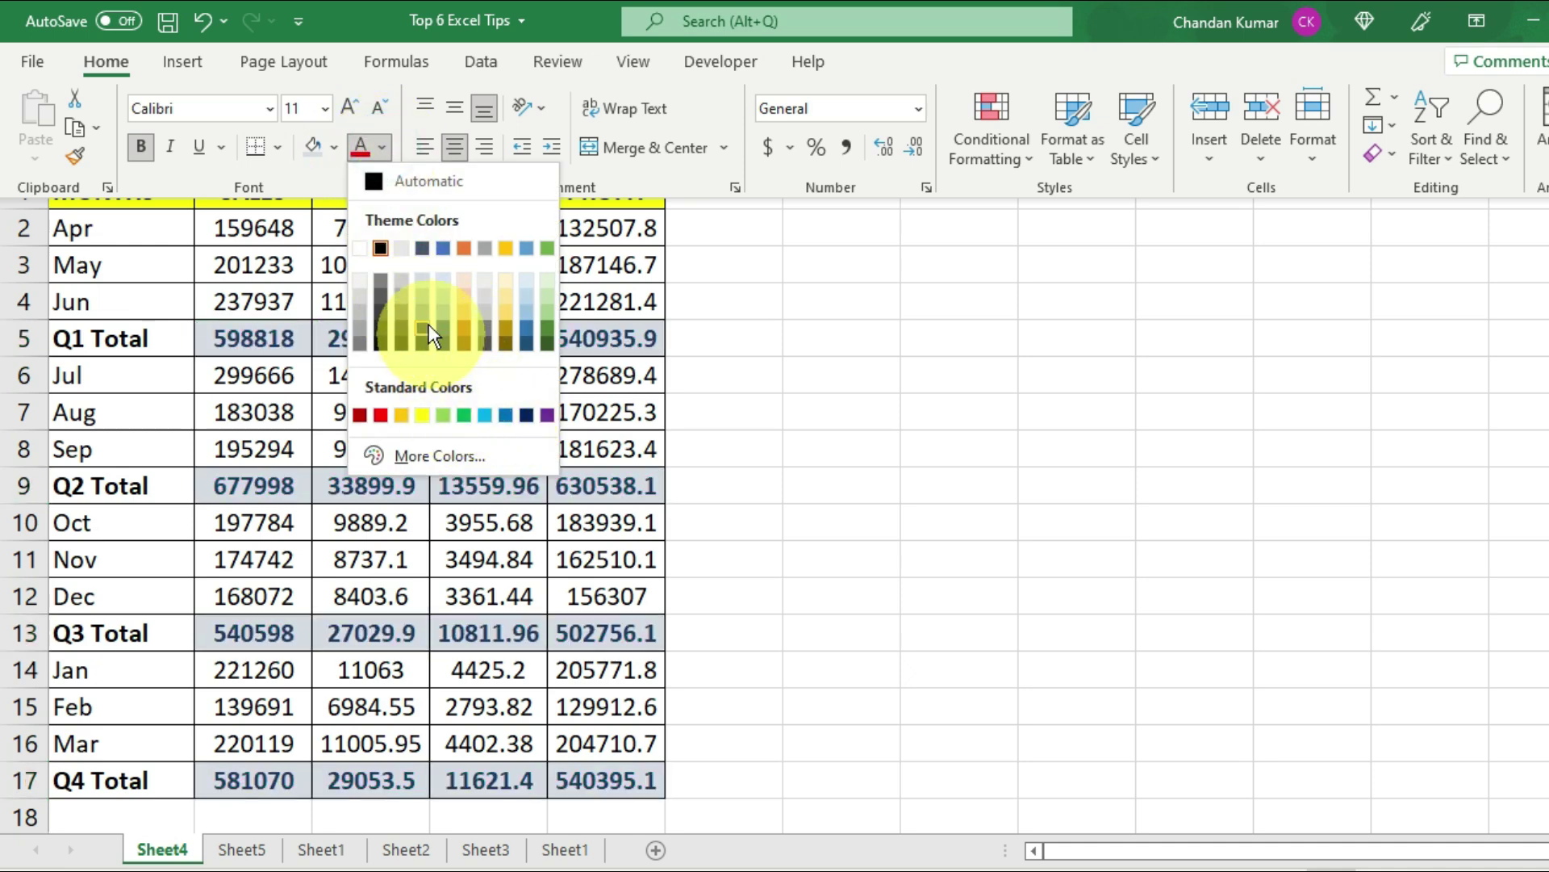
left_click(599, 493)
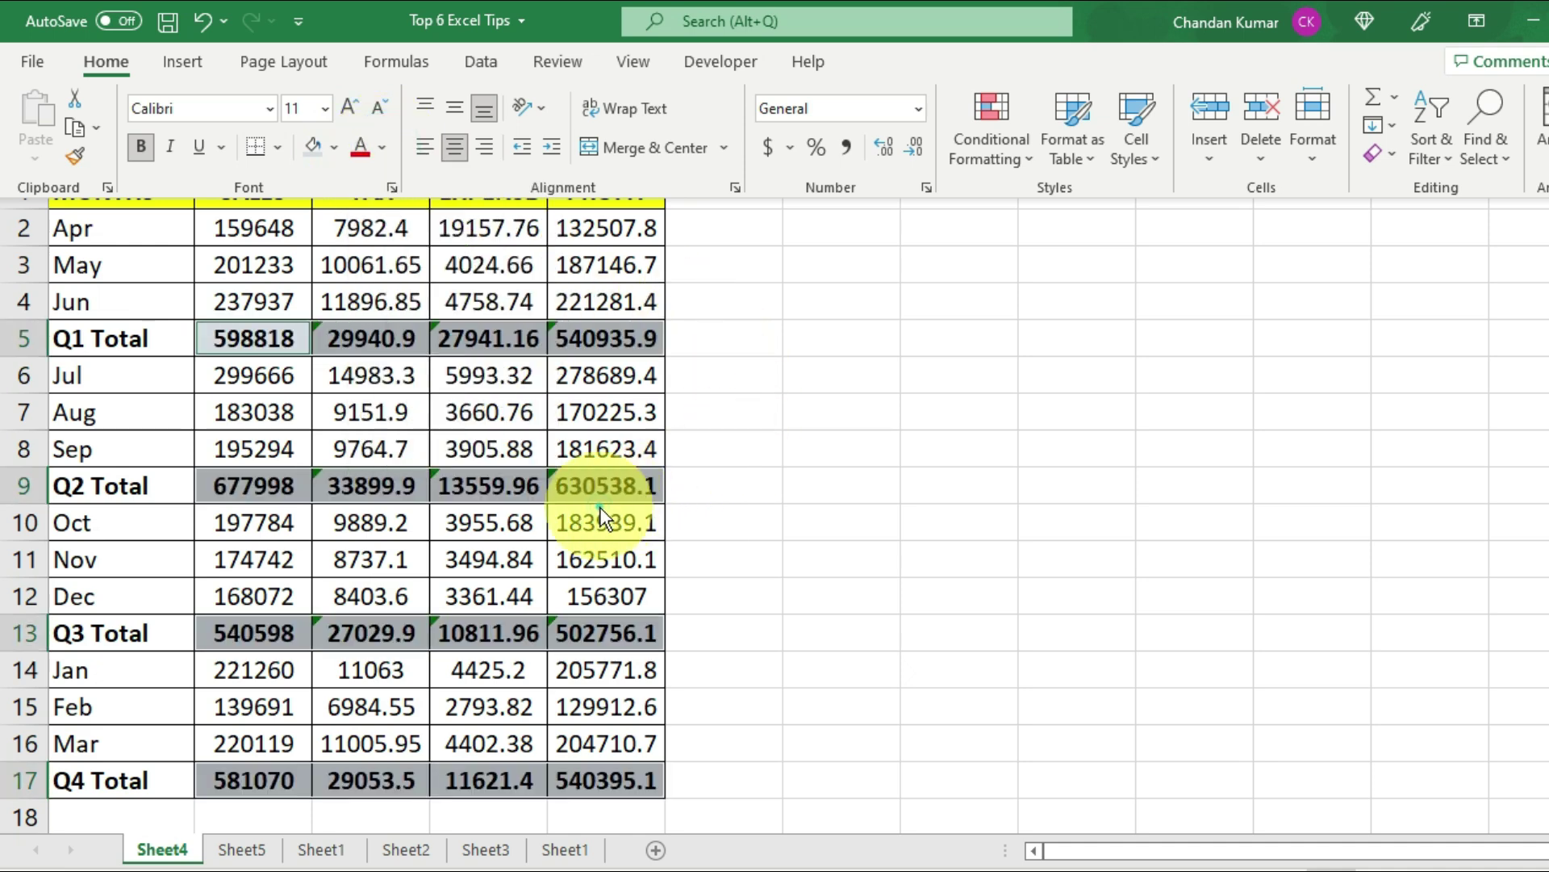
Deselect, review the Q2 Total SALES formula, and switch to Sheet5.
left_click(598, 492)
left_click(266, 485)
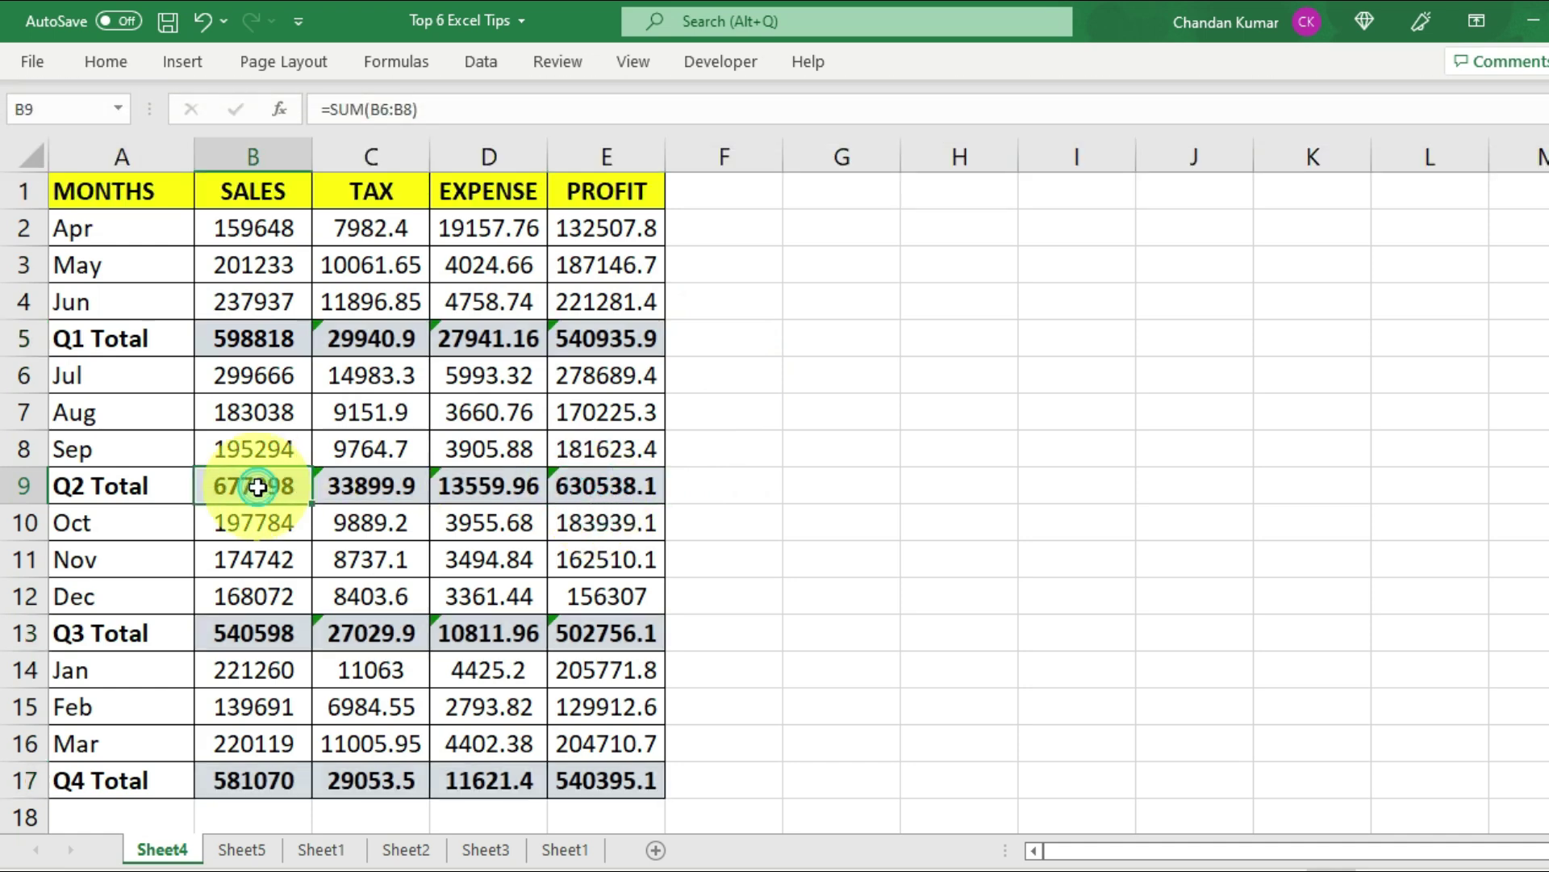
left_click(355, 596)
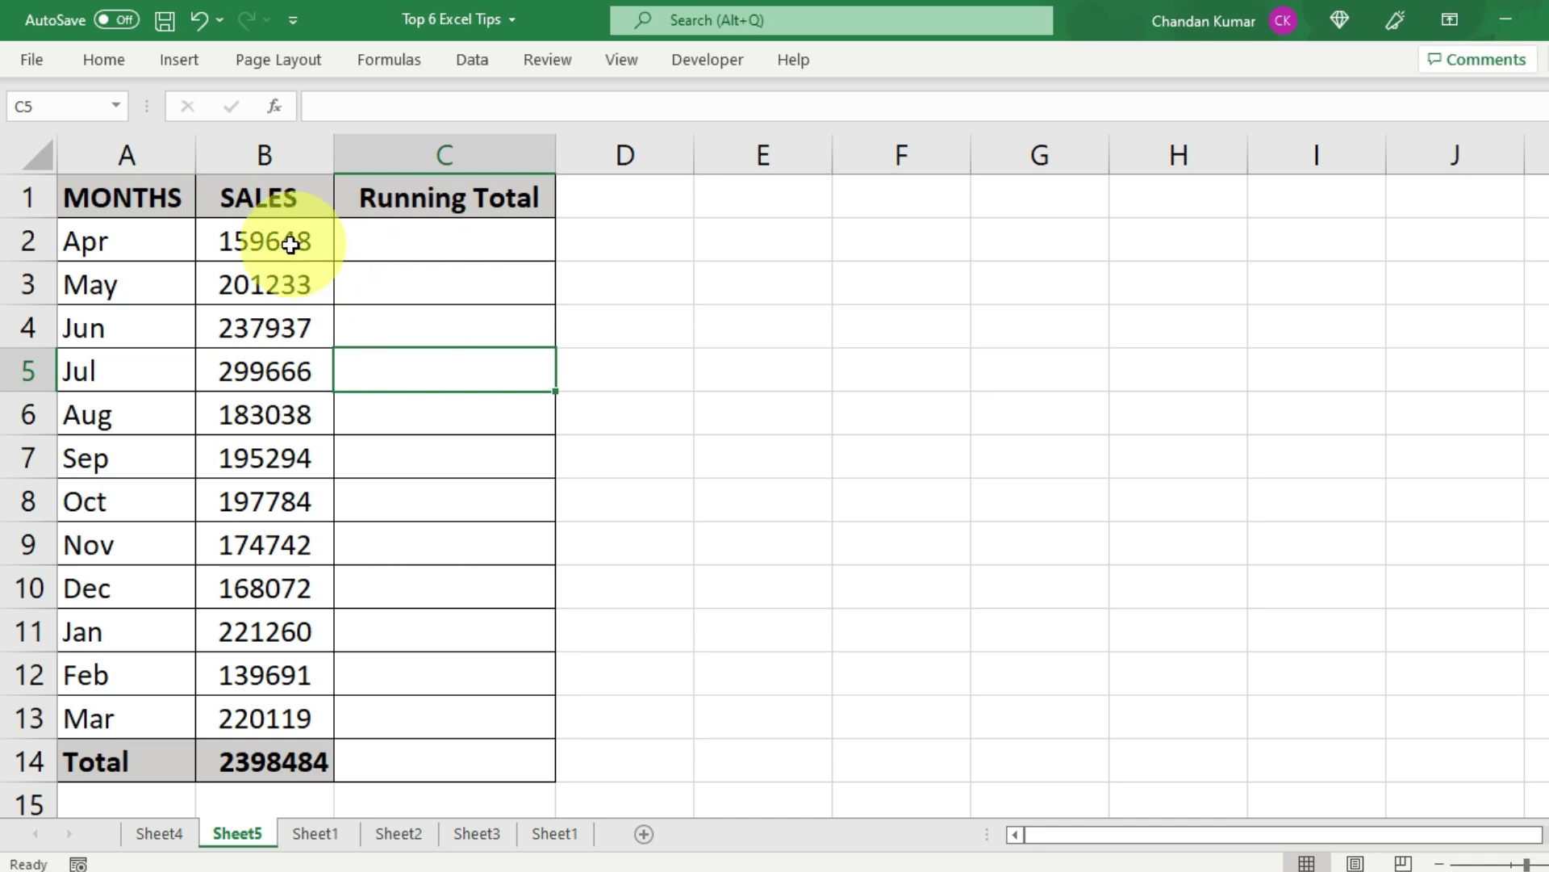
In C2, begin a SUM formula starting from the Apr sales value in B2.
left_click(306, 264)
left_click_drag(306, 263, 307, 686)
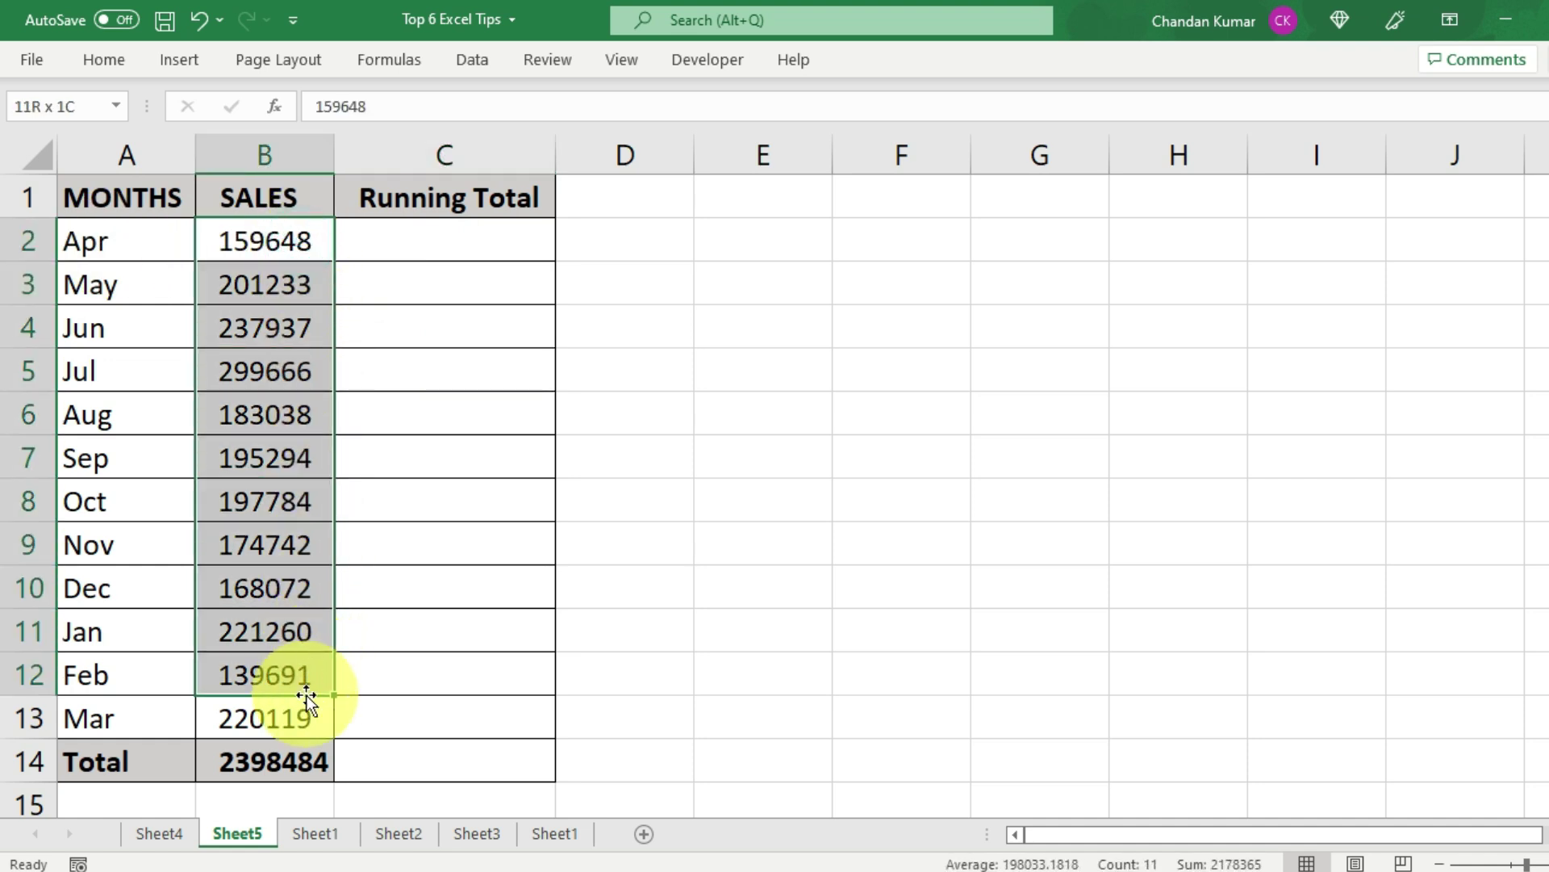
left_click_drag(484, 242, 508, 759)
left_click(450, 244)
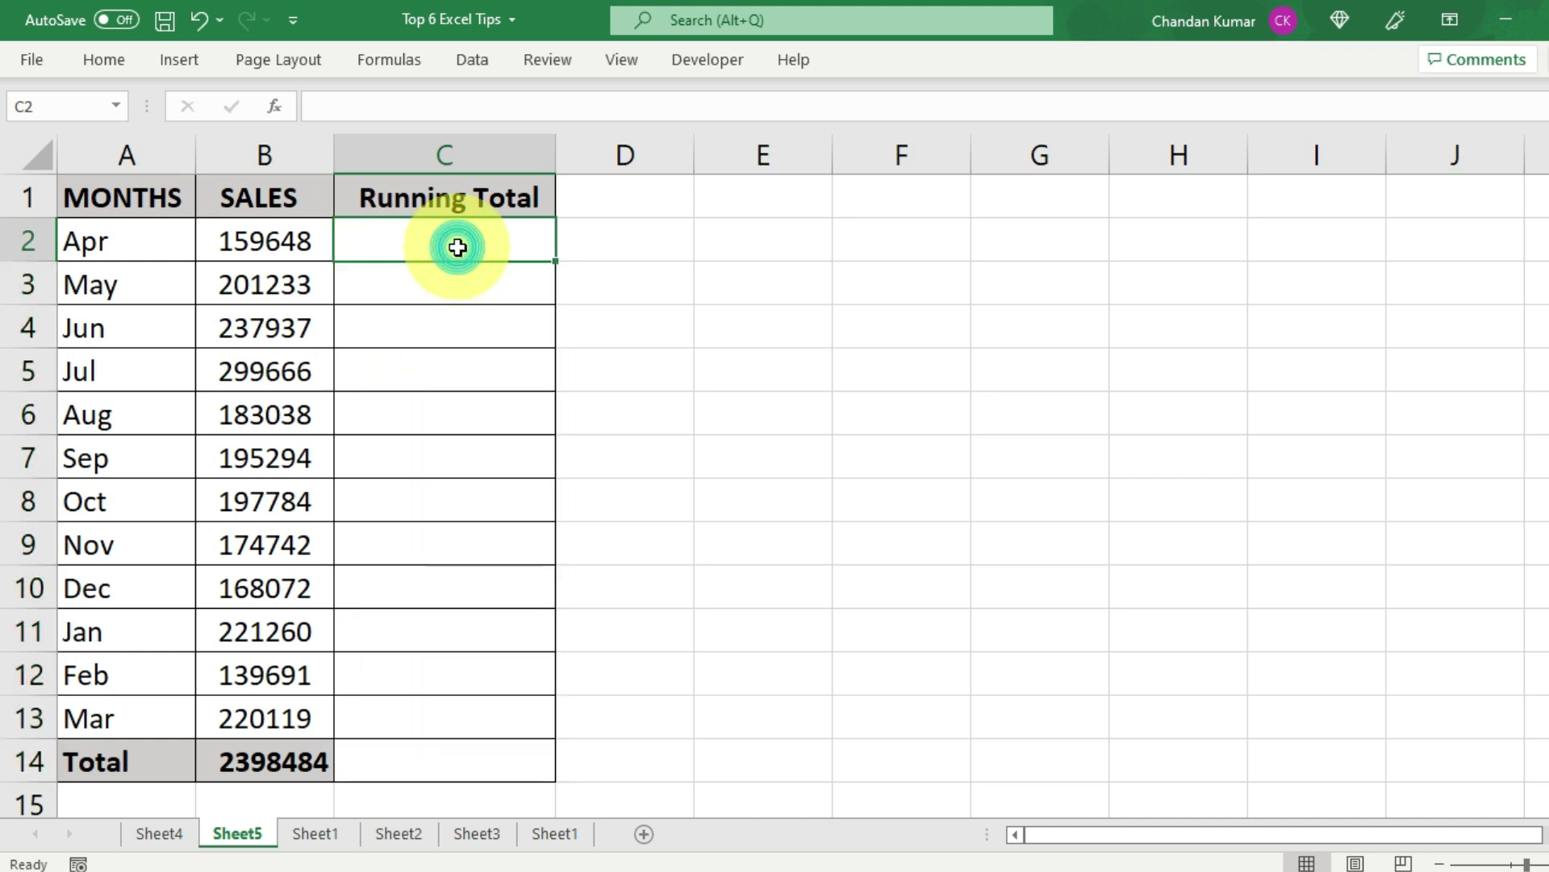
type("=")
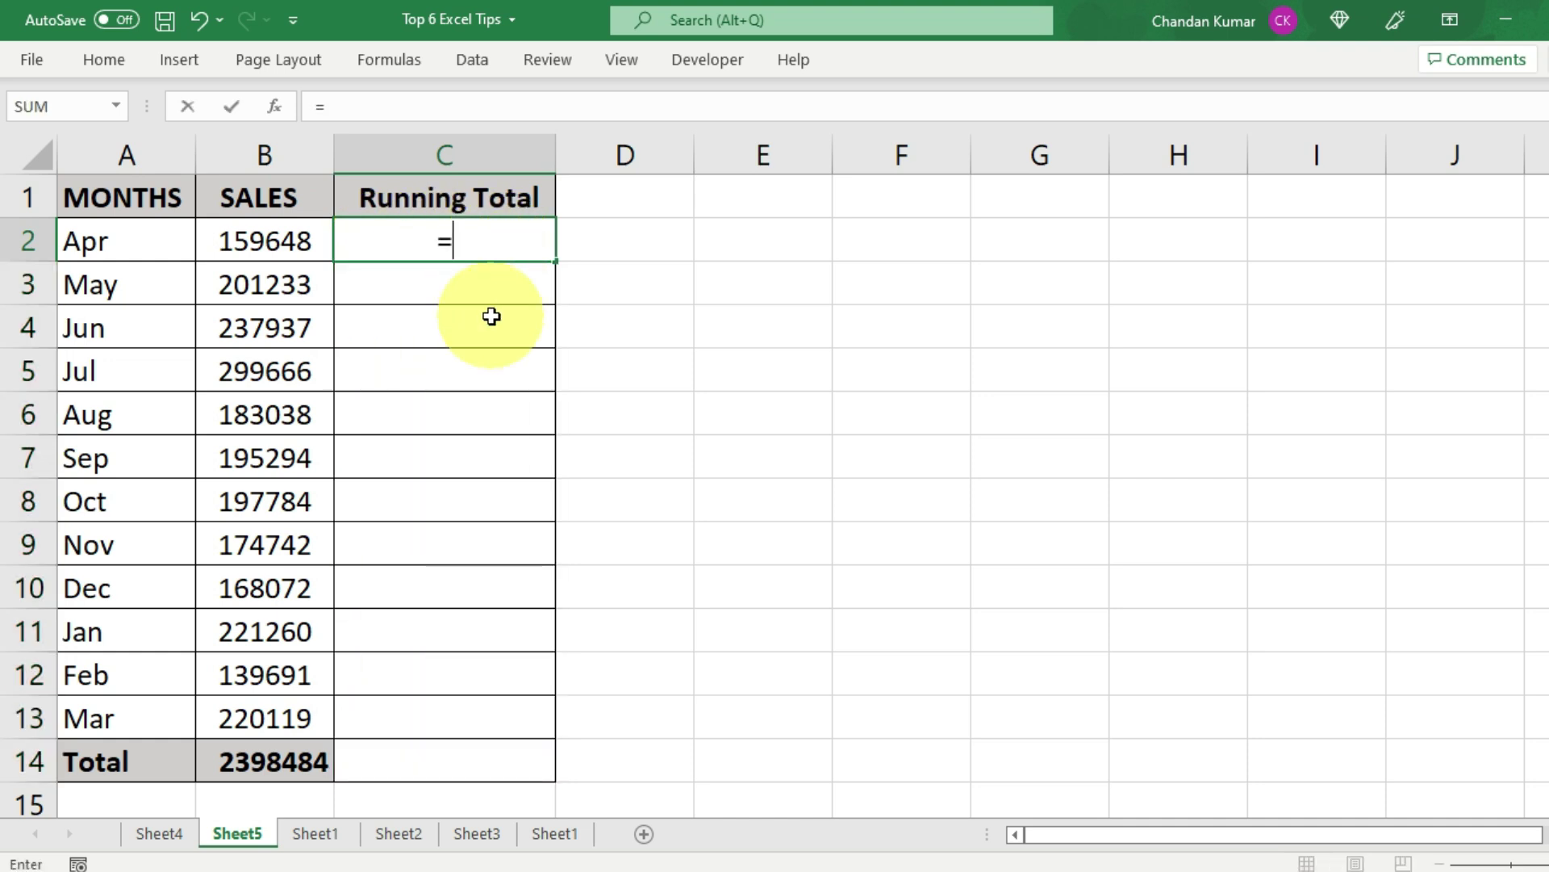
type("sum")
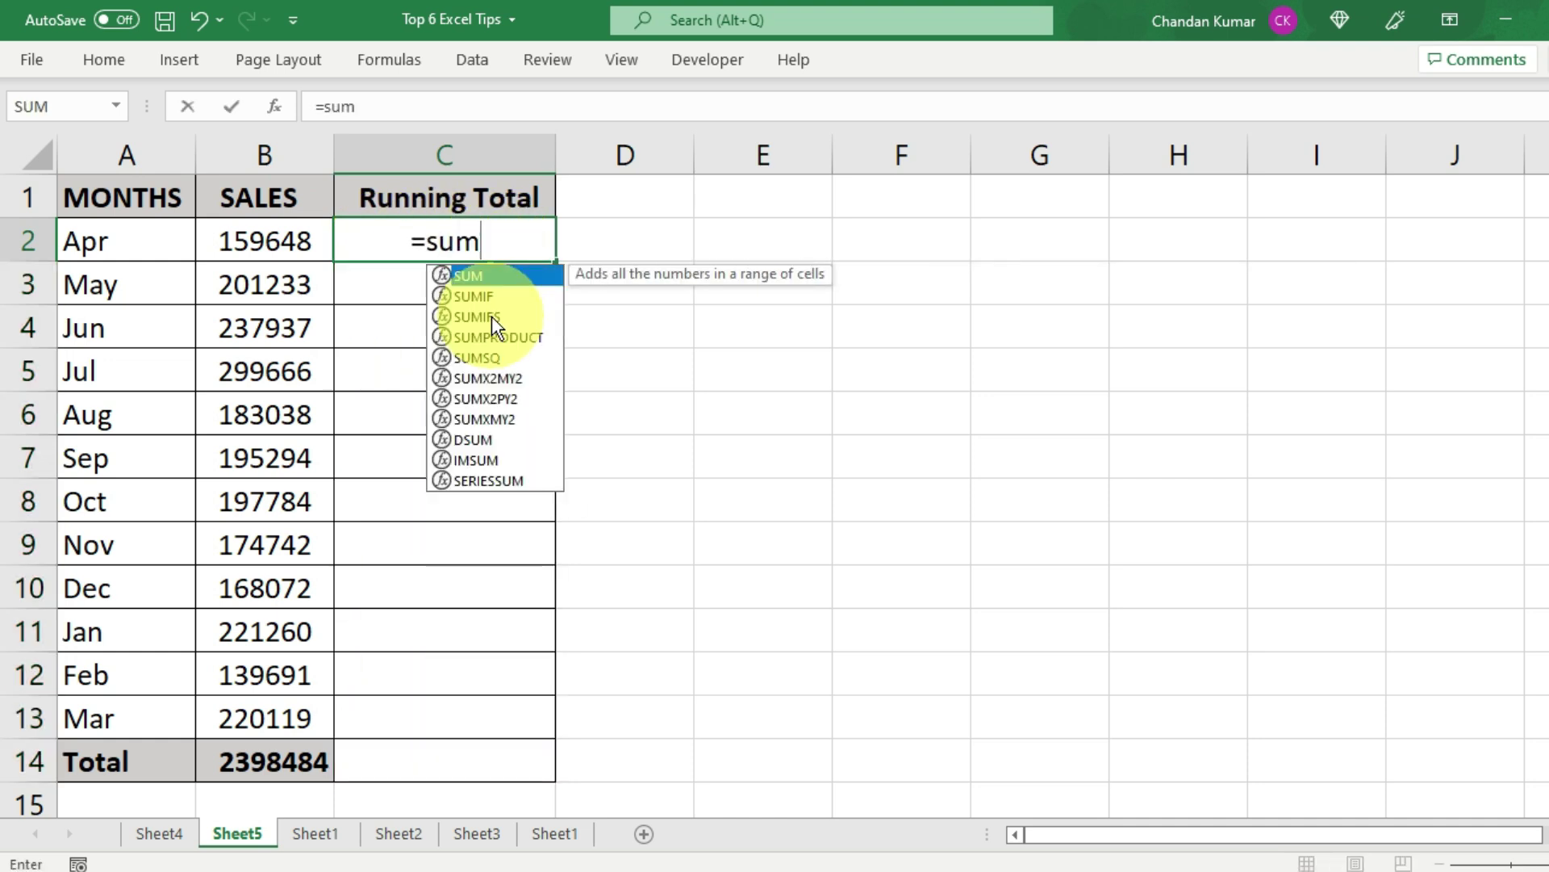
type("(")
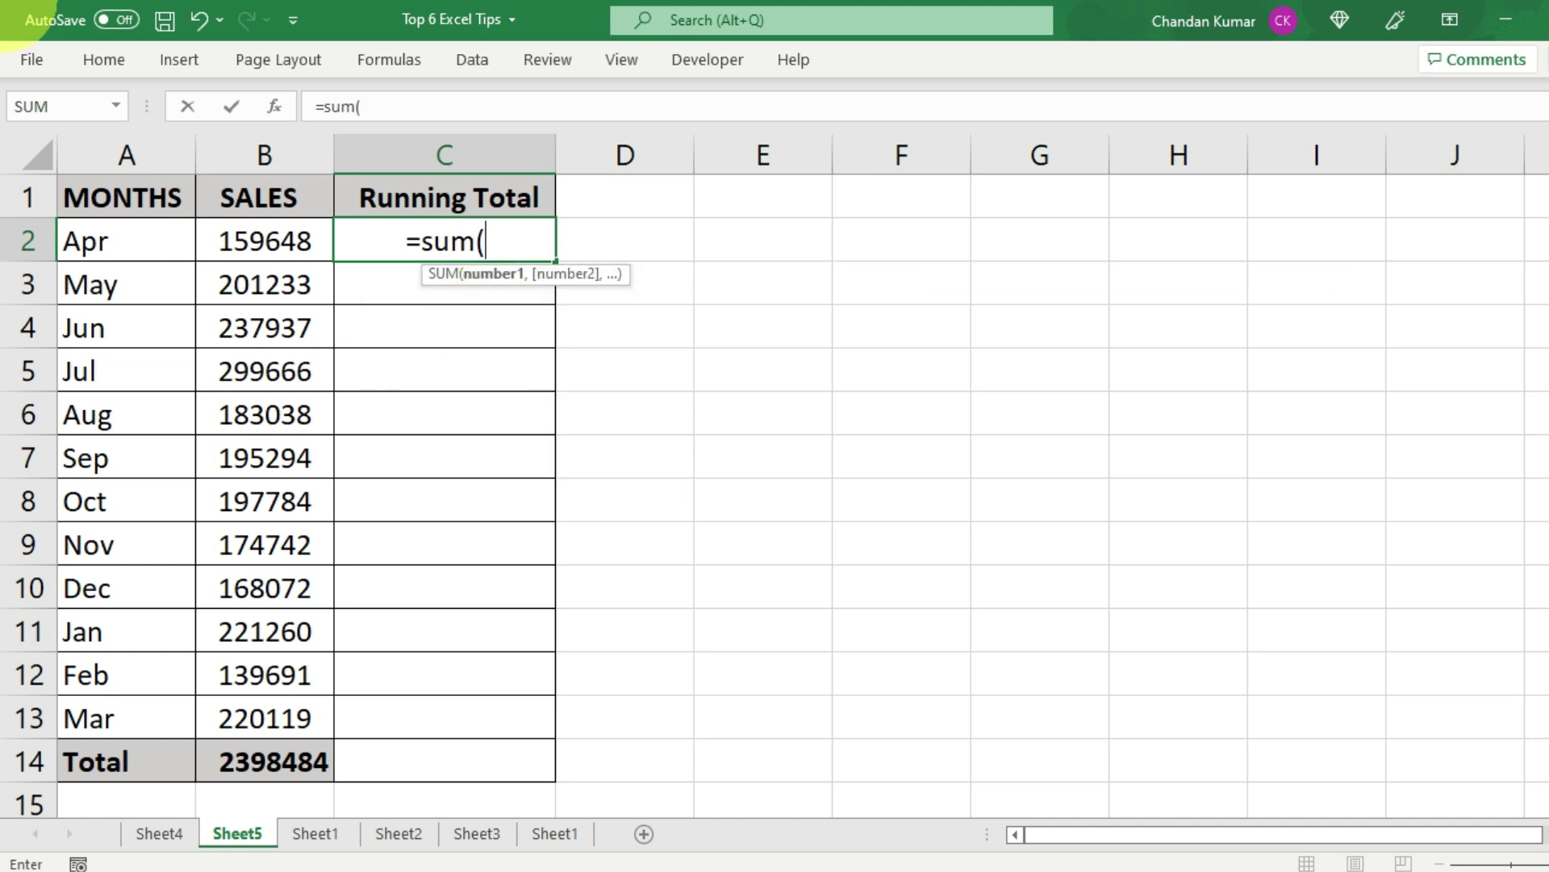
left_click(260, 242)
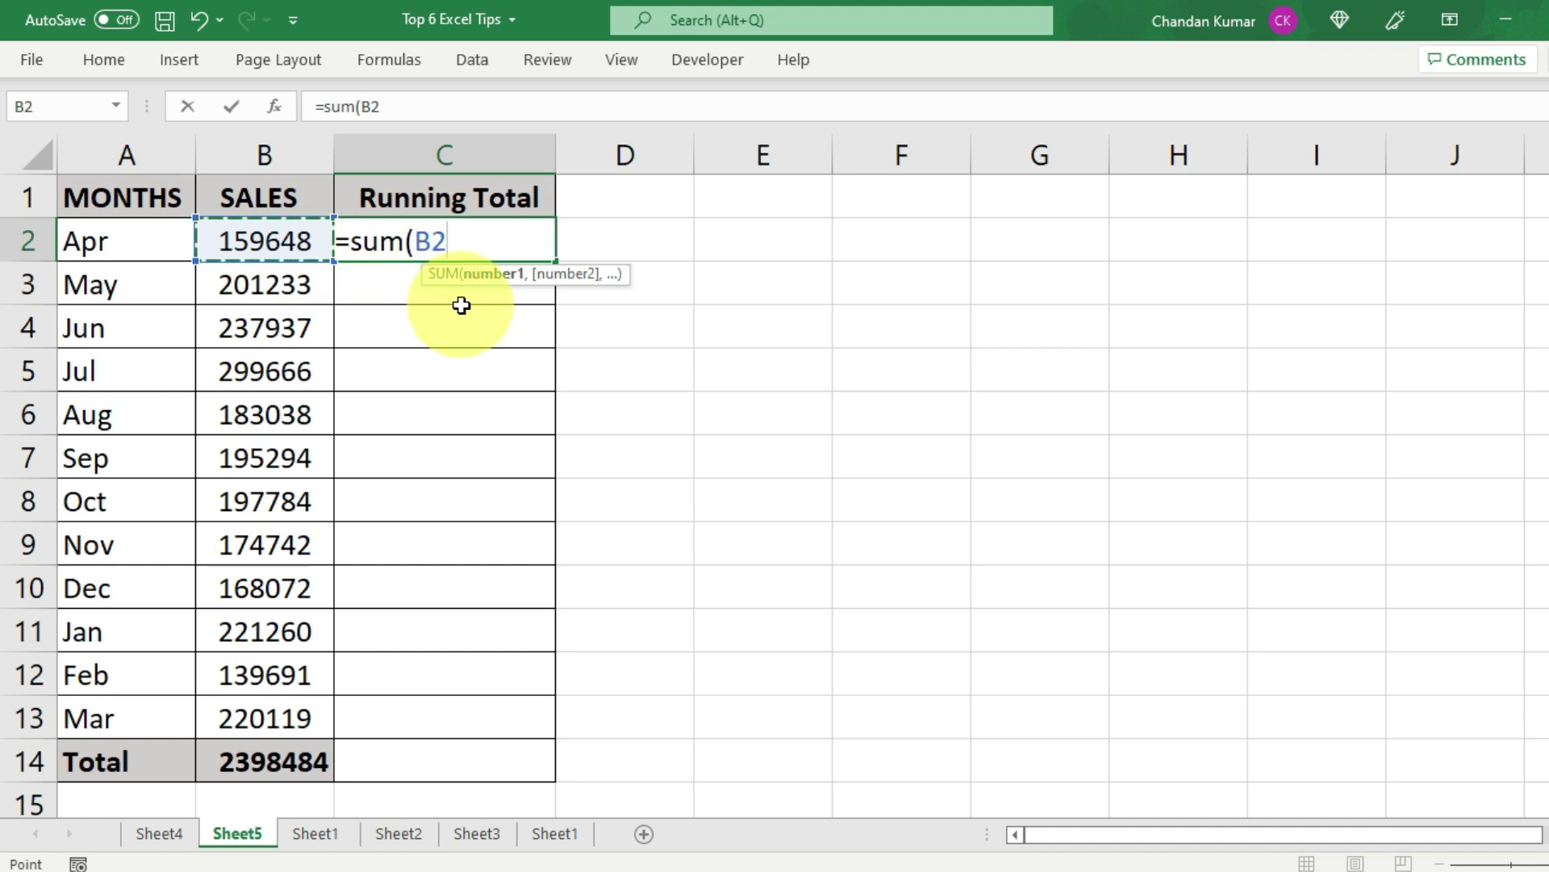
type(":")
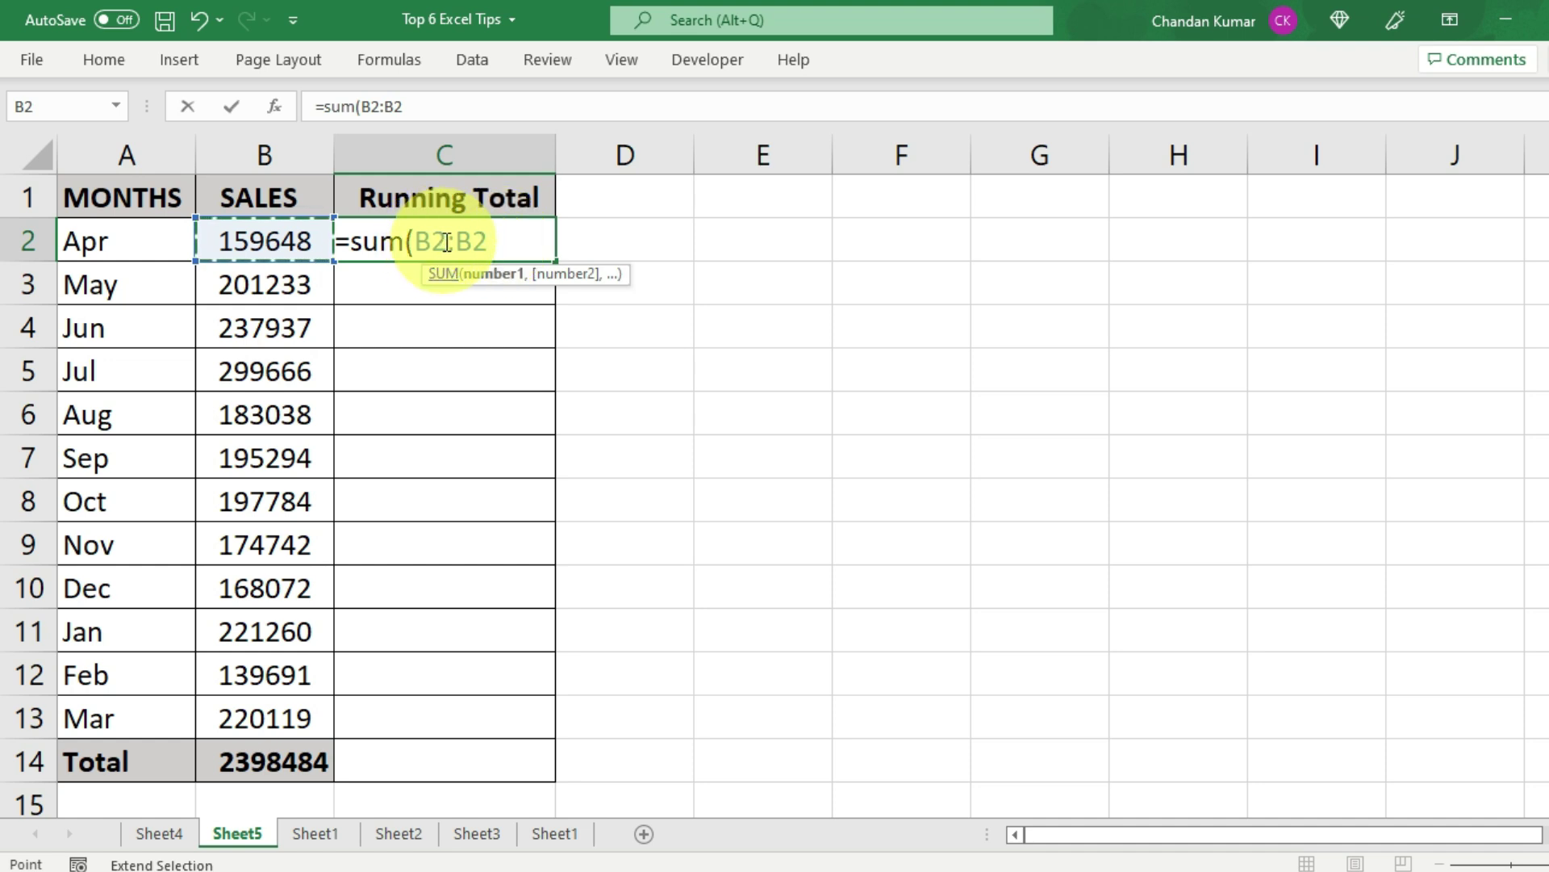
Lock the first B2 with F4 and commit =SUM($B$2:B2), showing 159648.
left_click(434, 238)
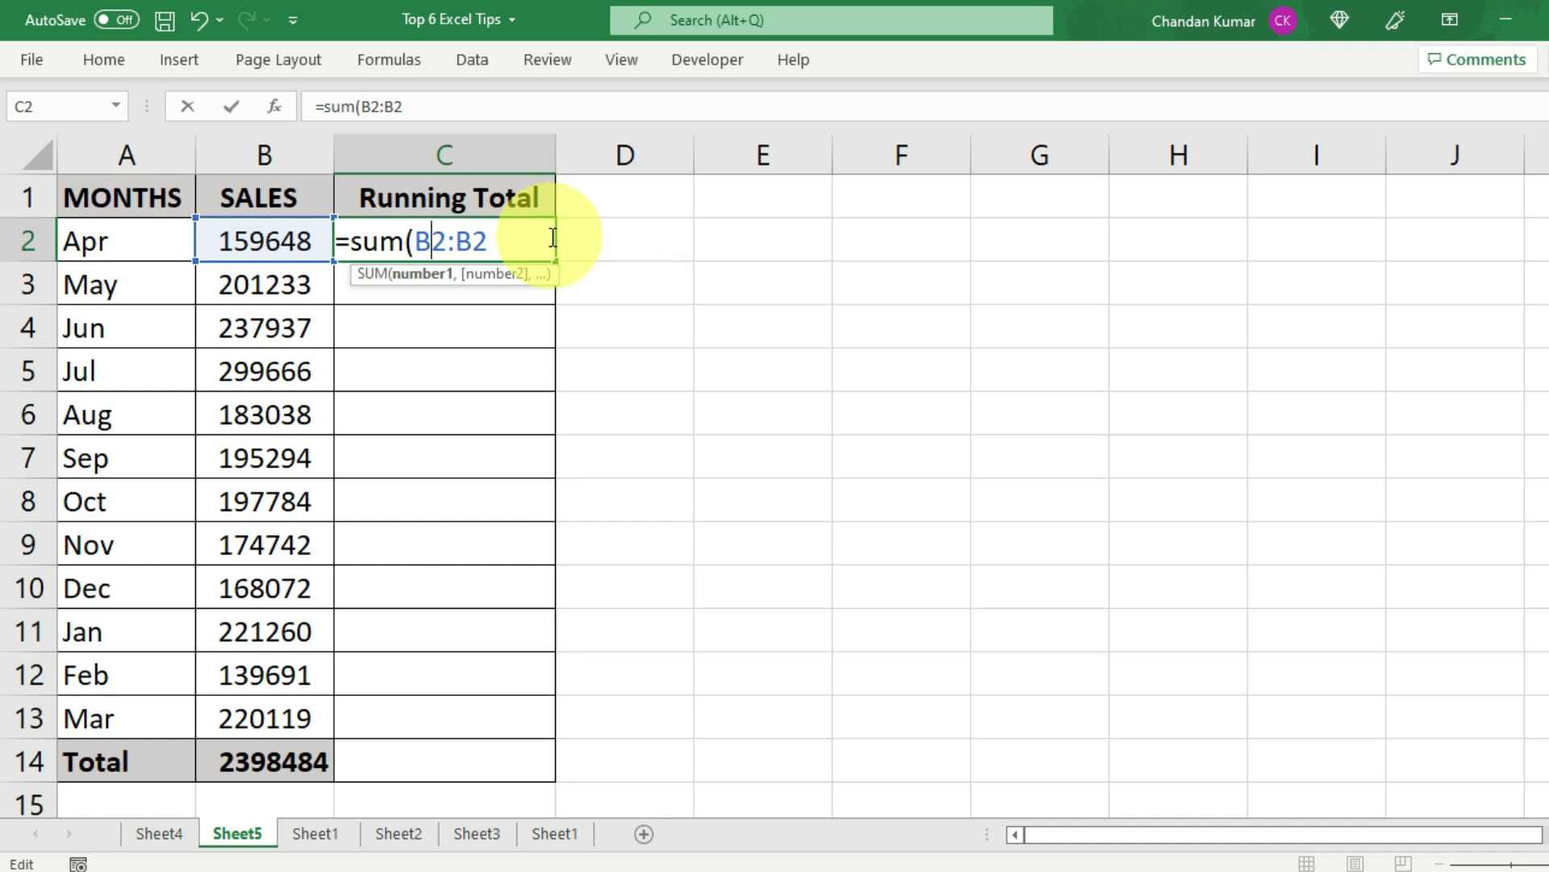
key("F4")
key("F4")
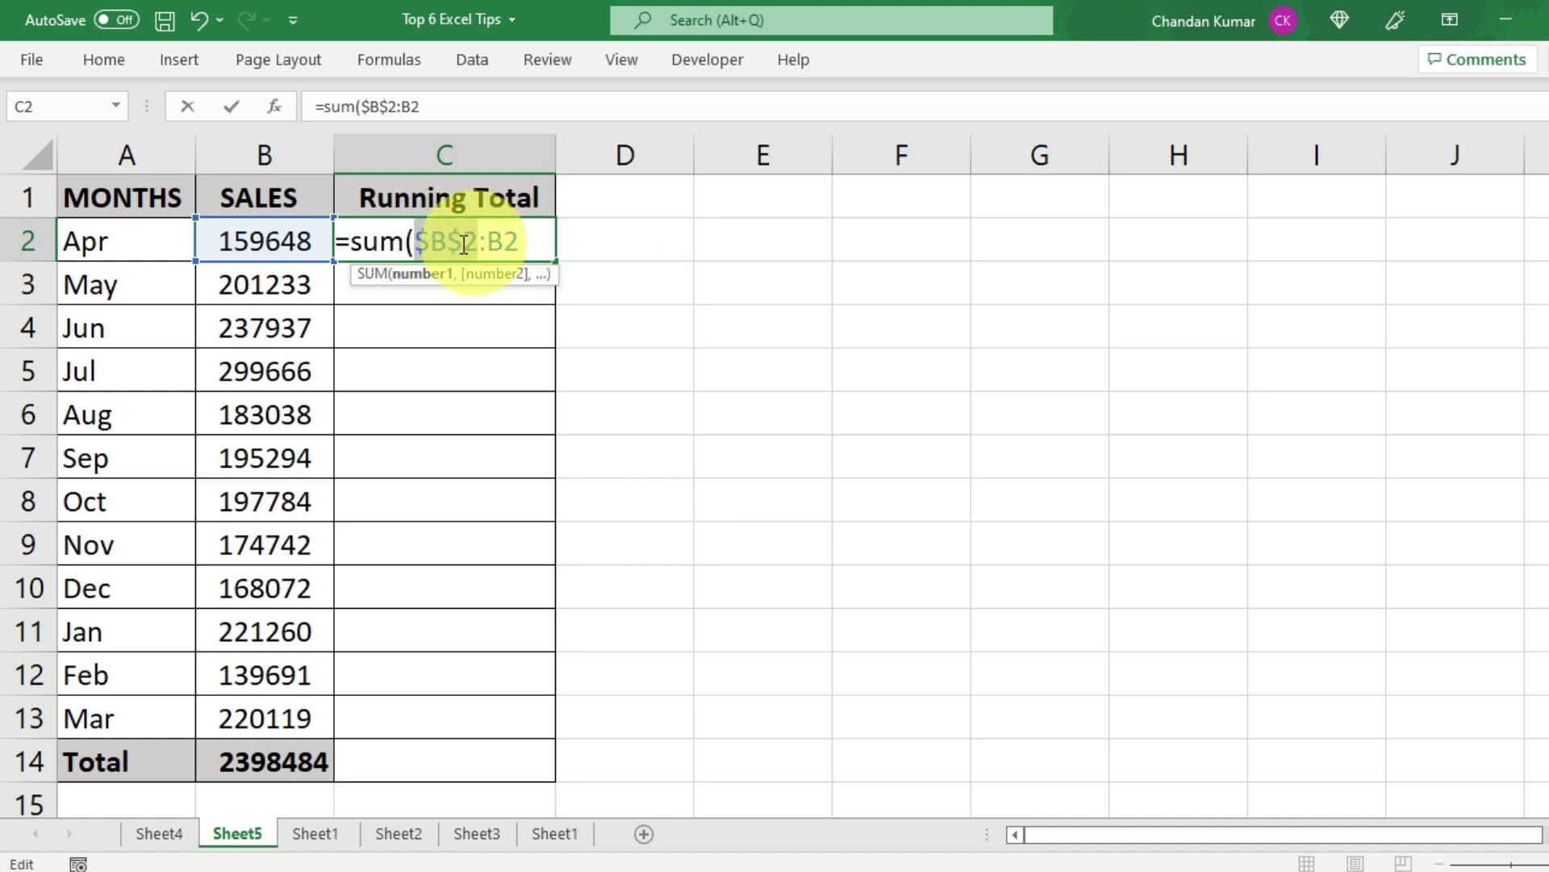
left_click(534, 237)
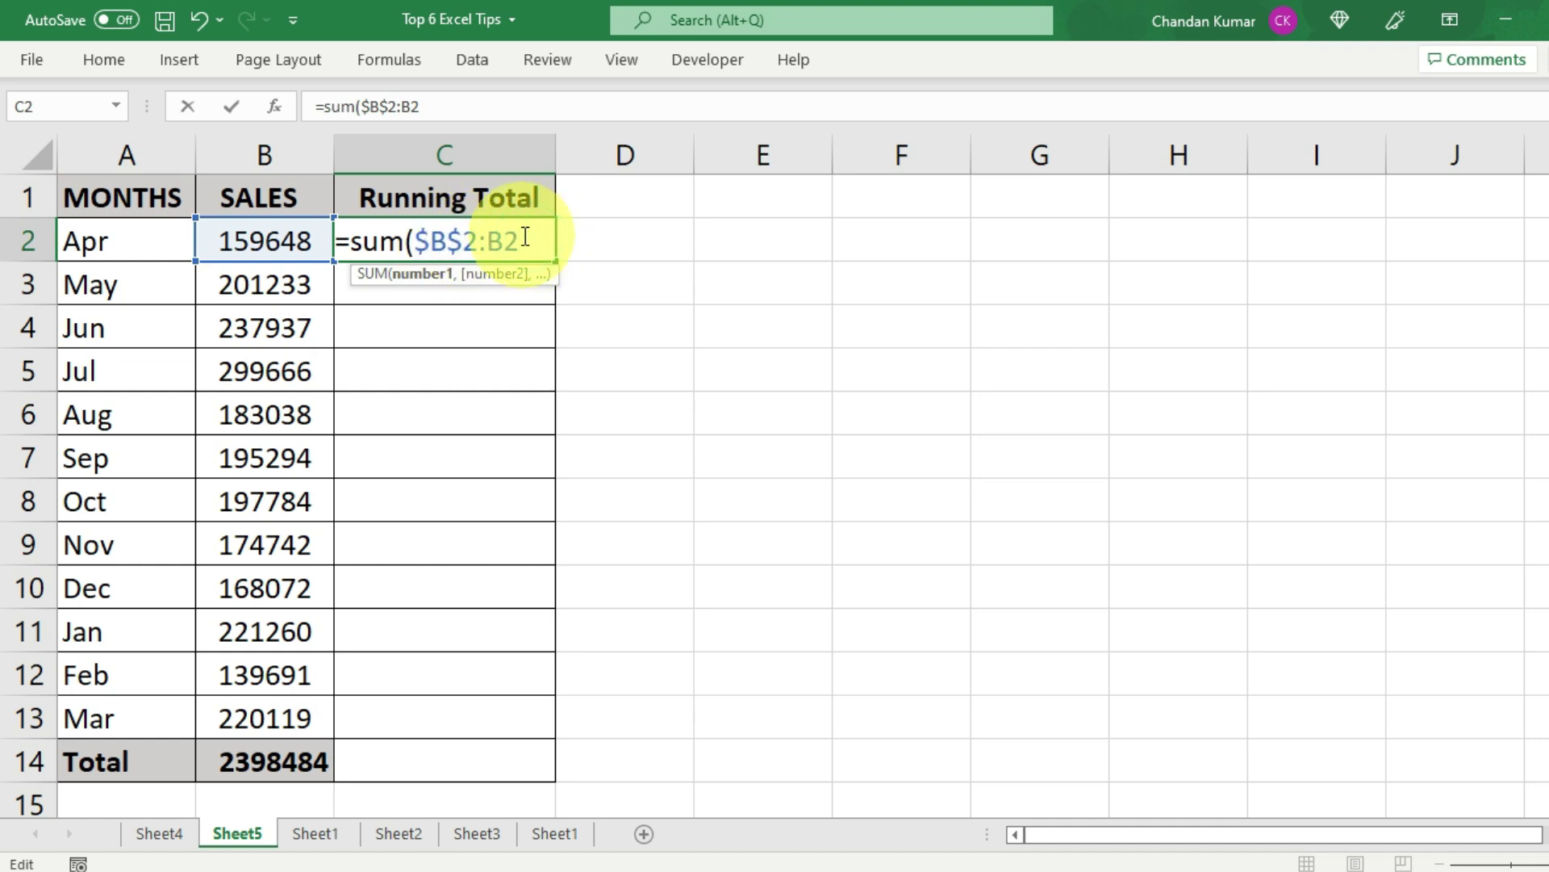
type(")")
key("Return")
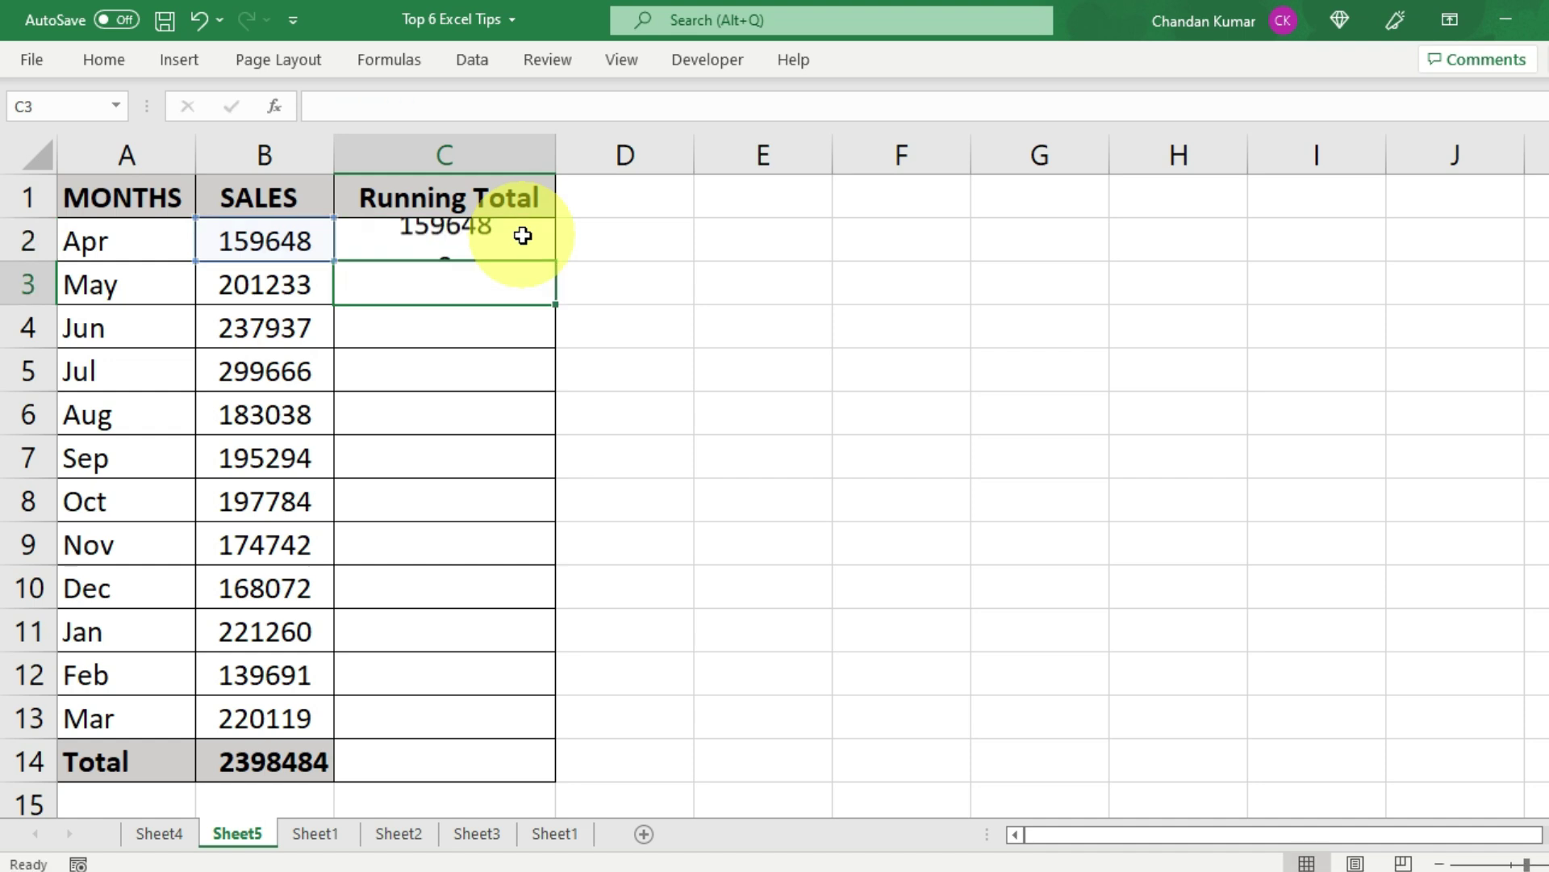
left_click(523, 235)
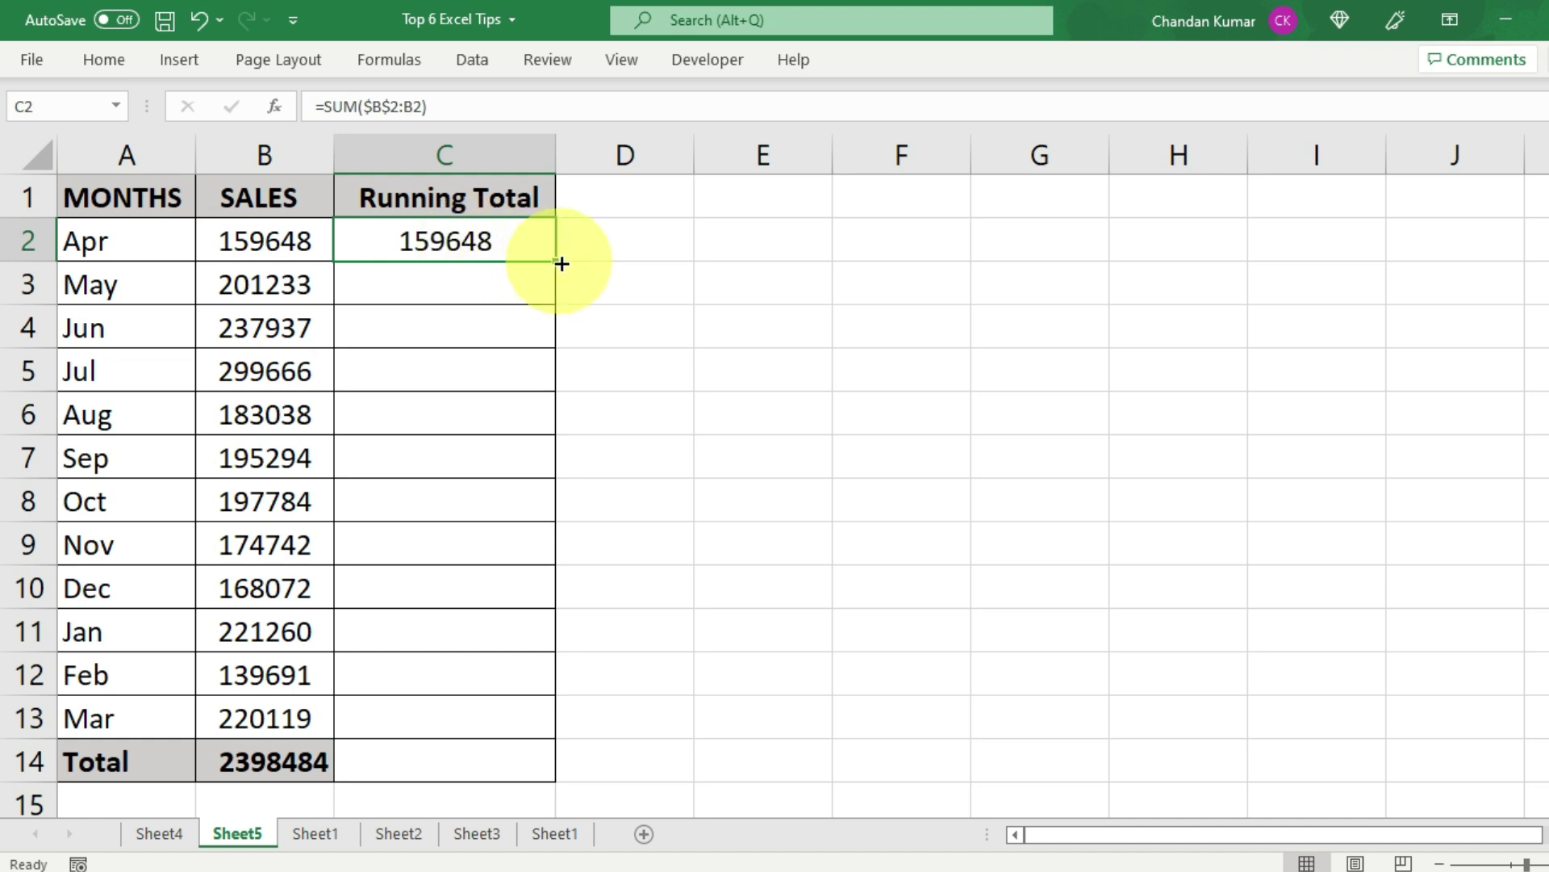
Copy the running total down to C13 and check C8, C11 and C13 (2398484).
double_click(559, 263)
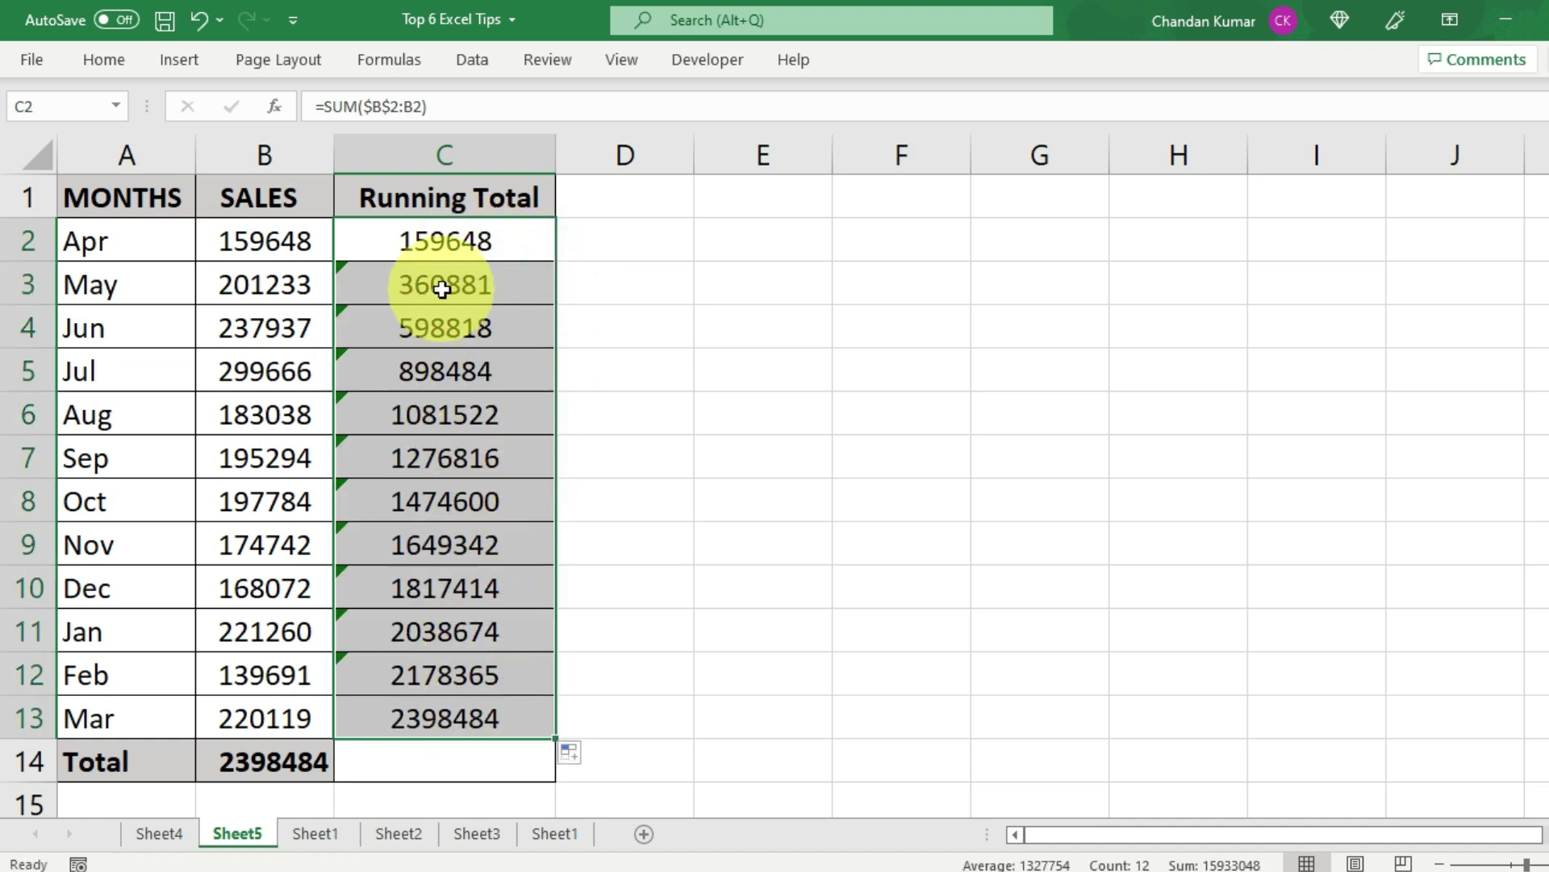
left_click_drag(442, 287, 451, 726)
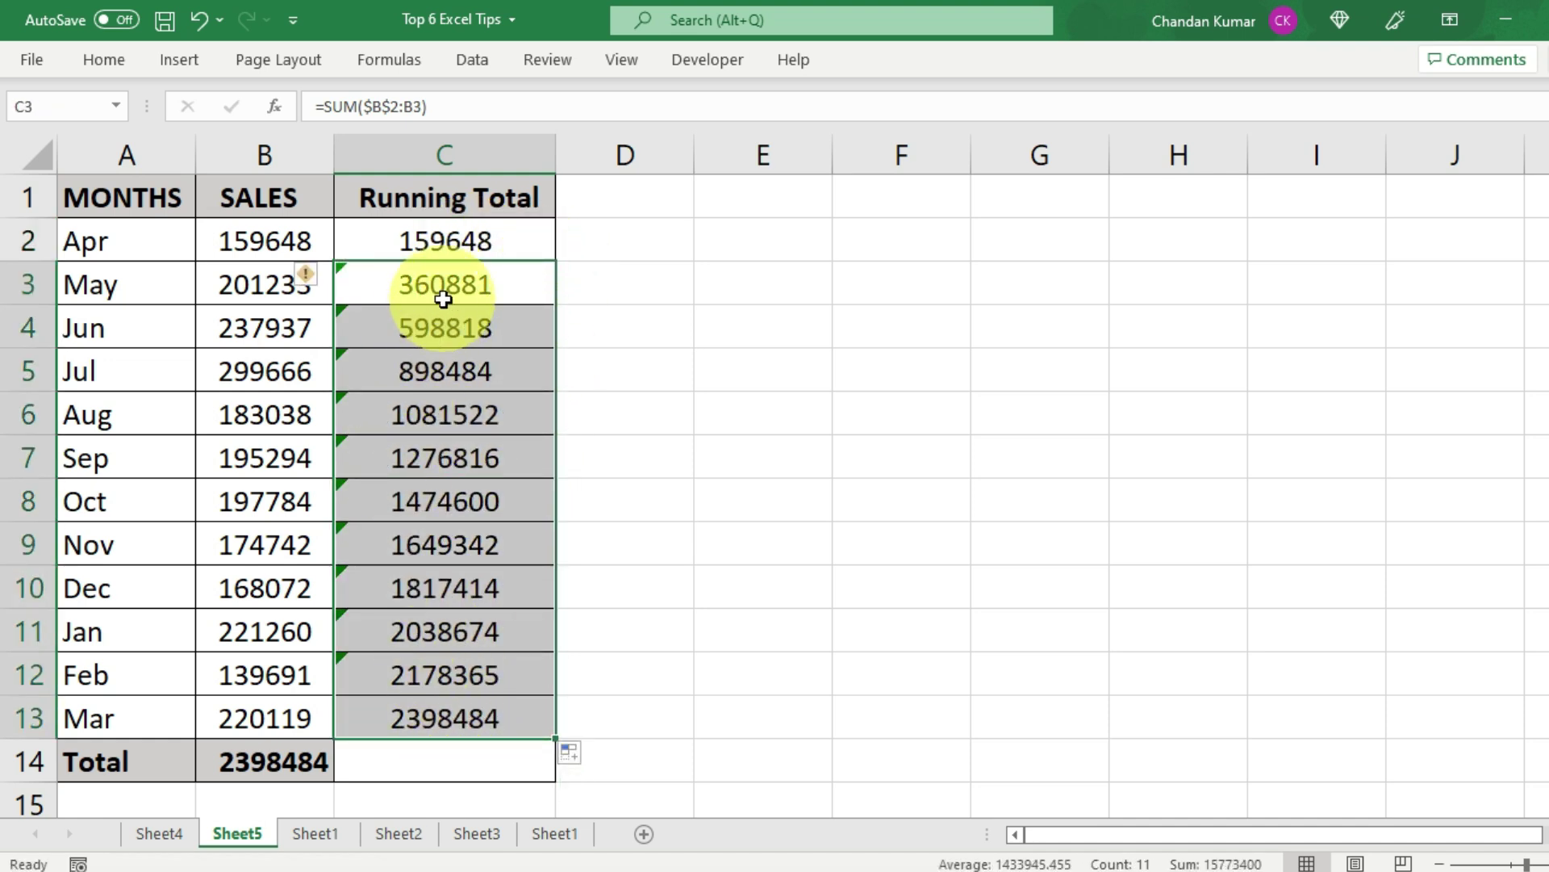
left_click(428, 505)
left_click(436, 633)
left_click(427, 718)
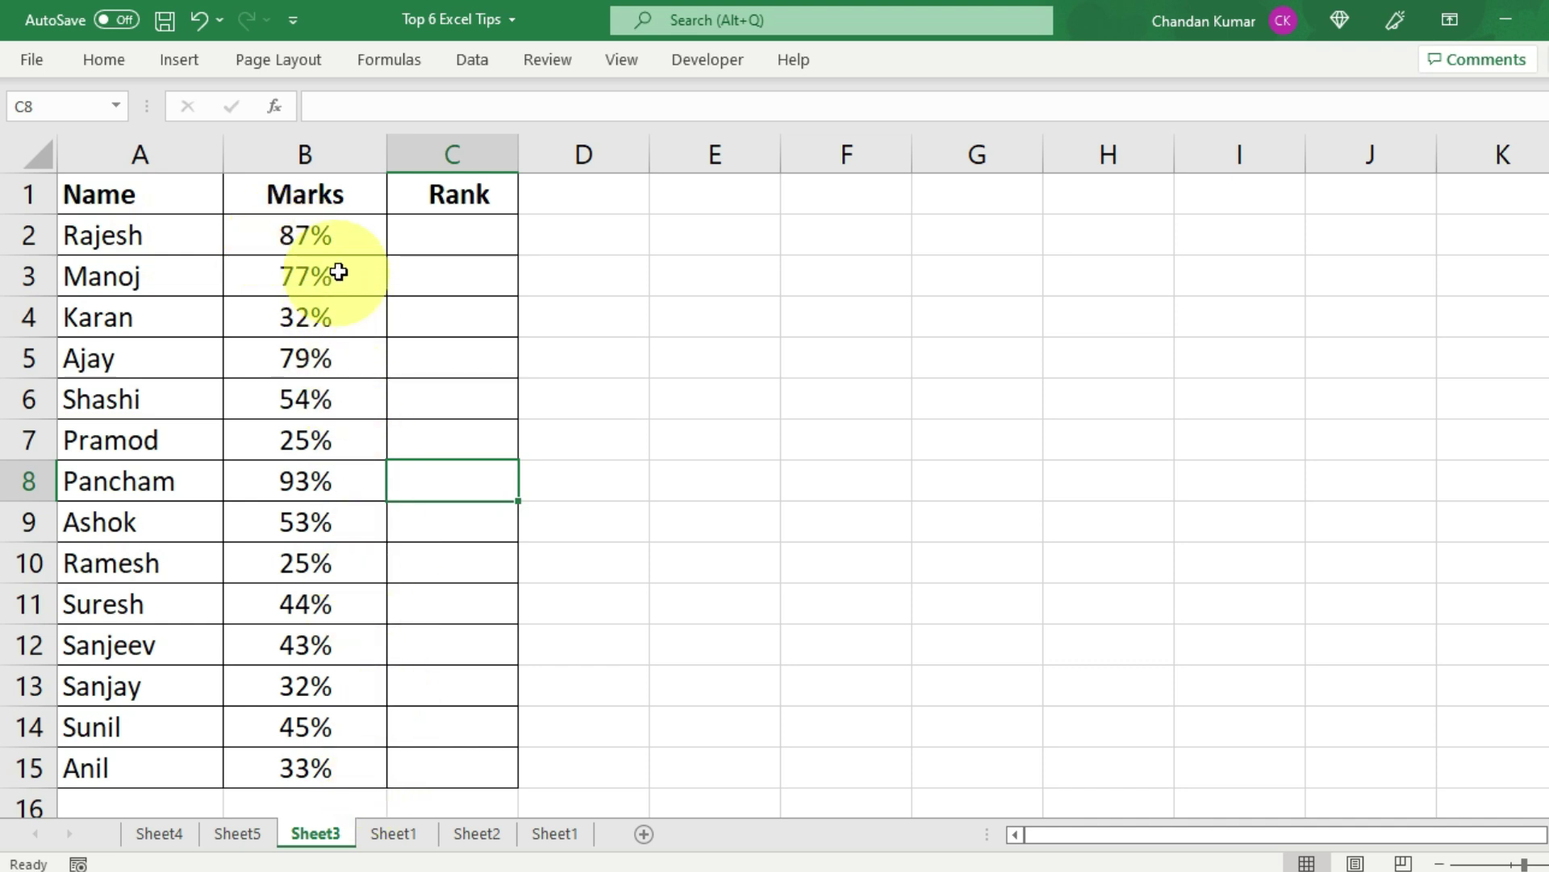
Enter =RANK(B2,$B$2:$B$15) in C2, making the marks range absolute.
left_click_drag(344, 229, 352, 758)
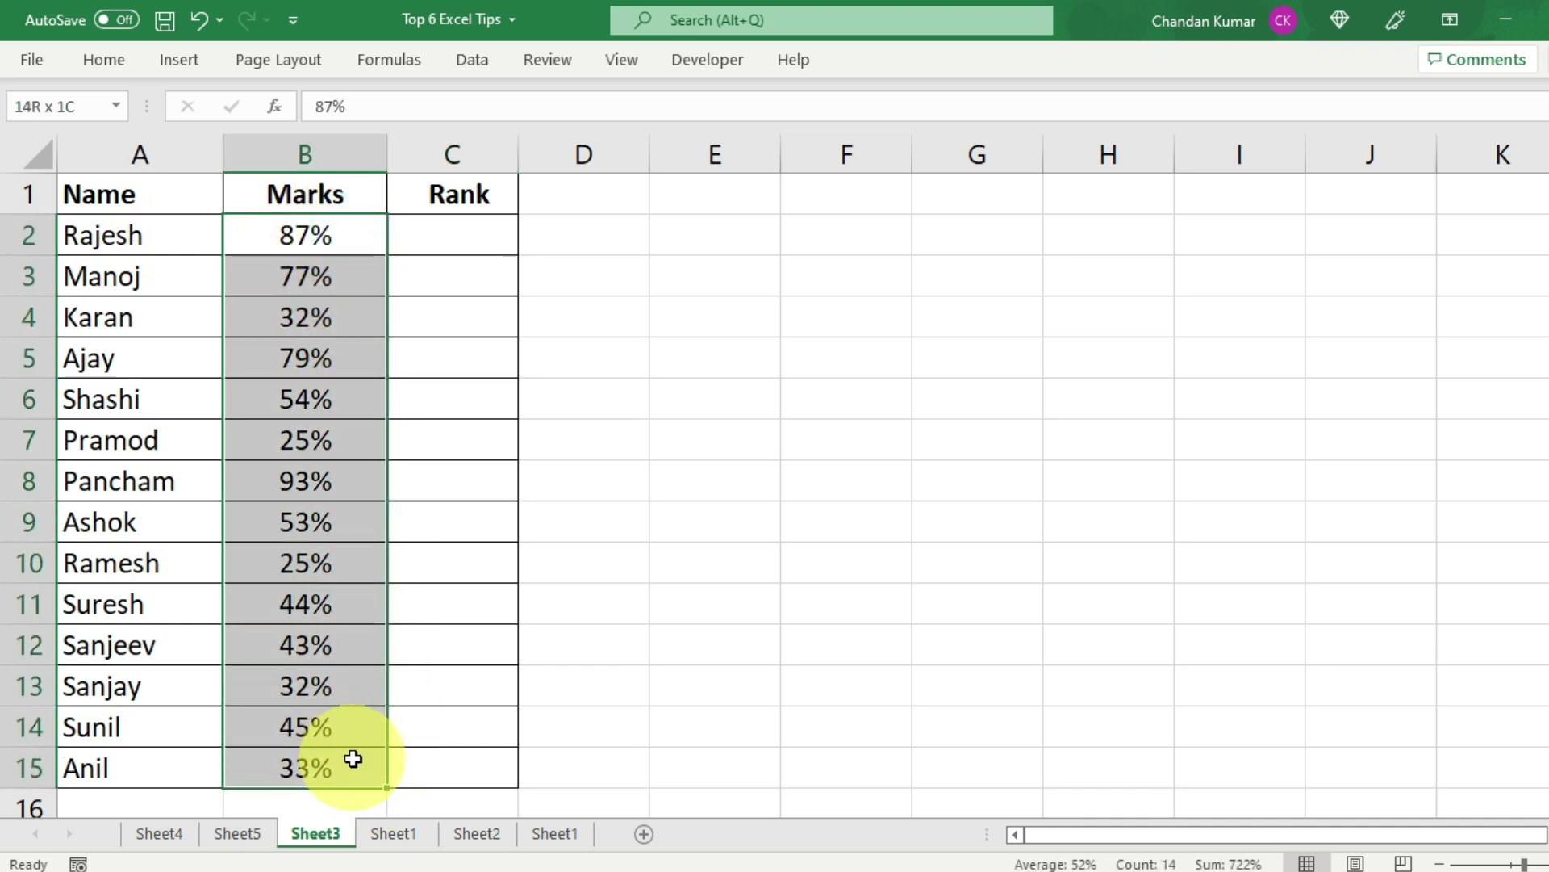
left_click(473, 234)
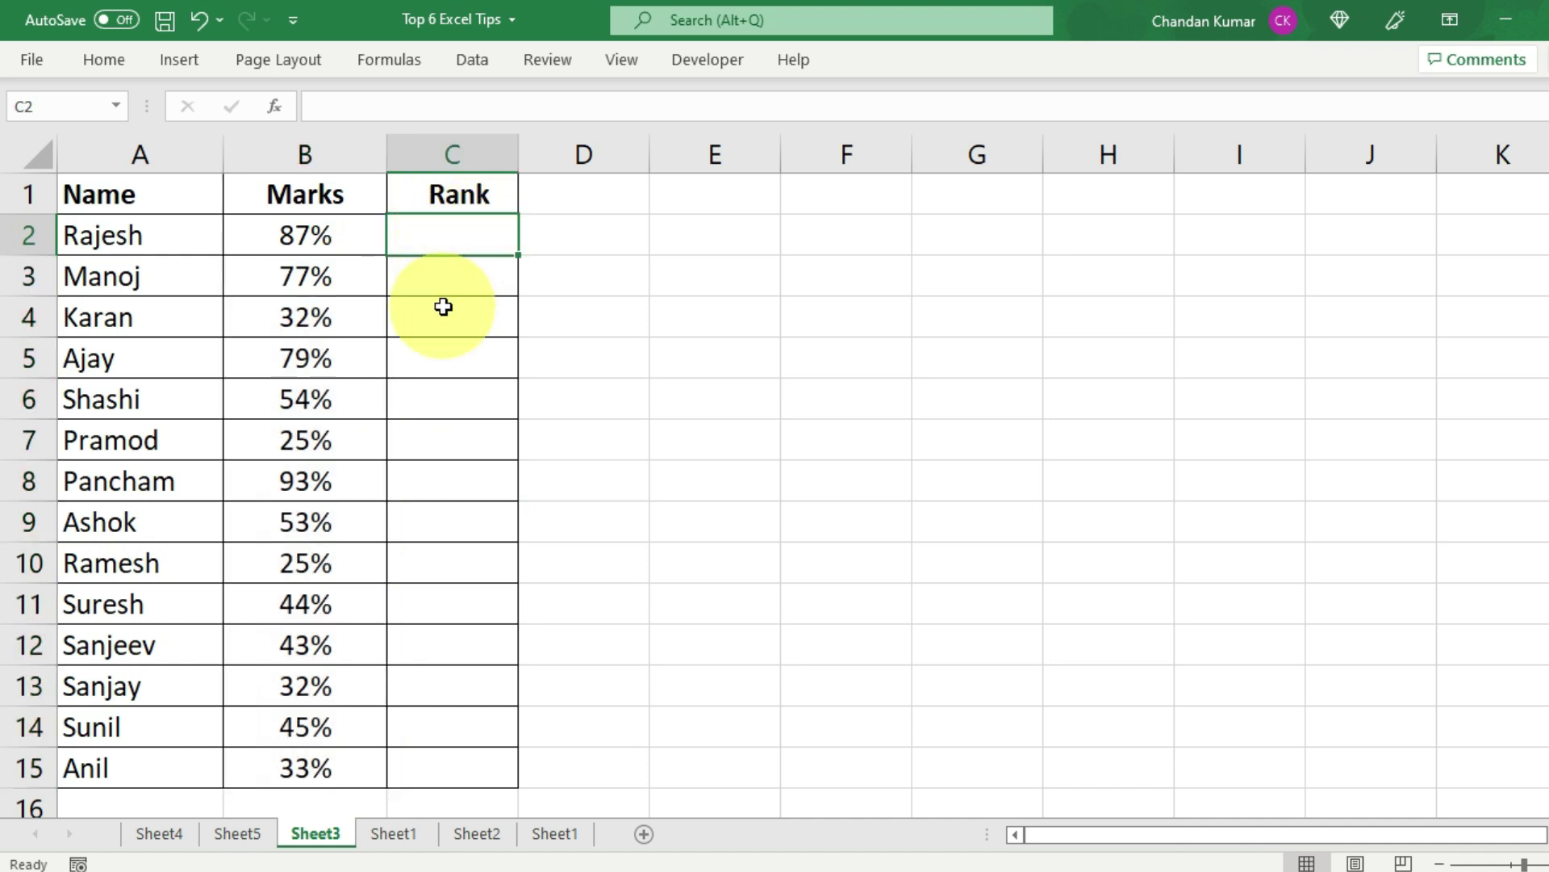
type("=ra")
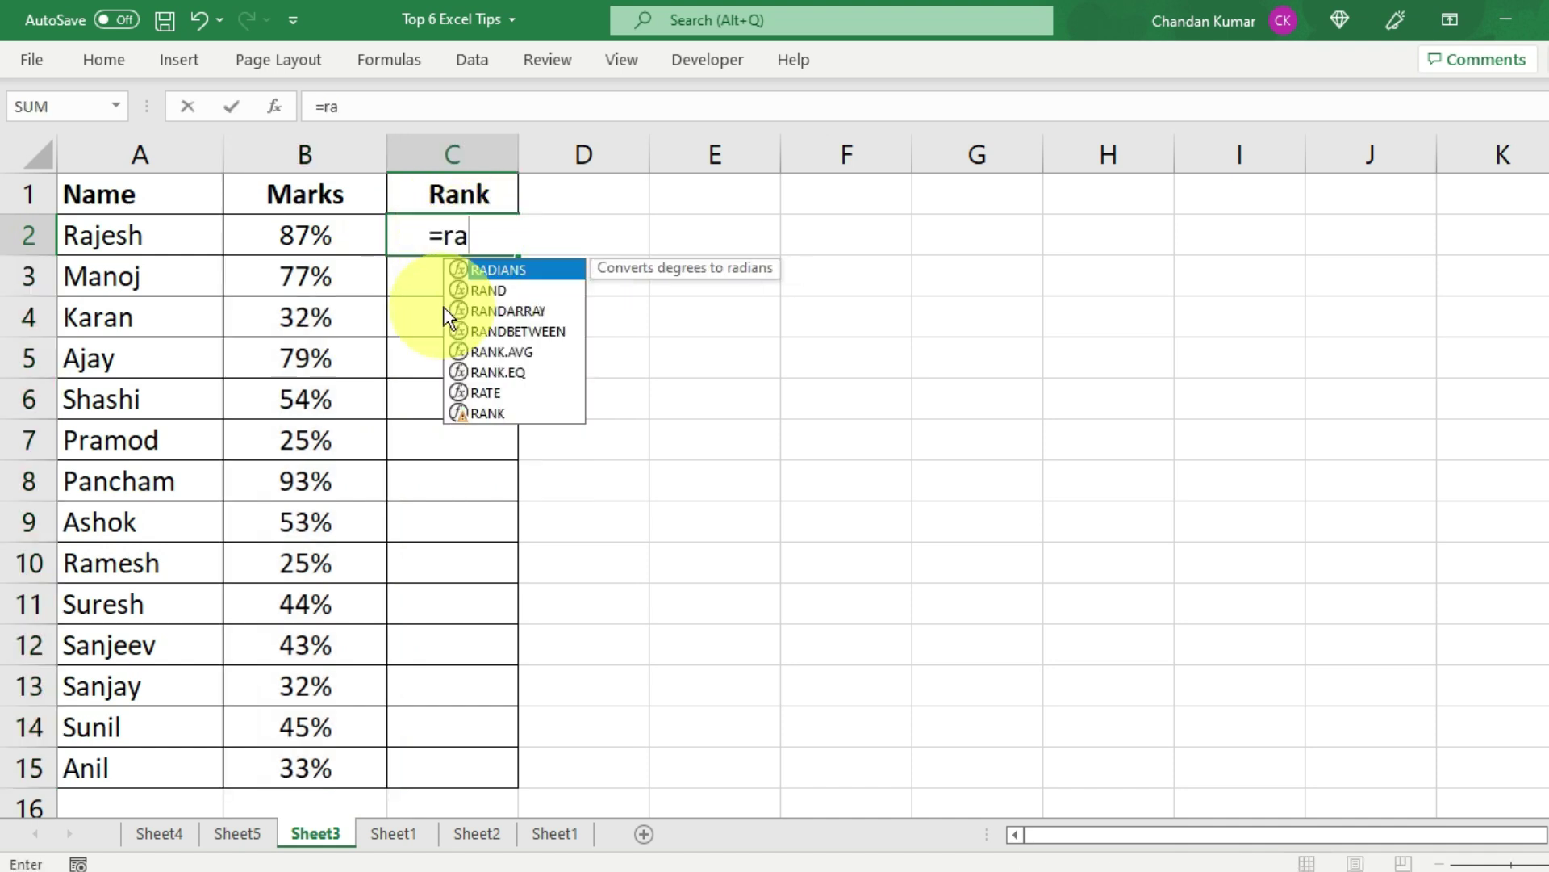
type("nk(")
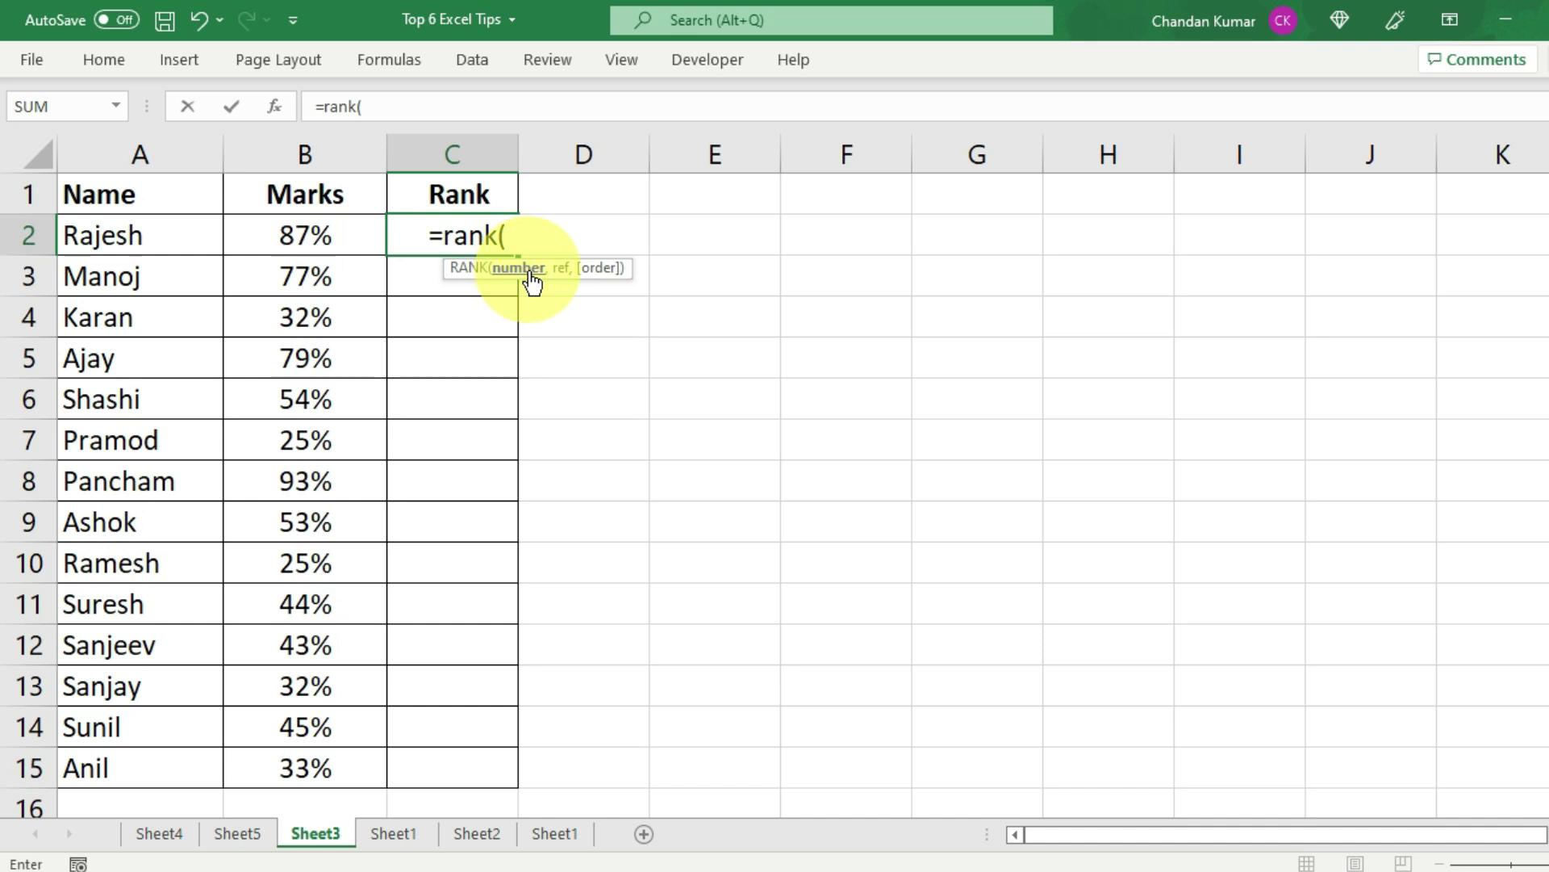
left_click(324, 232)
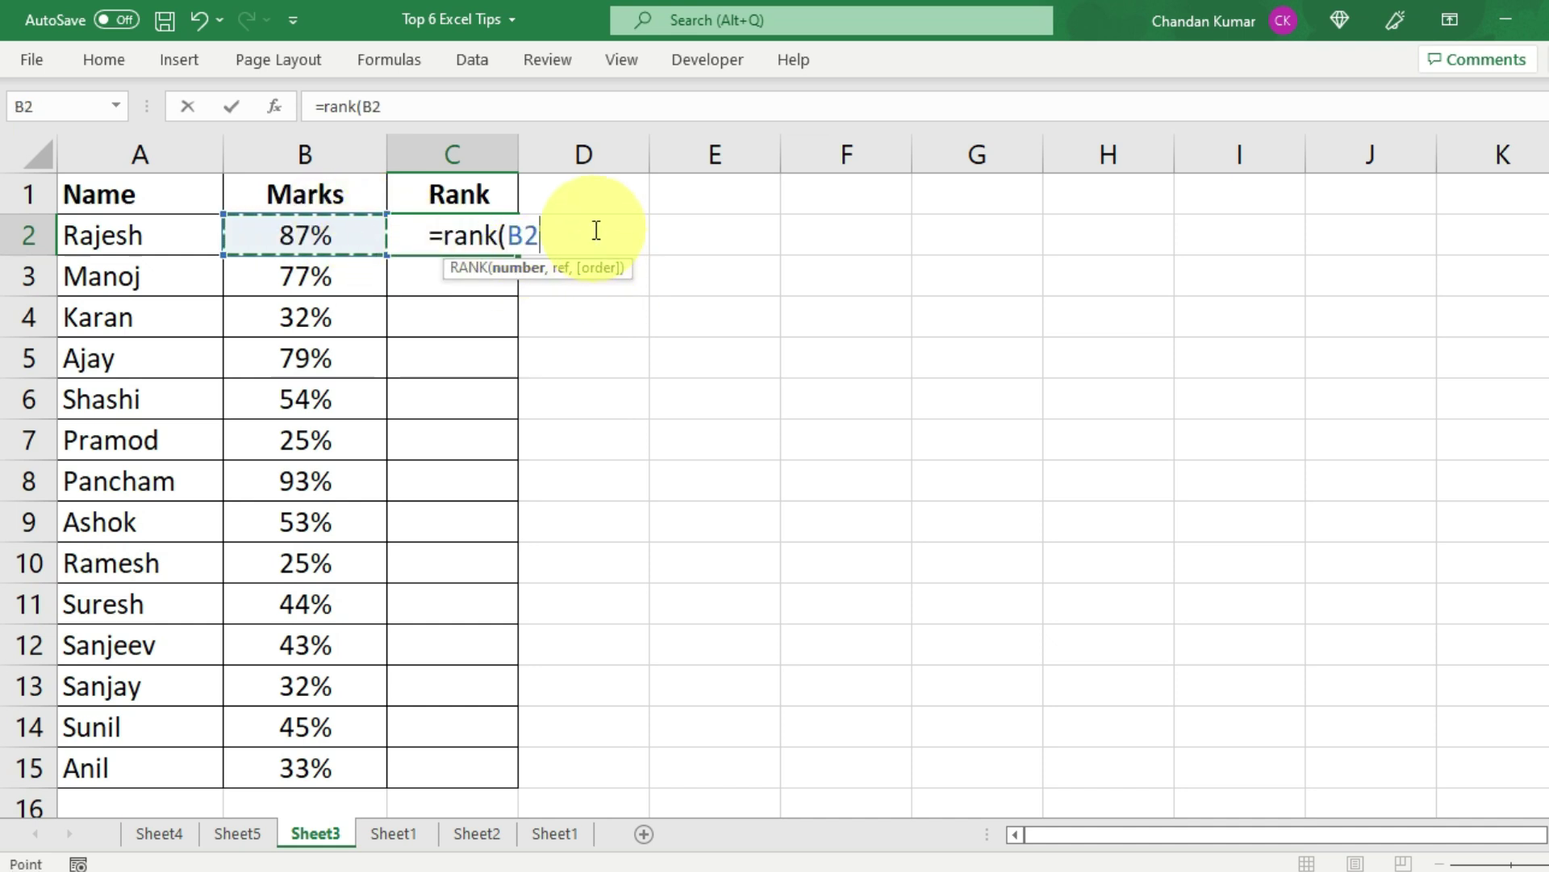
type(",")
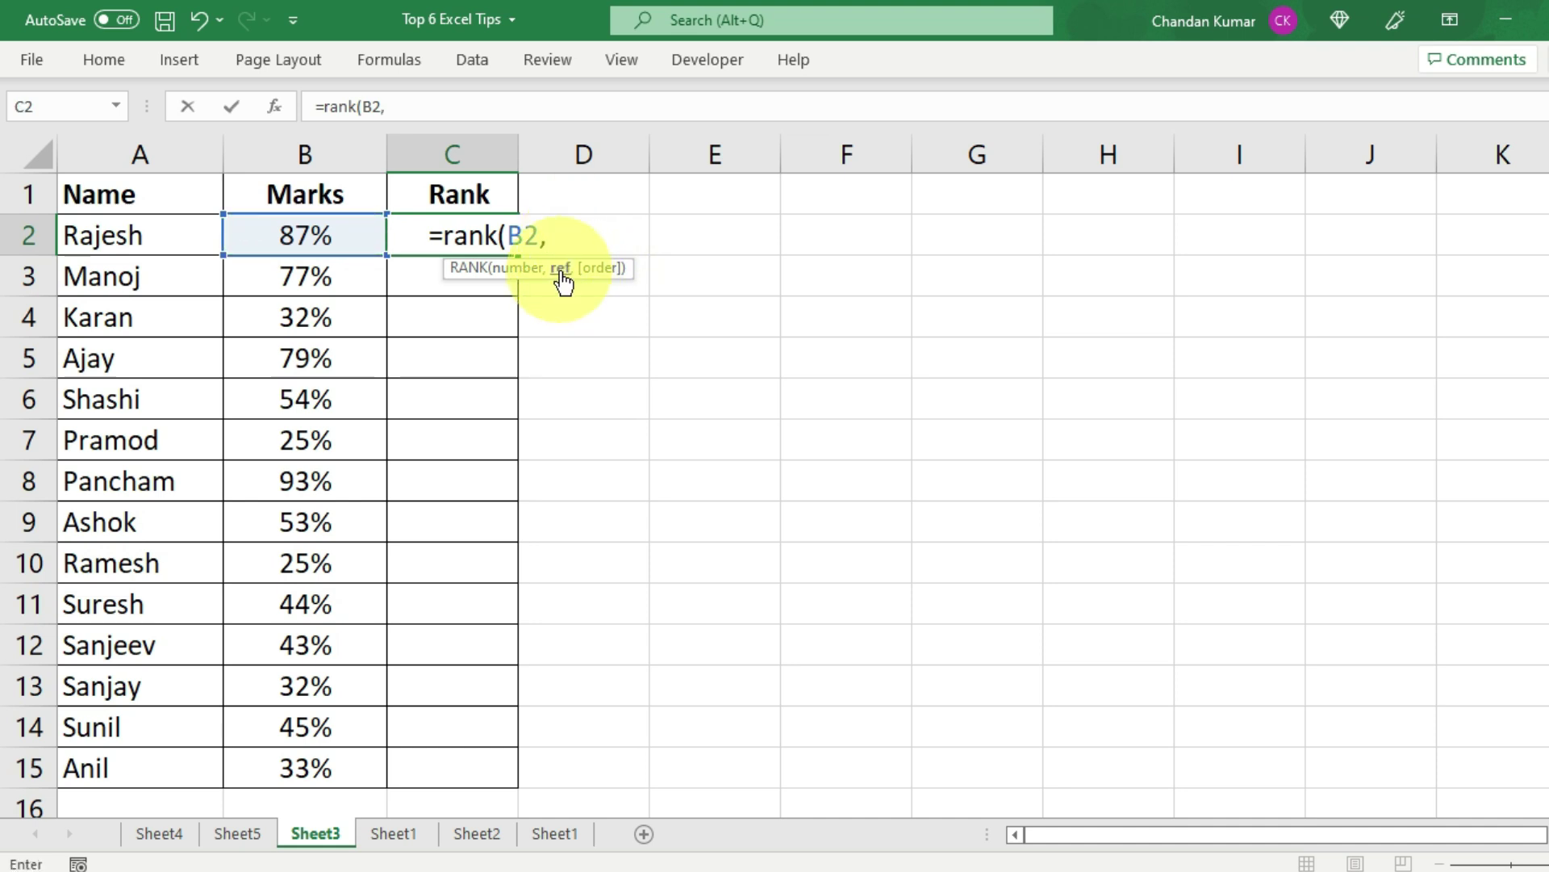
left_click_drag(355, 232, 372, 768)
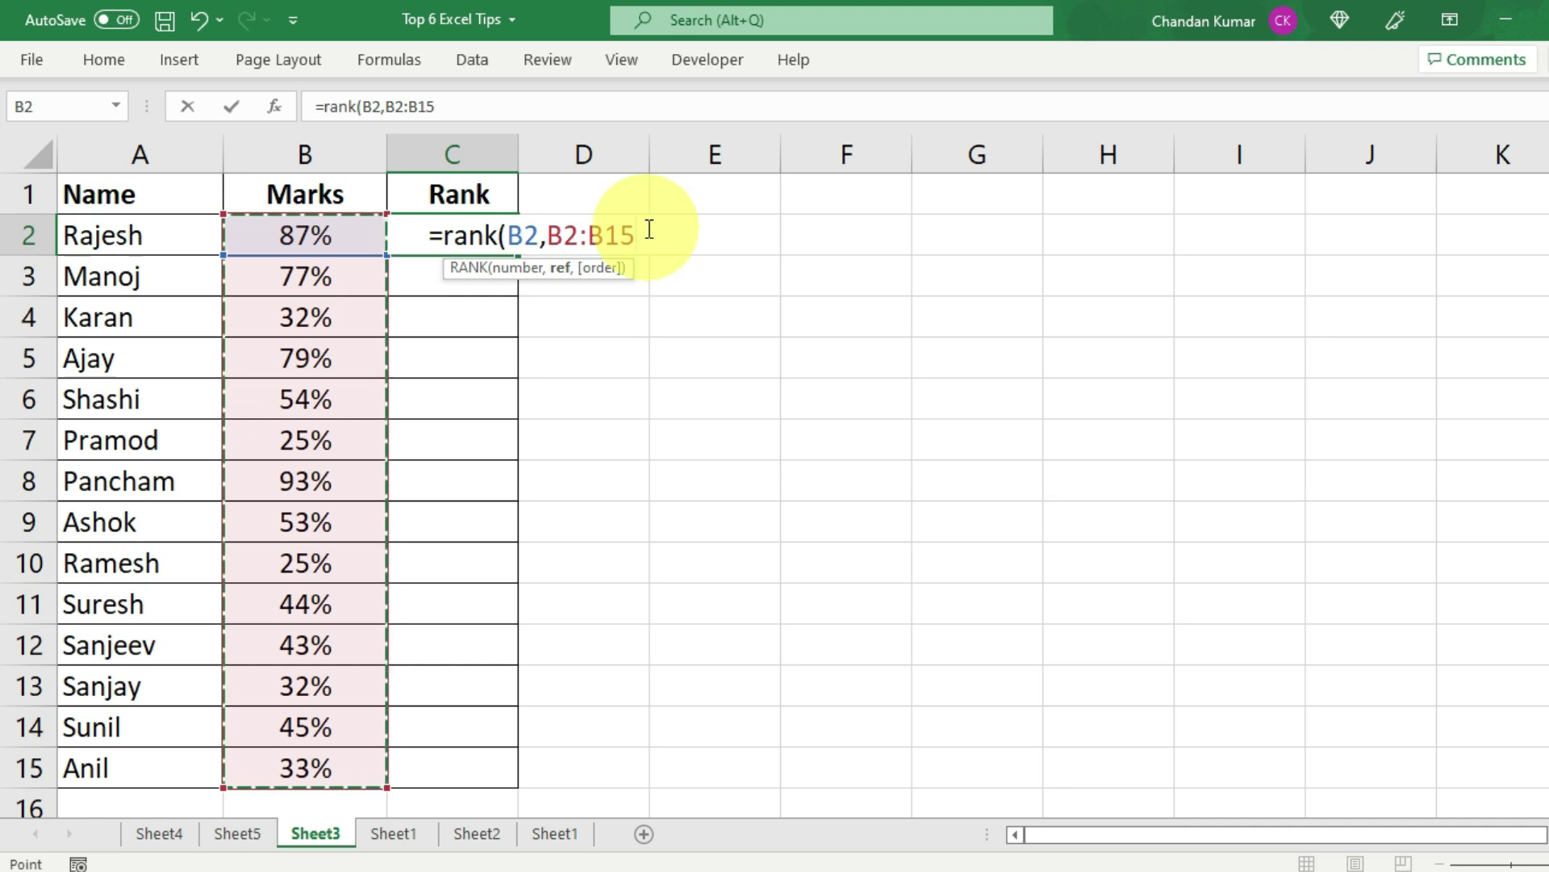
key("F4")
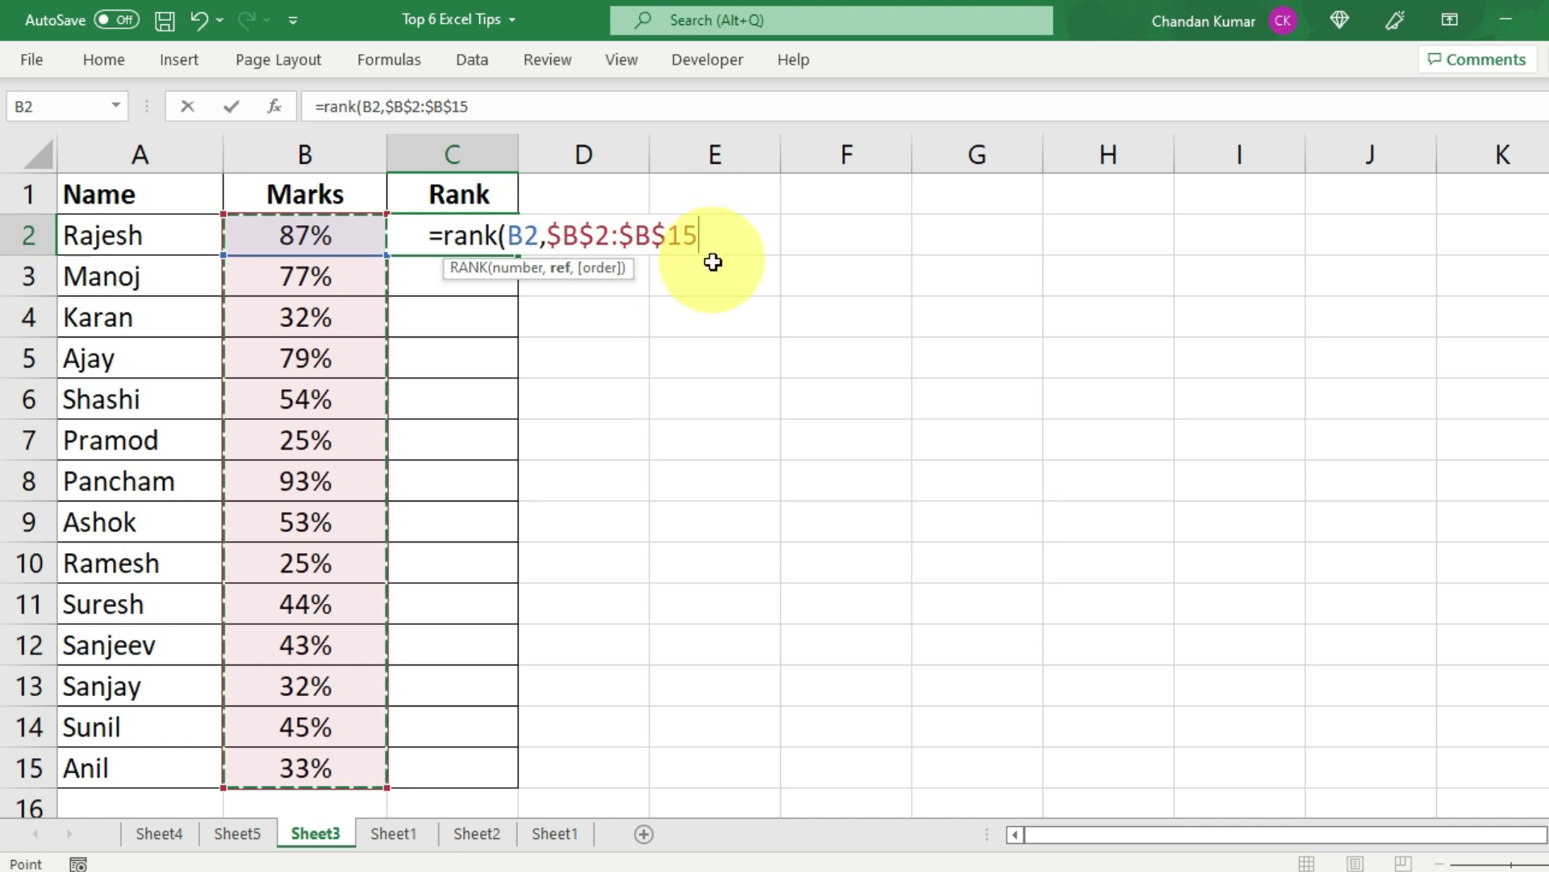
type(")")
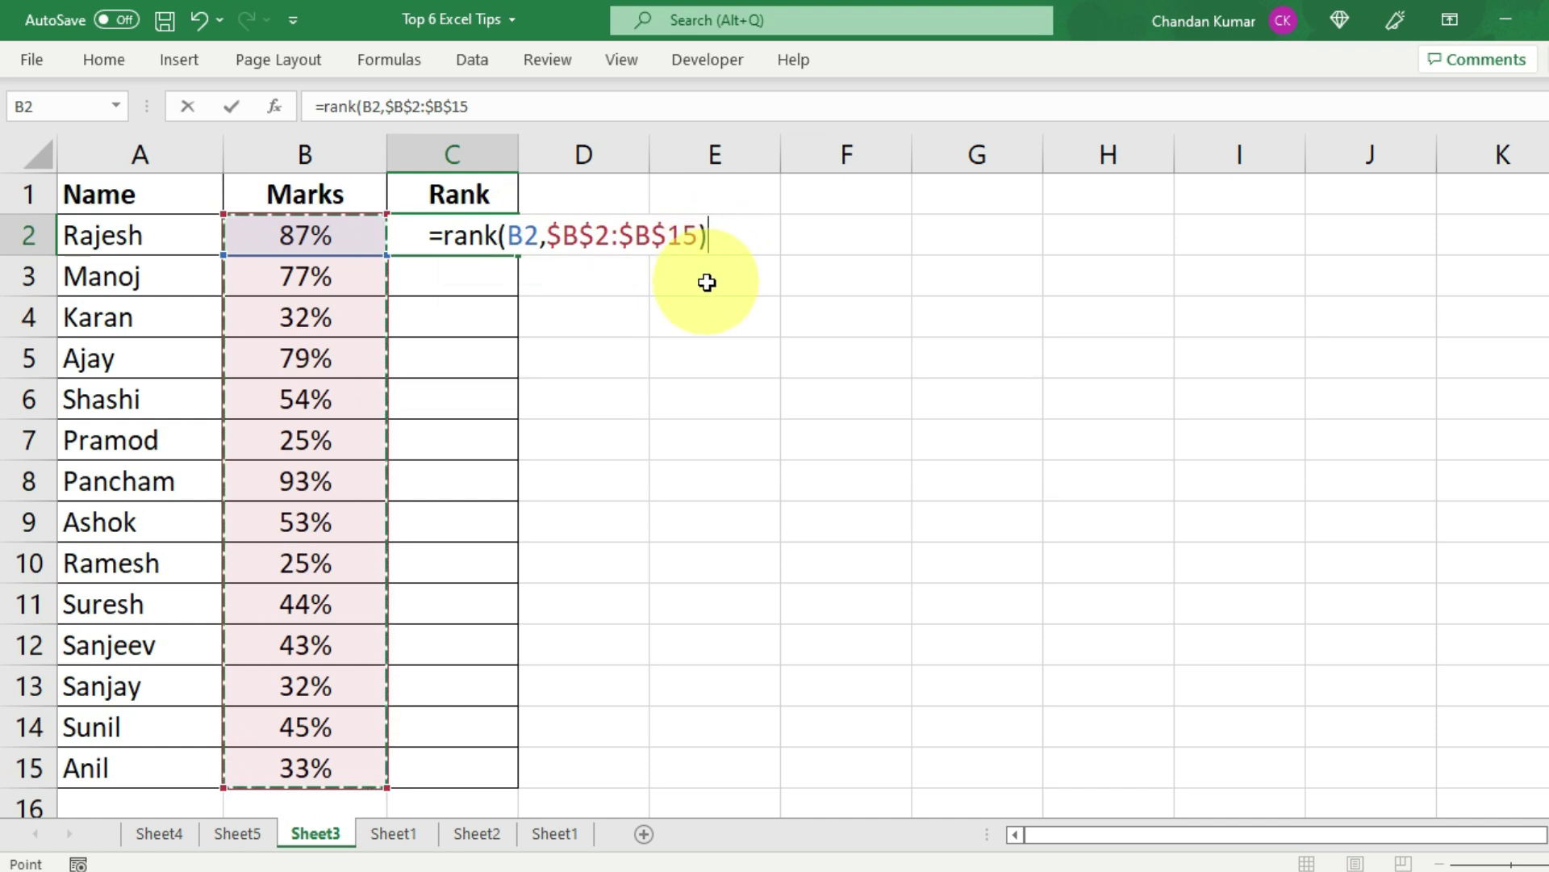
key("Return")
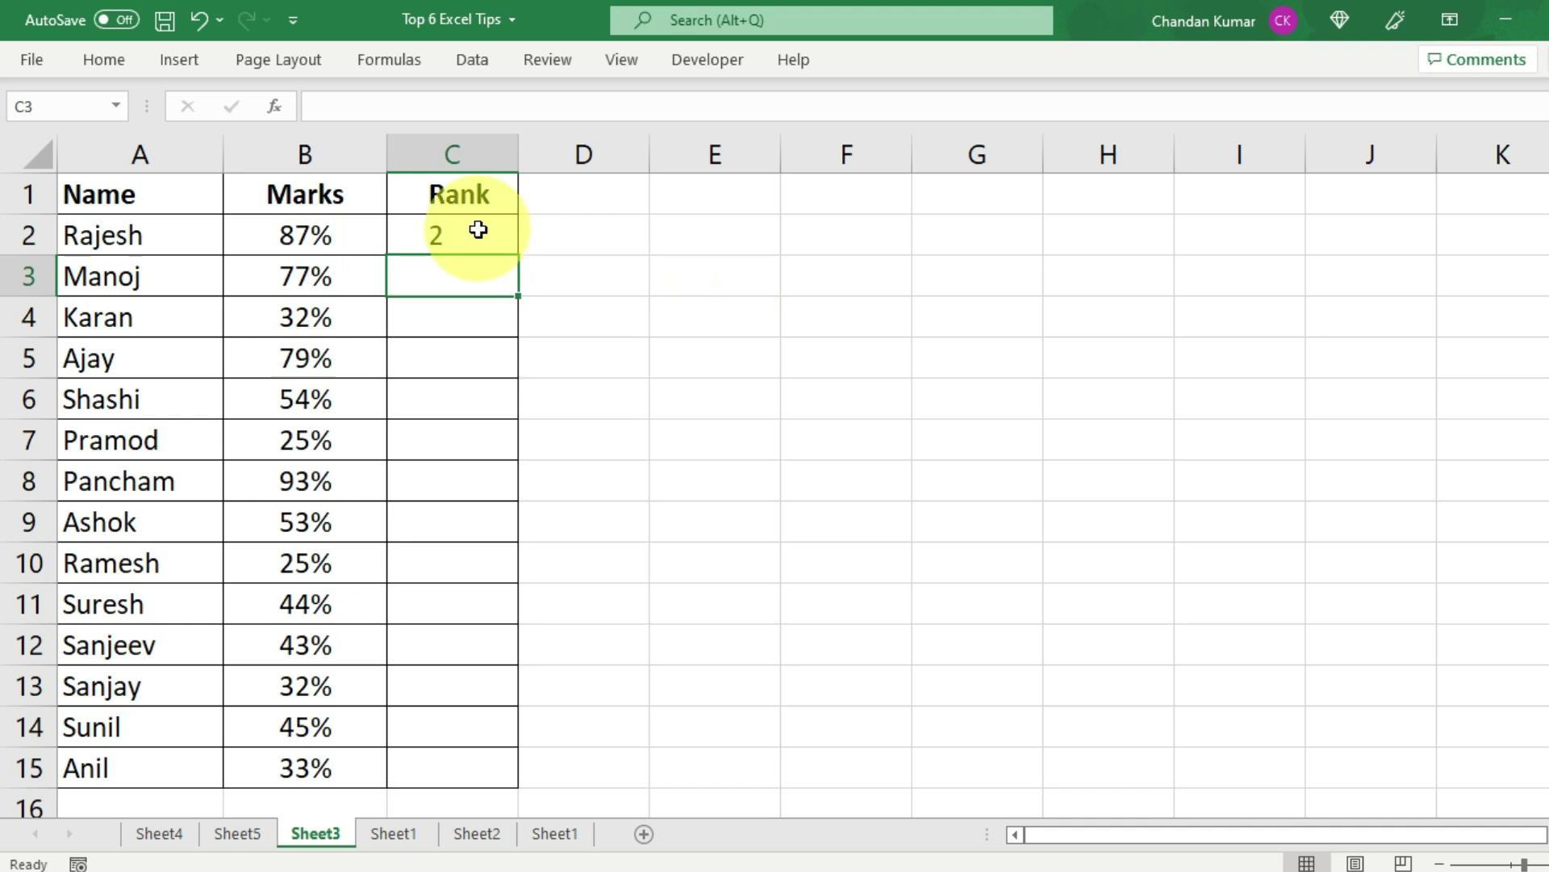
Fill the rank formula down to C15 and check the copied ranks, e.g. C8.
left_click(478, 230)
left_click(319, 241)
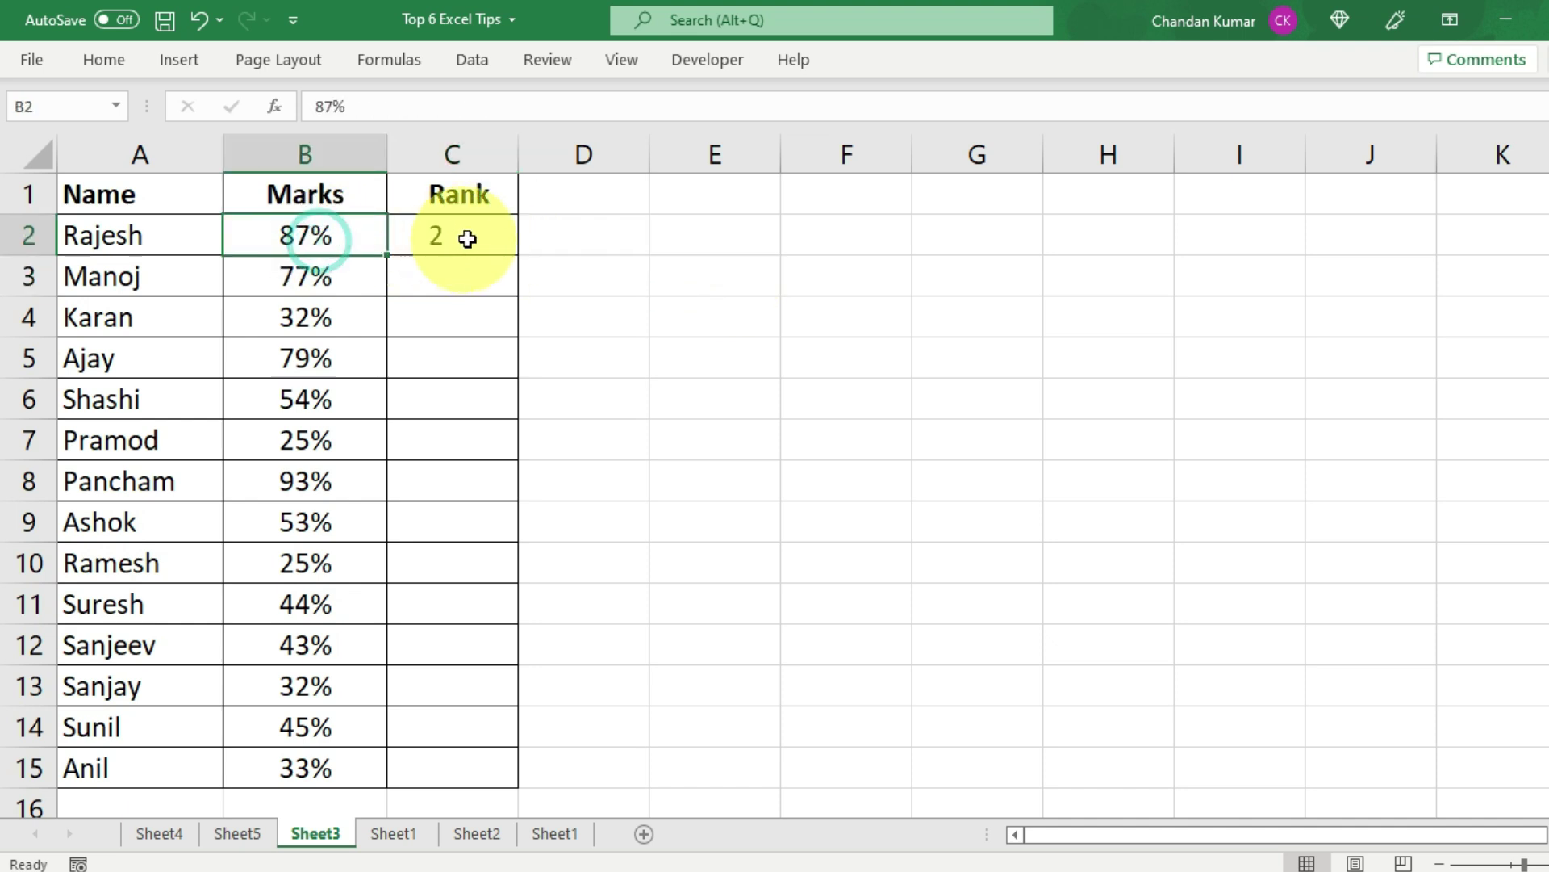
left_click(461, 236)
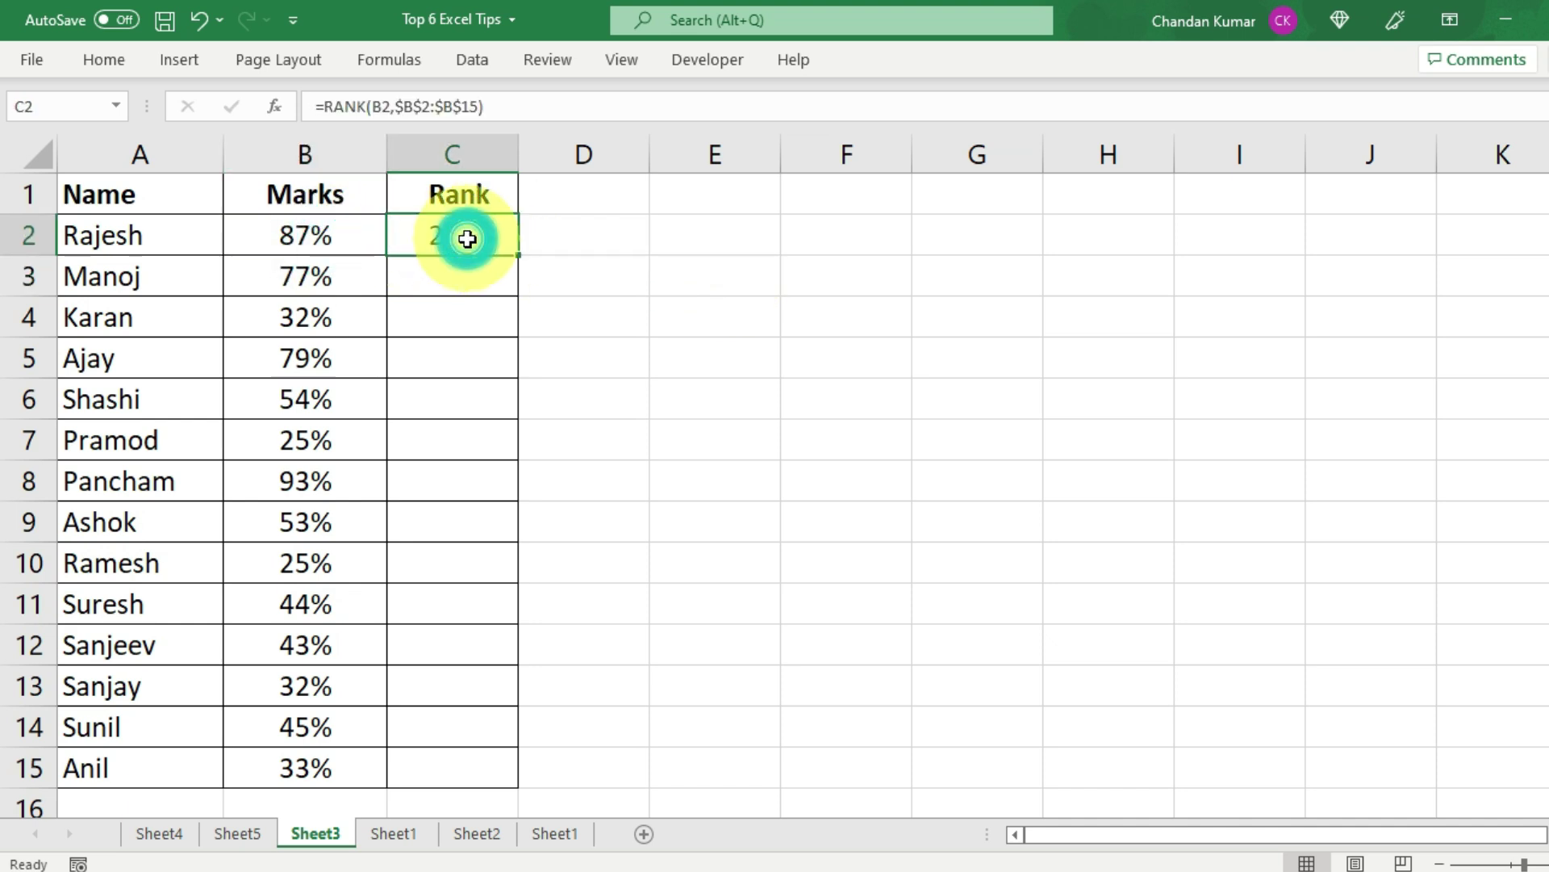
double_click(518, 255)
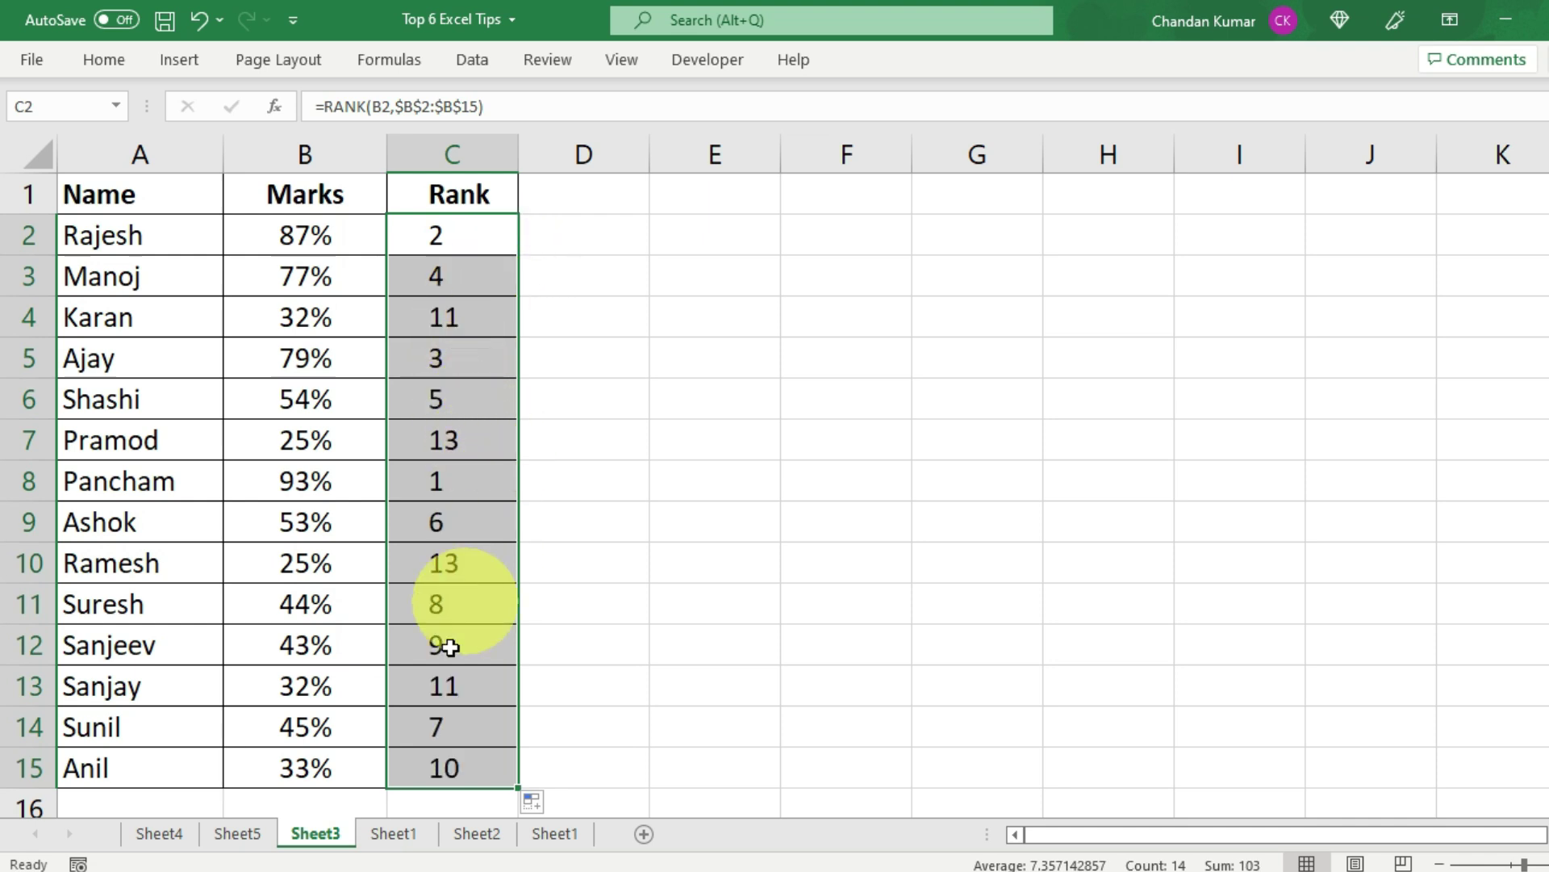
left_click(457, 726)
left_click(459, 482)
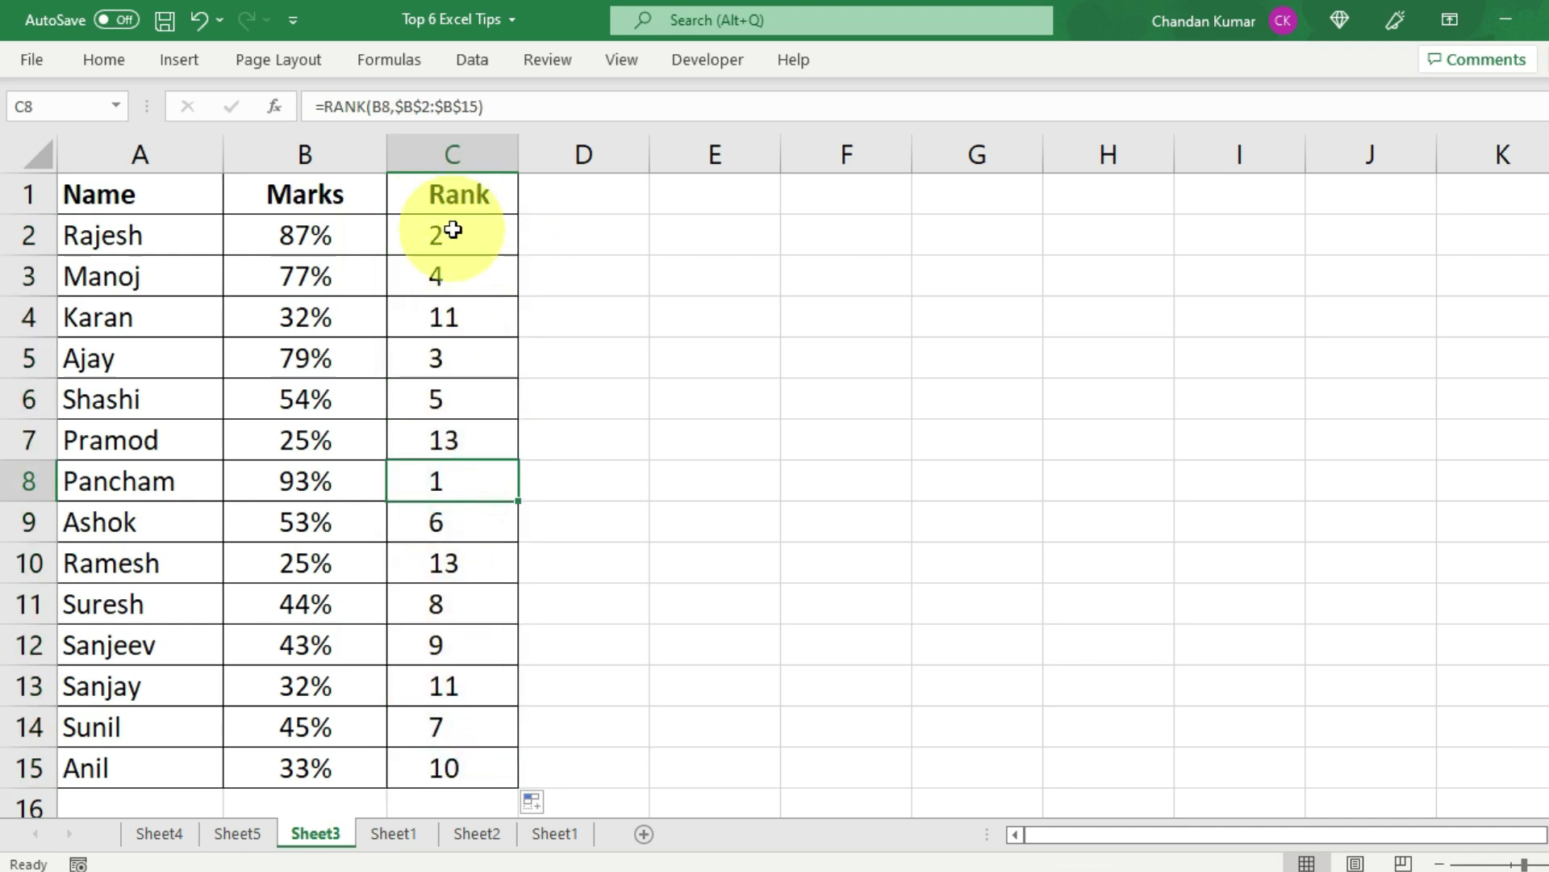
left_click_drag(474, 231, 478, 767)
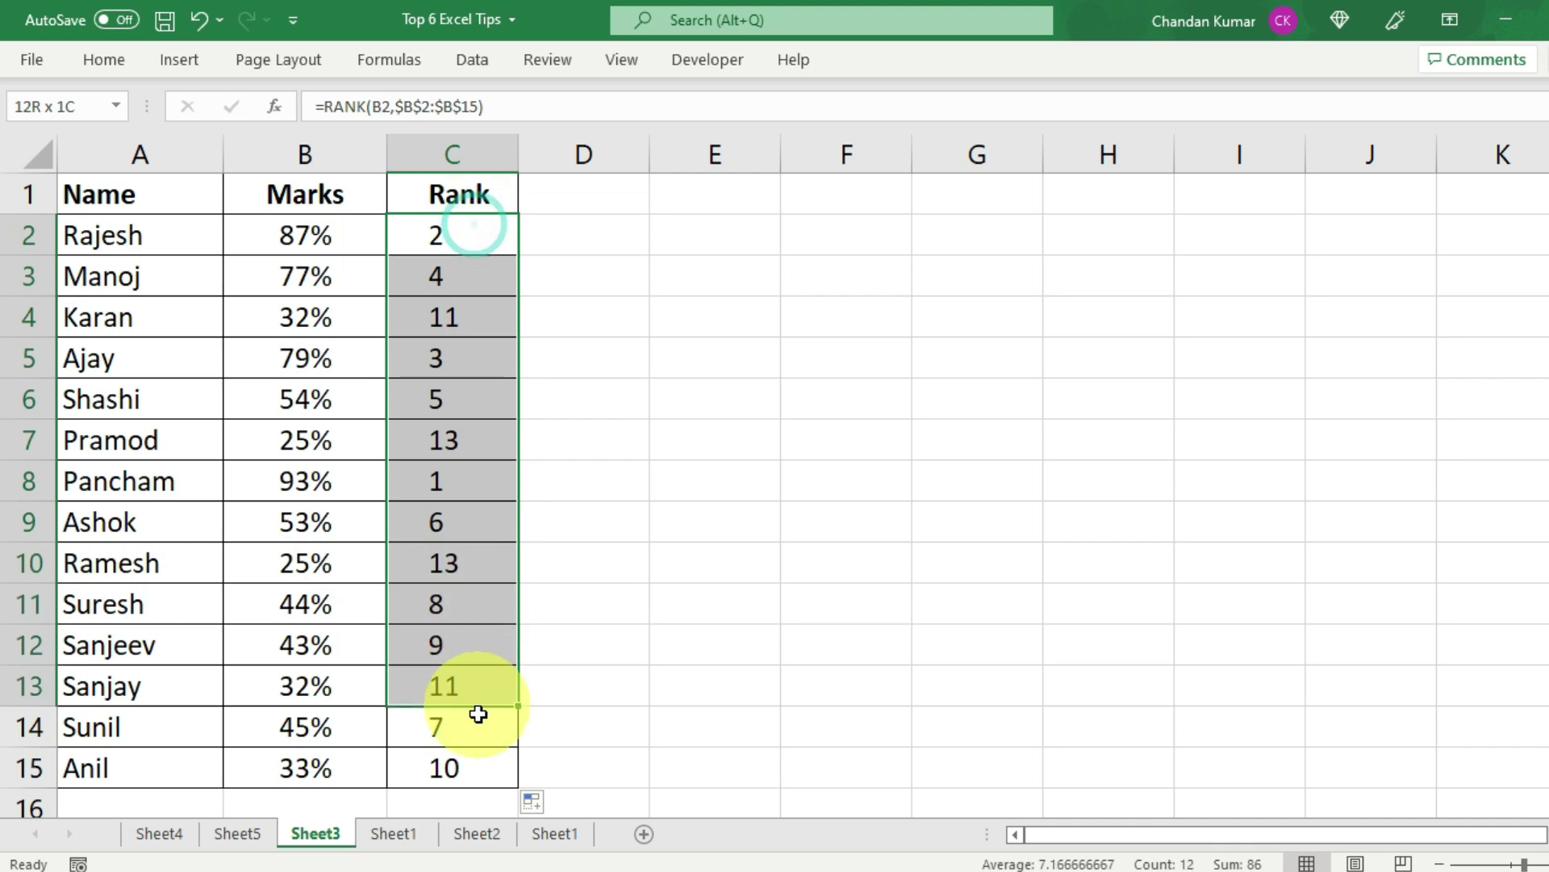
left_click(478, 478)
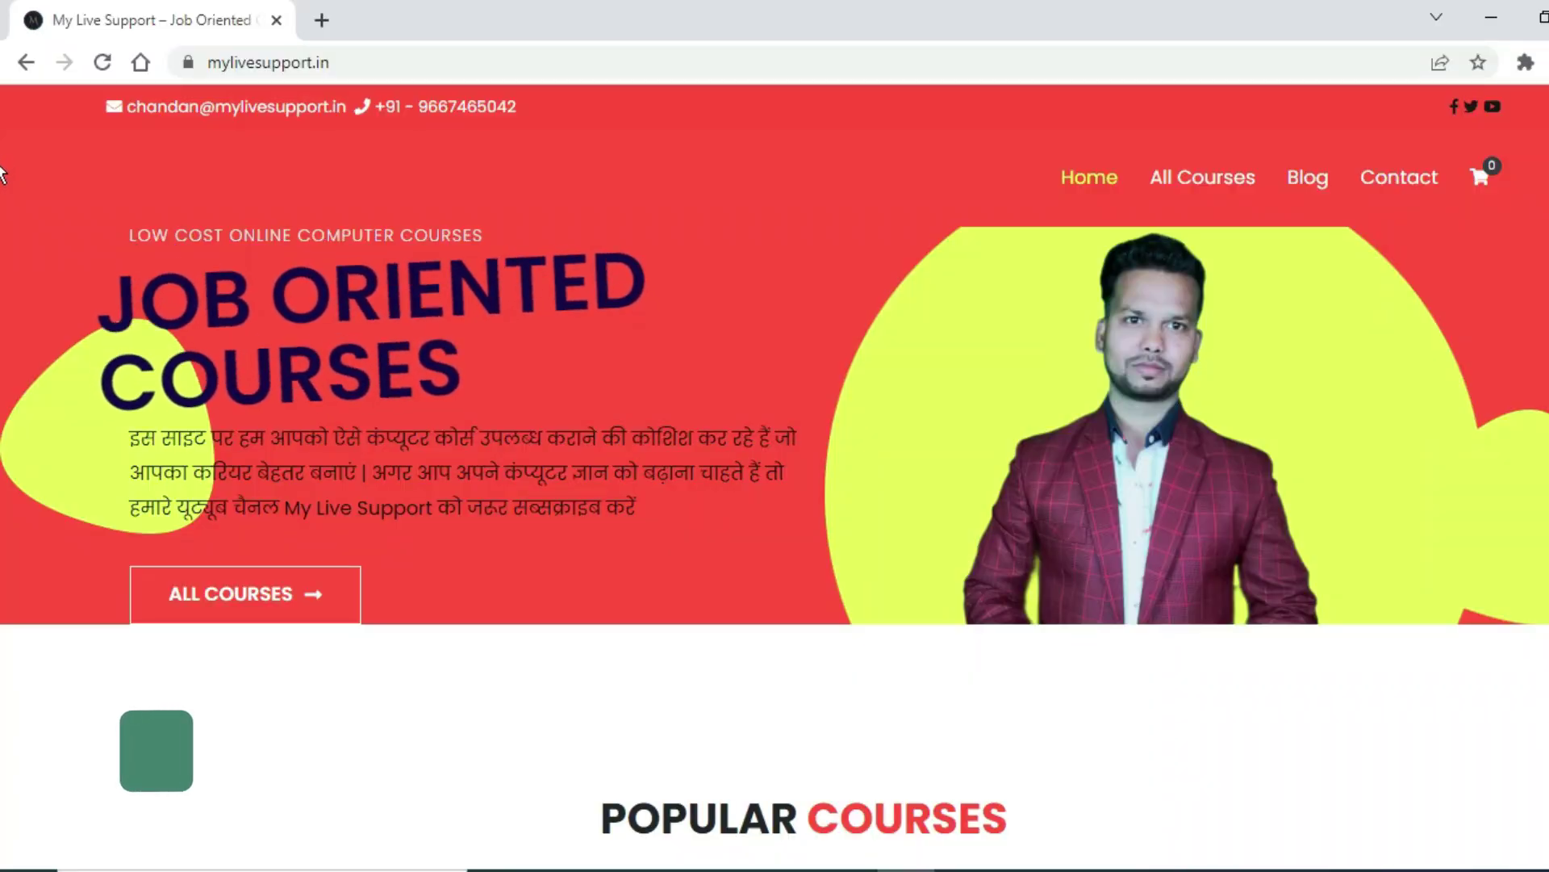
Apply coupon mls30 in the cart, taking ₹270 off the ₹899 combo course.
scroll(0, 154, "down", 2)
scroll(0, 234, "down", 5)
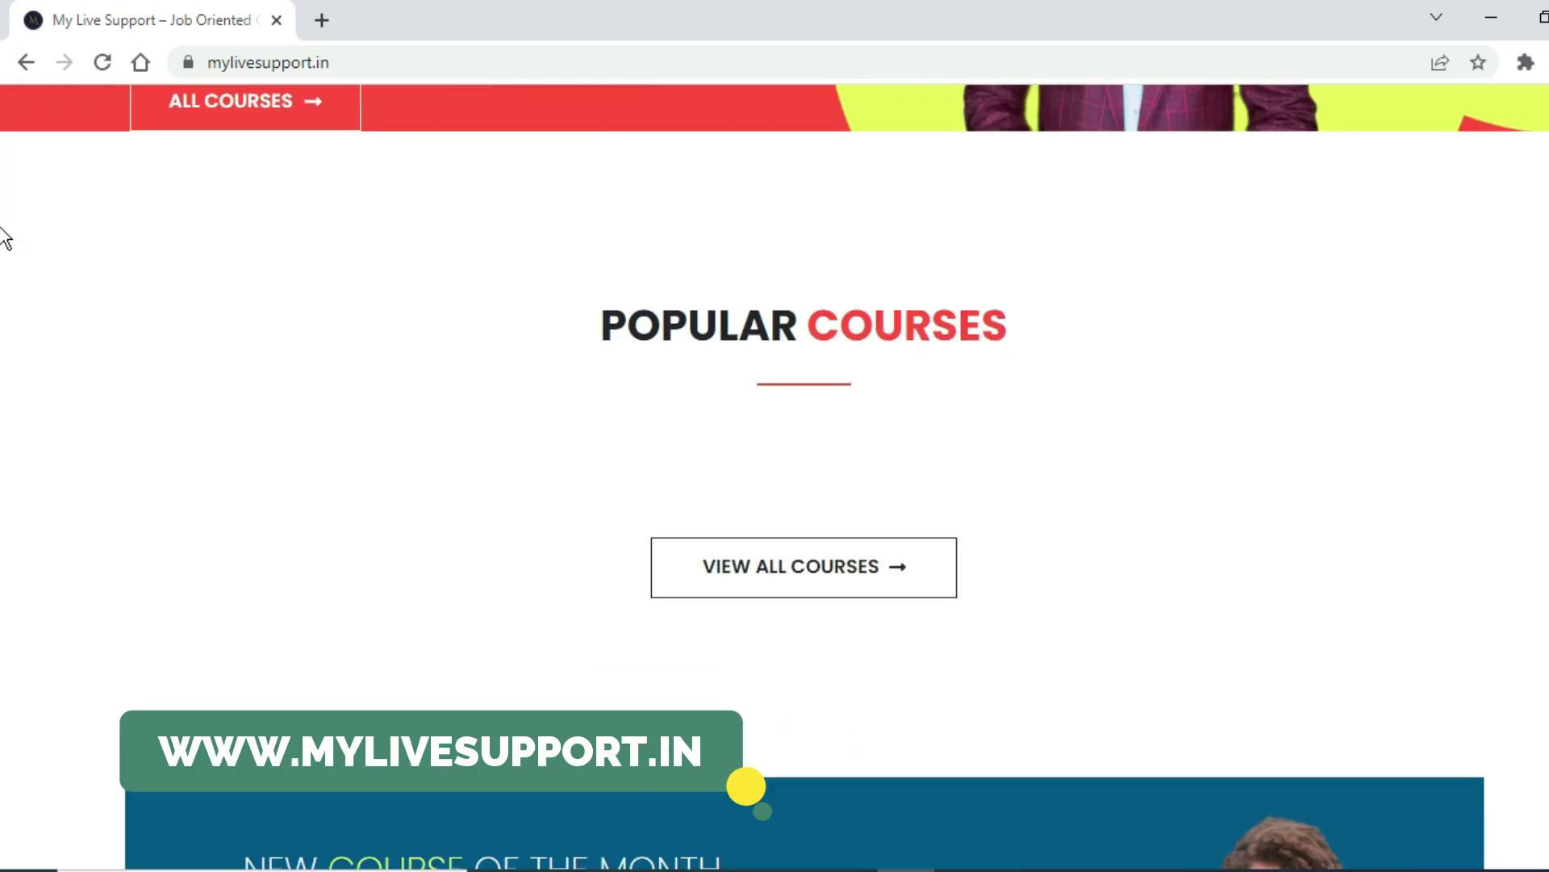
scroll(4, 299, "down", 8)
scroll(4, 298, "down", 7)
scroll(3, 356, "down", 3)
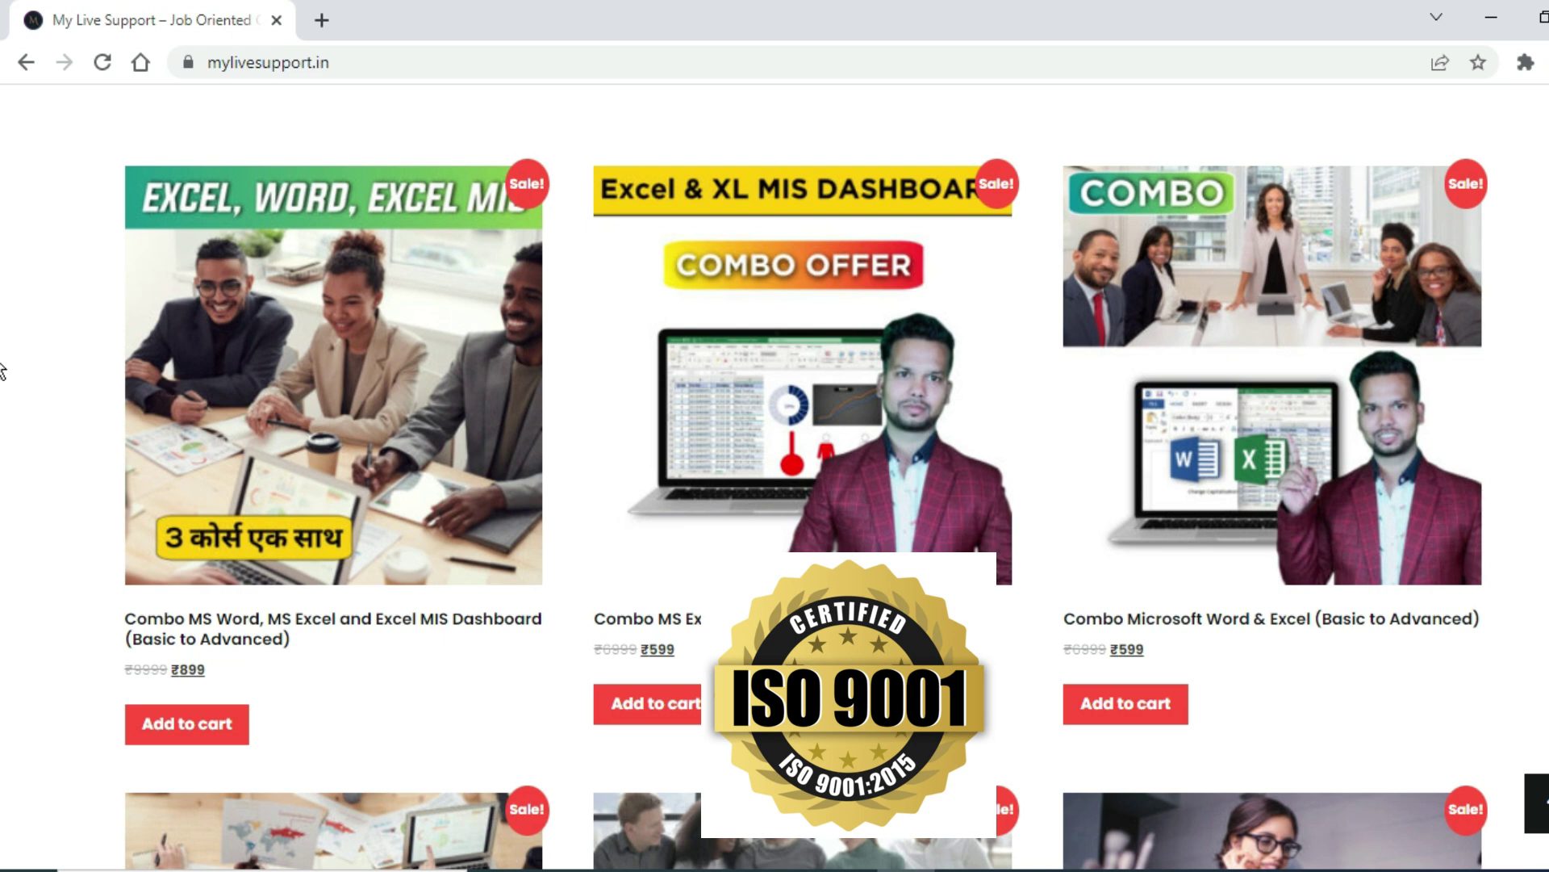
scroll(3, 379, "down", 3)
scroll(4, 427, "down", 4)
scroll(4, 440, "down", 1)
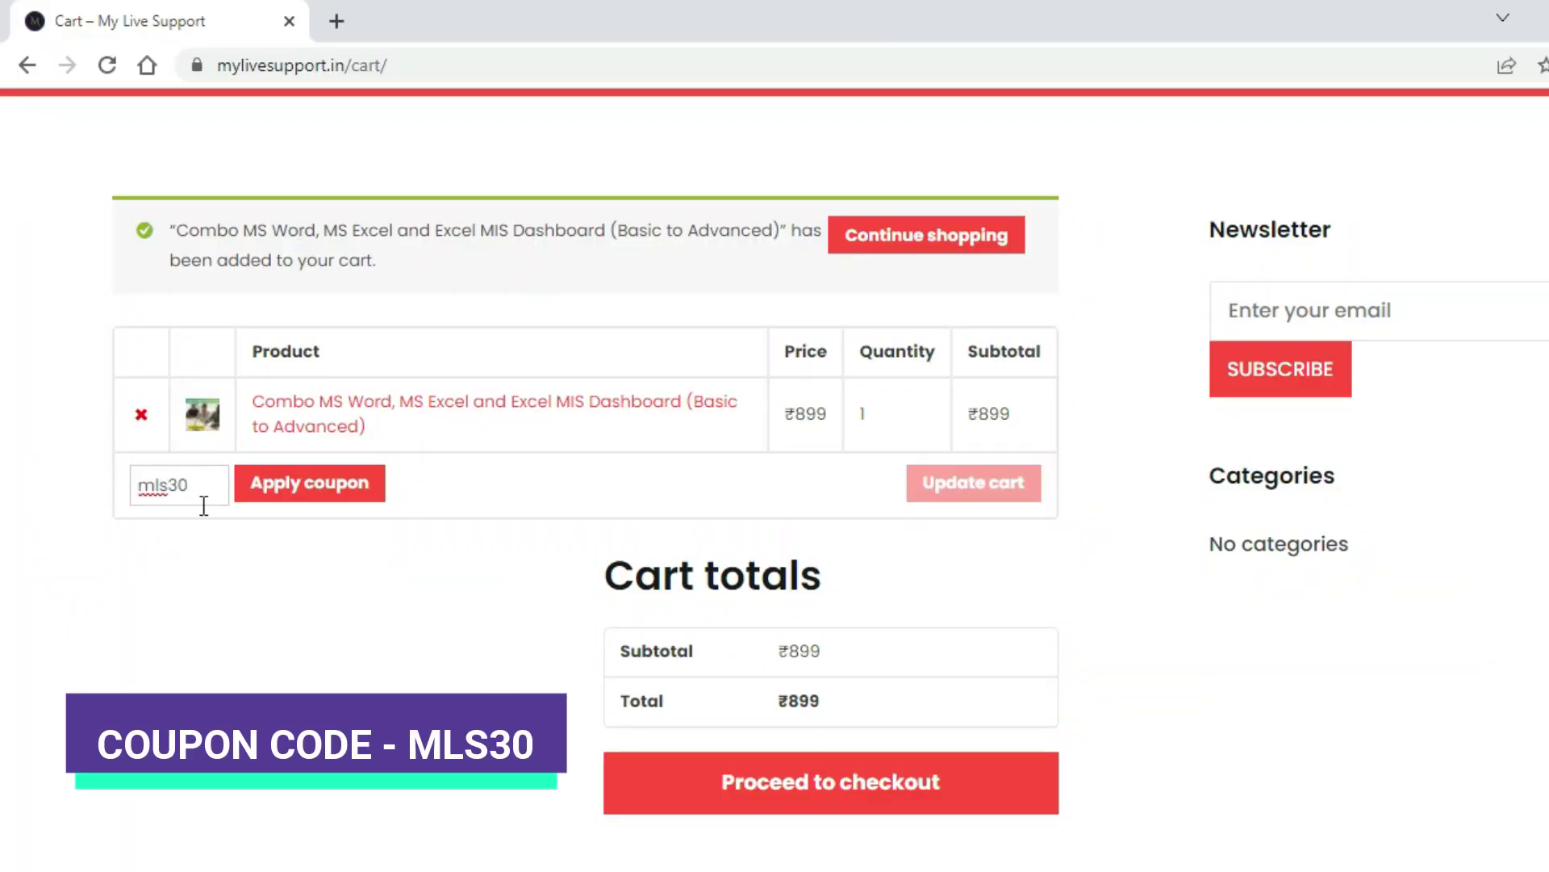
left_click(318, 482)
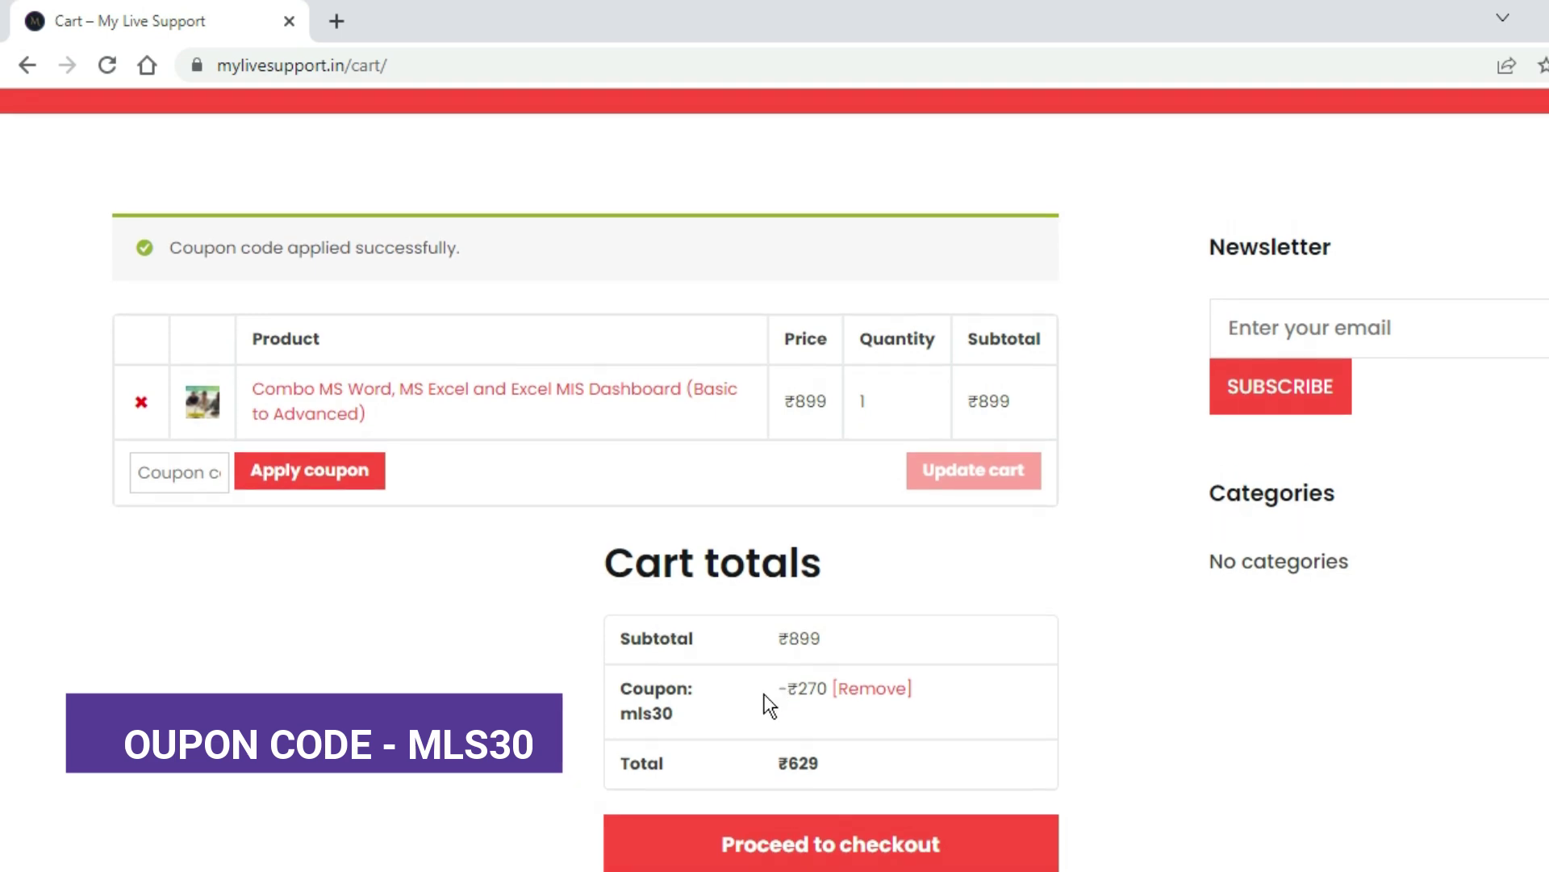
left_click_drag(769, 690, 950, 707)
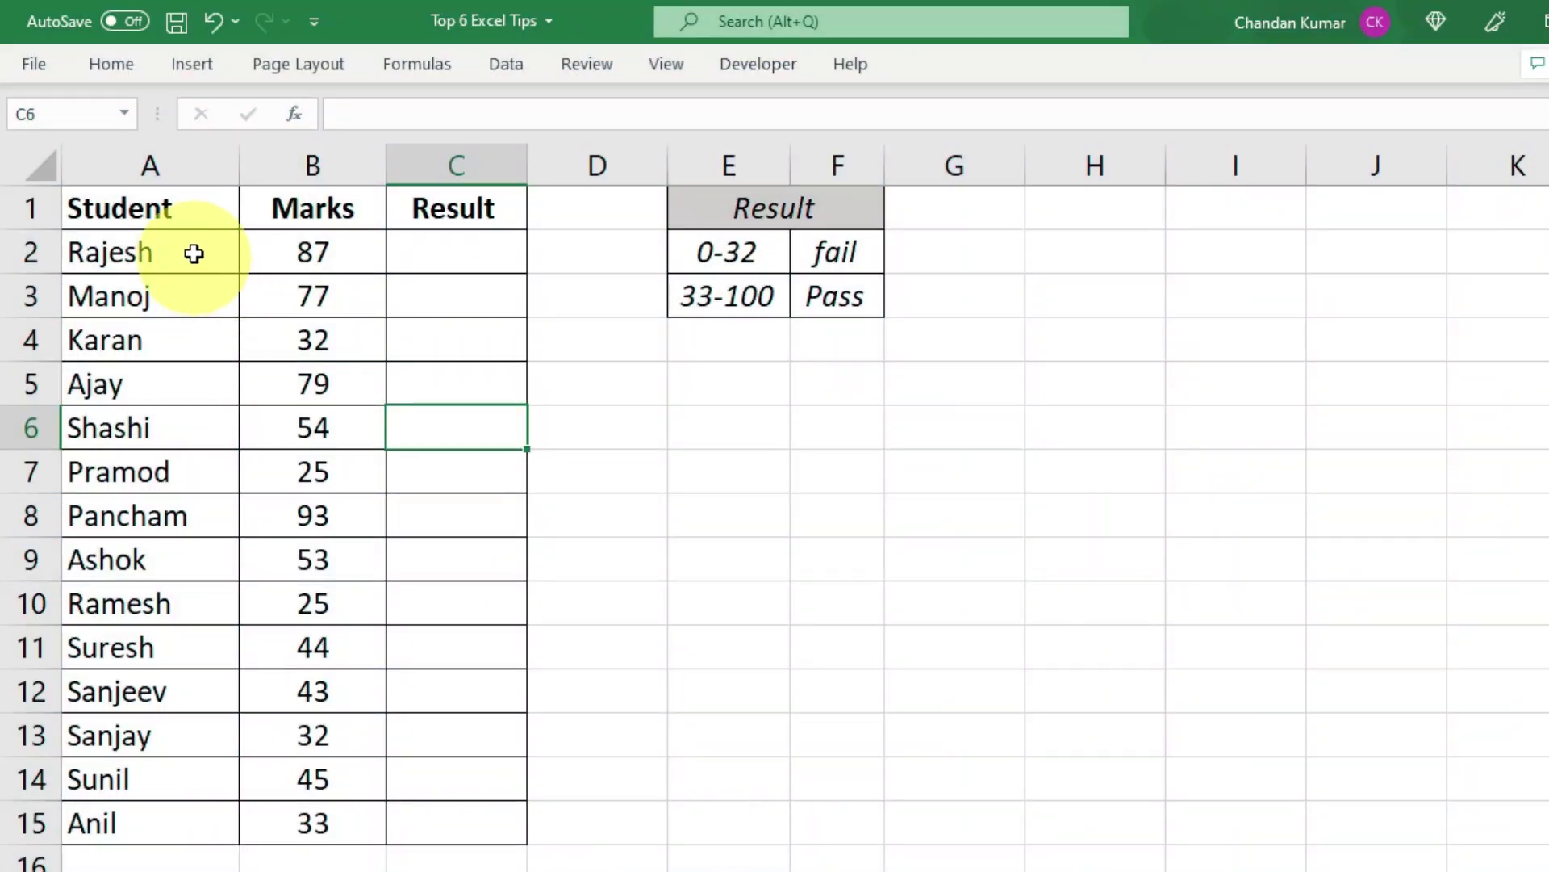
left_click_drag(194, 250, 235, 774)
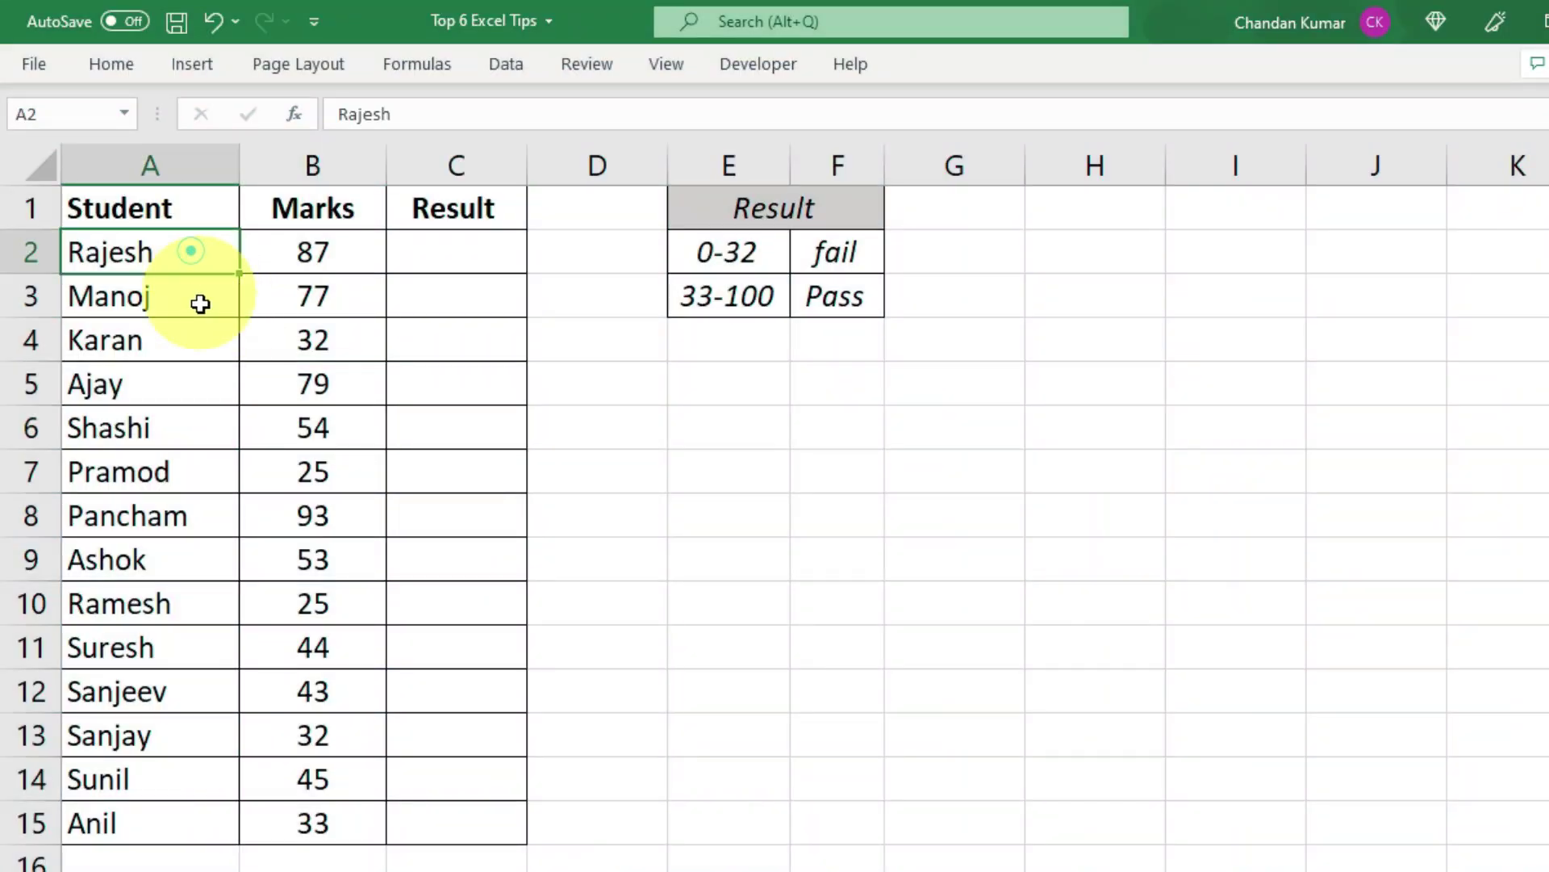
left_click_drag(346, 235, 345, 778)
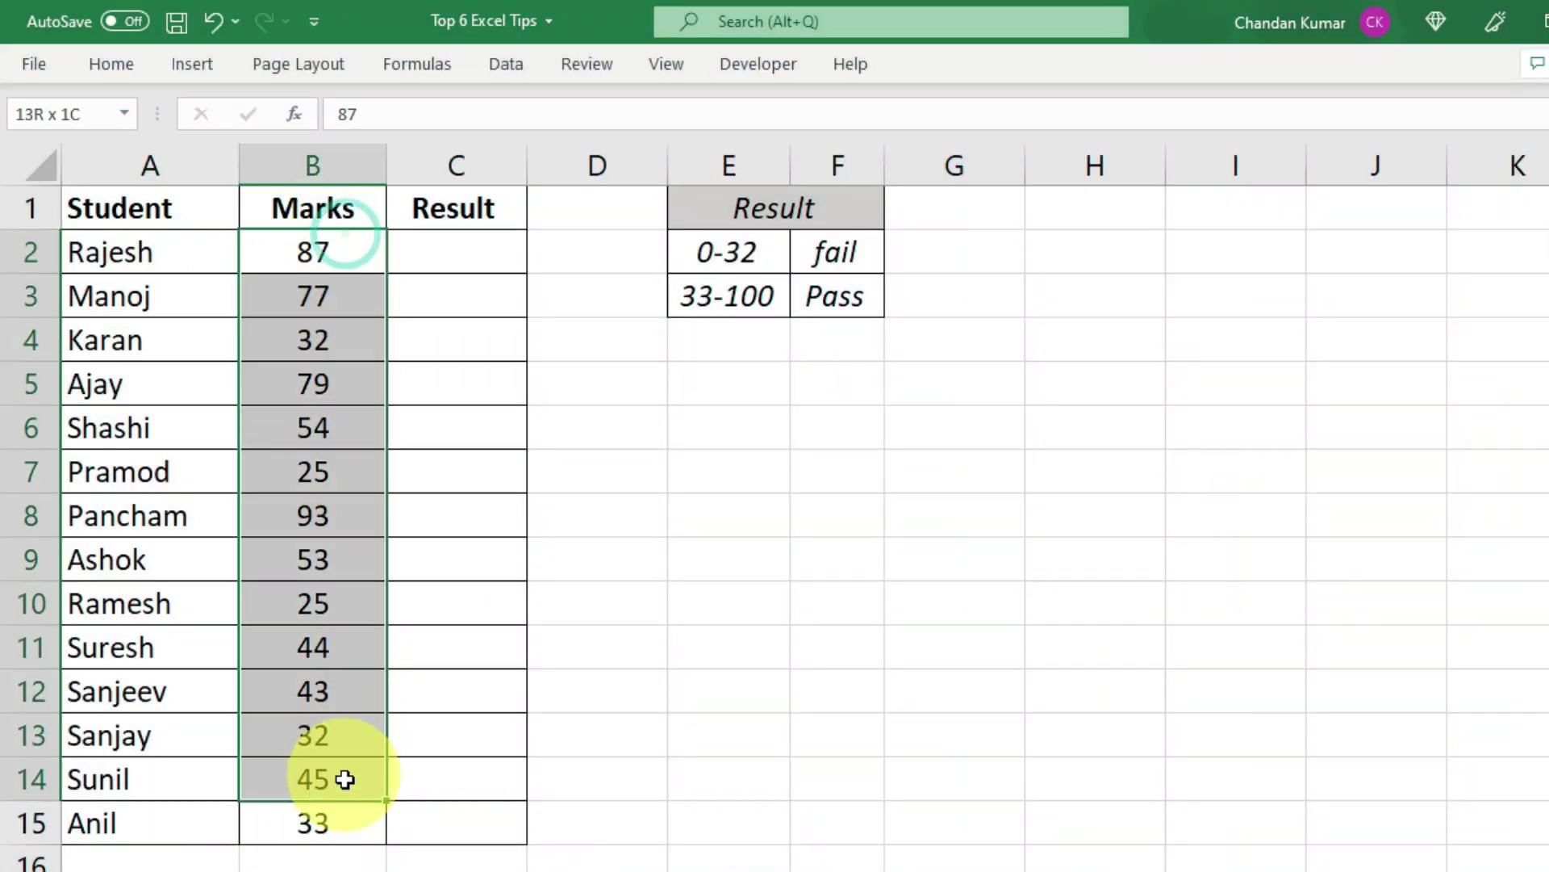
left_click(428, 480)
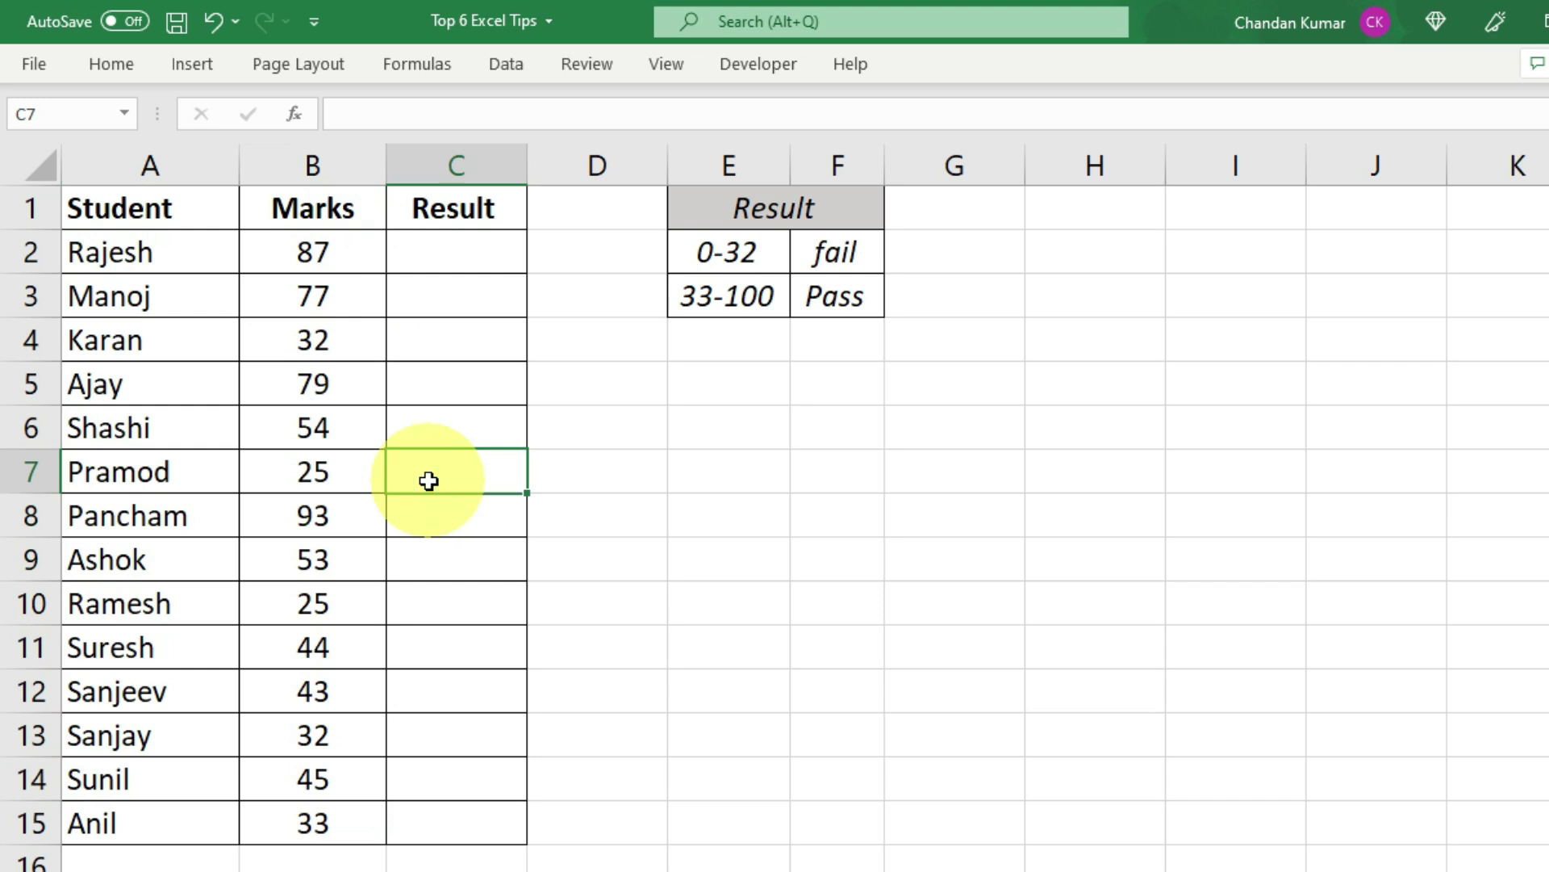
left_click(739, 255)
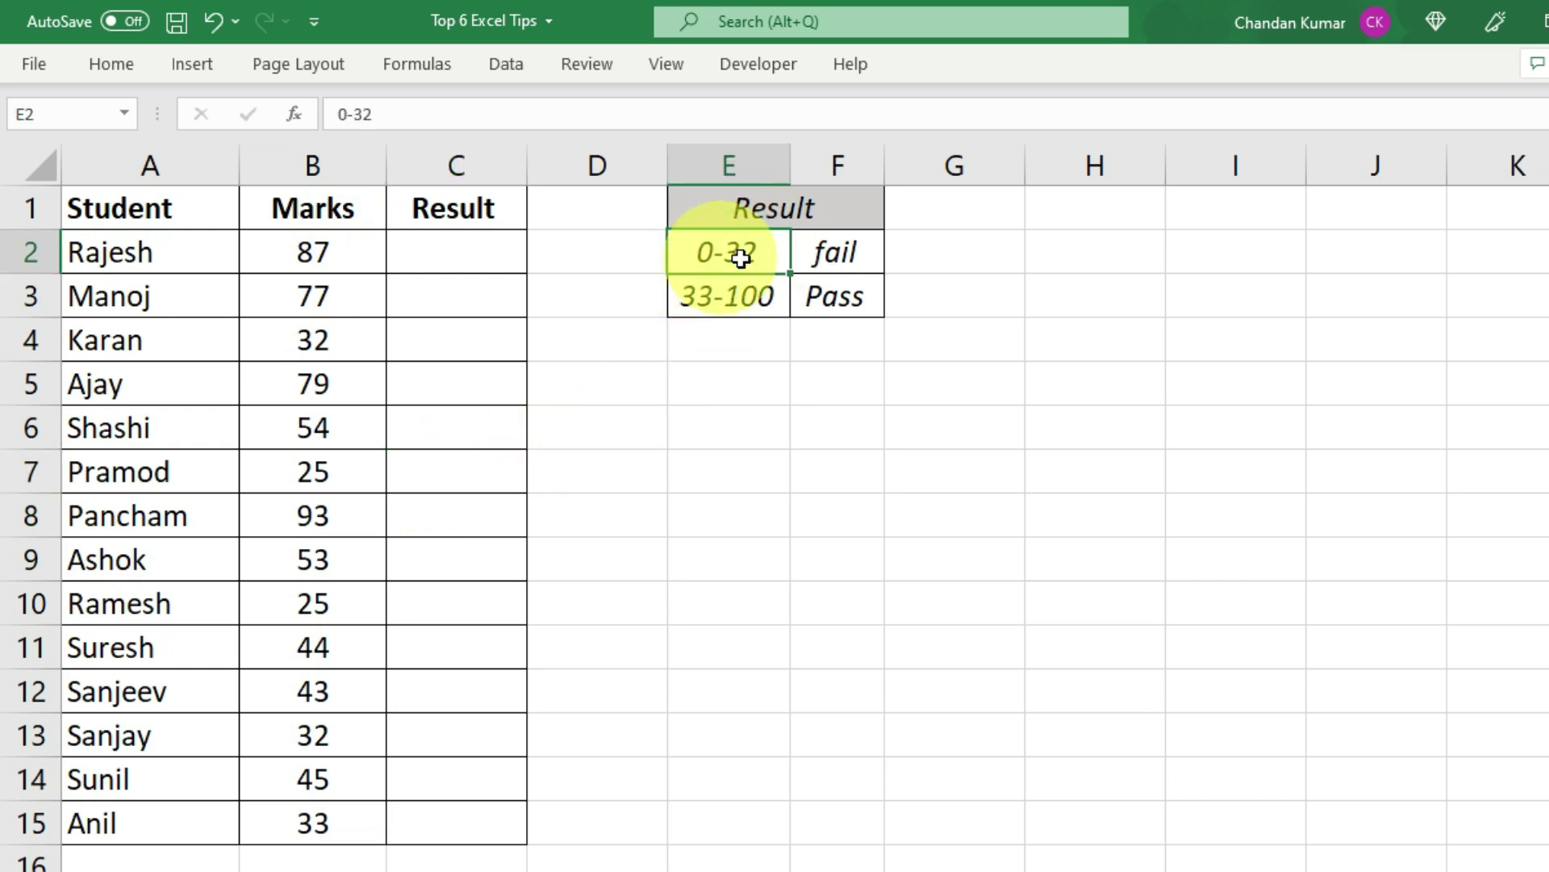
left_click(853, 266)
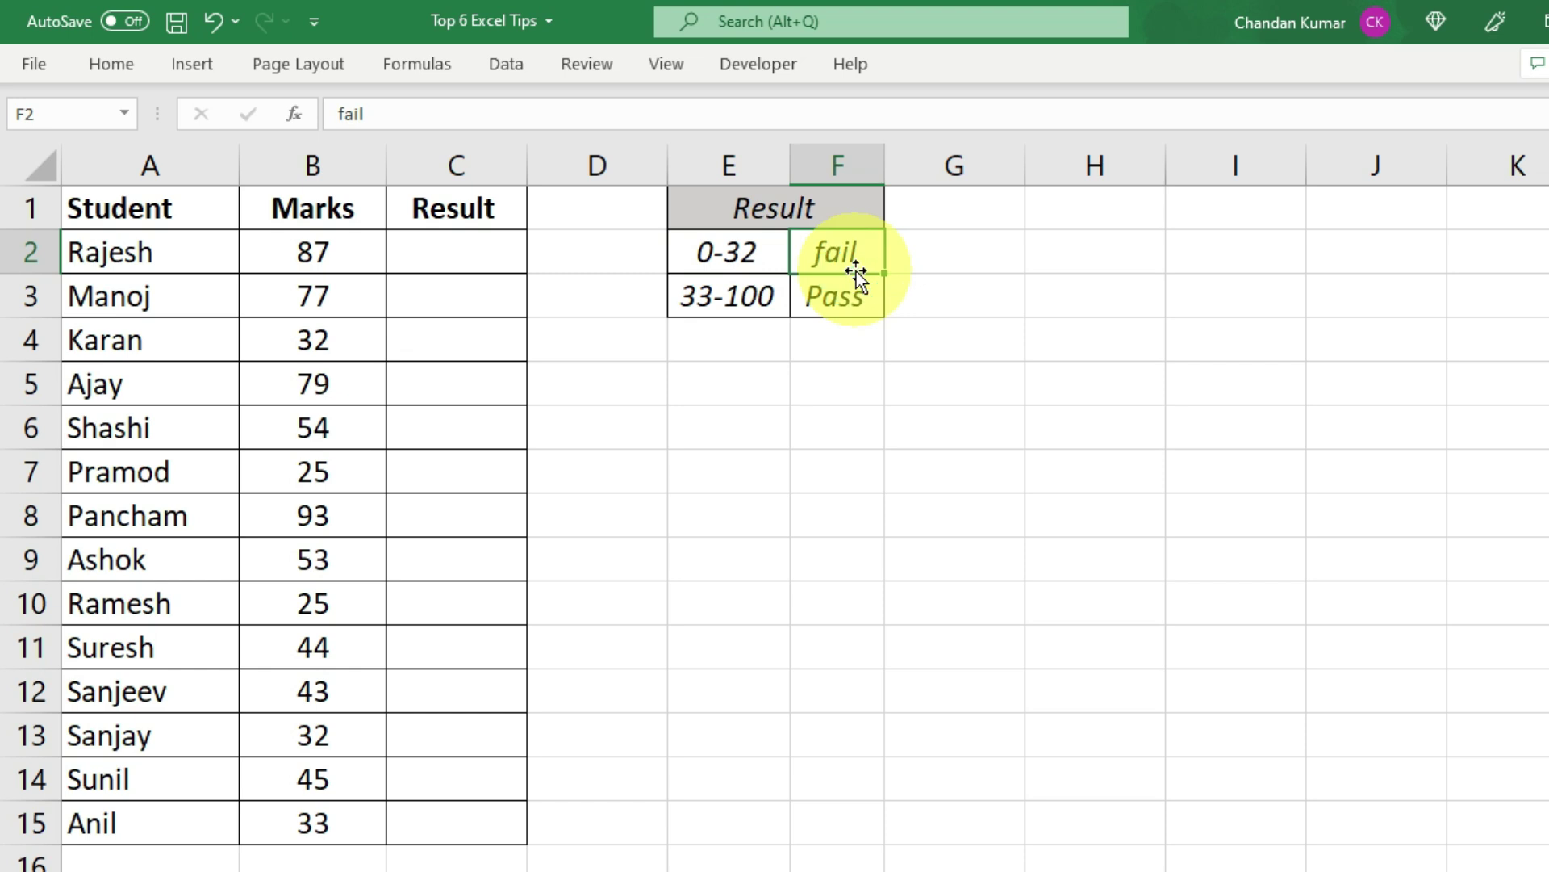
left_click(693, 305)
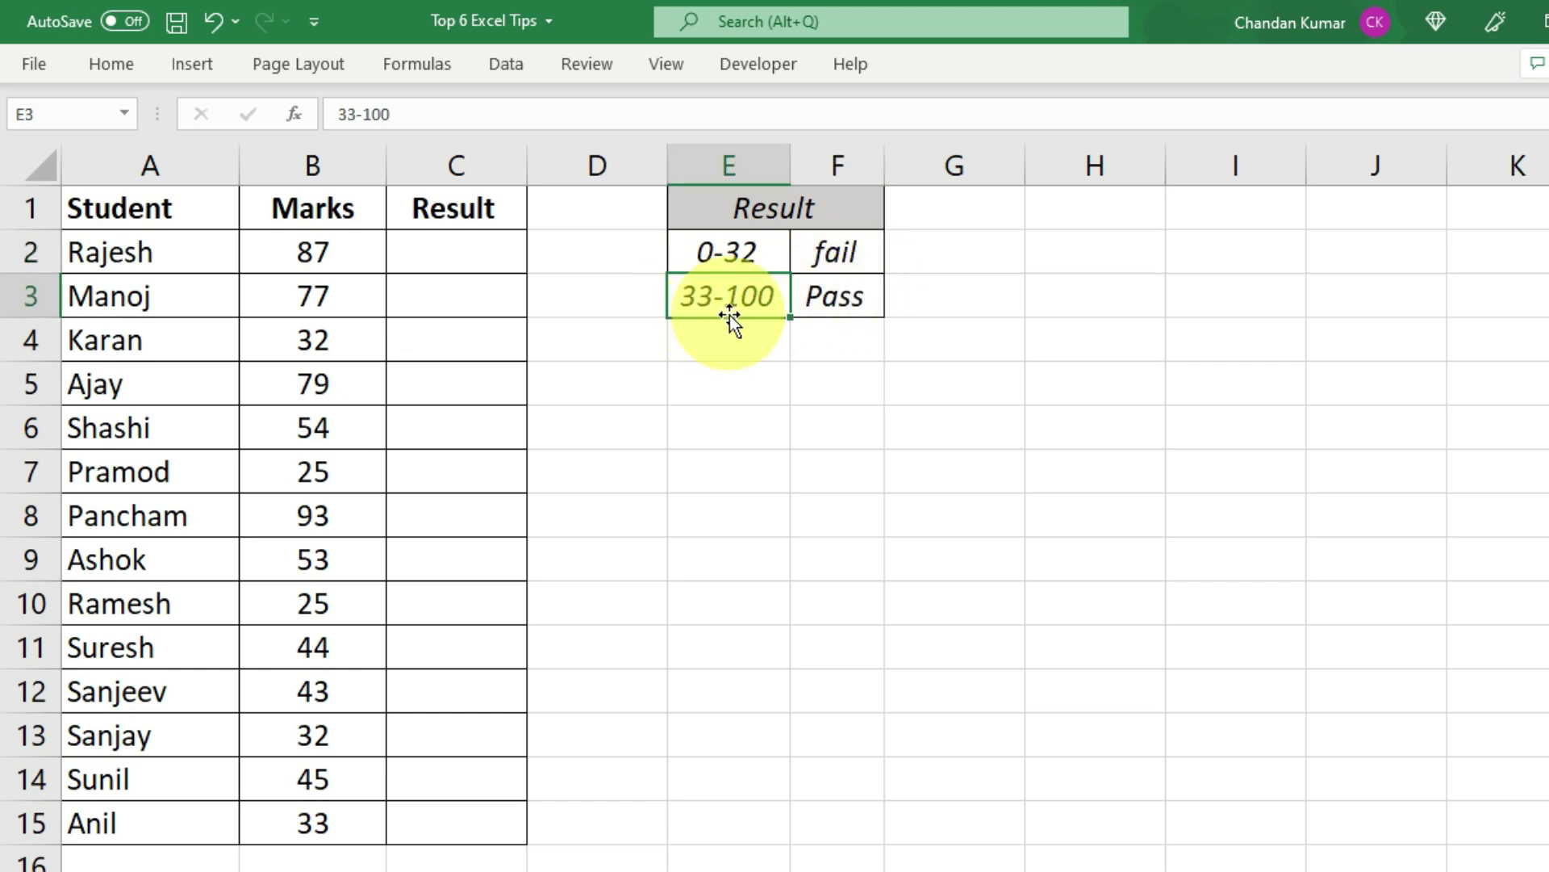
left_click(857, 303)
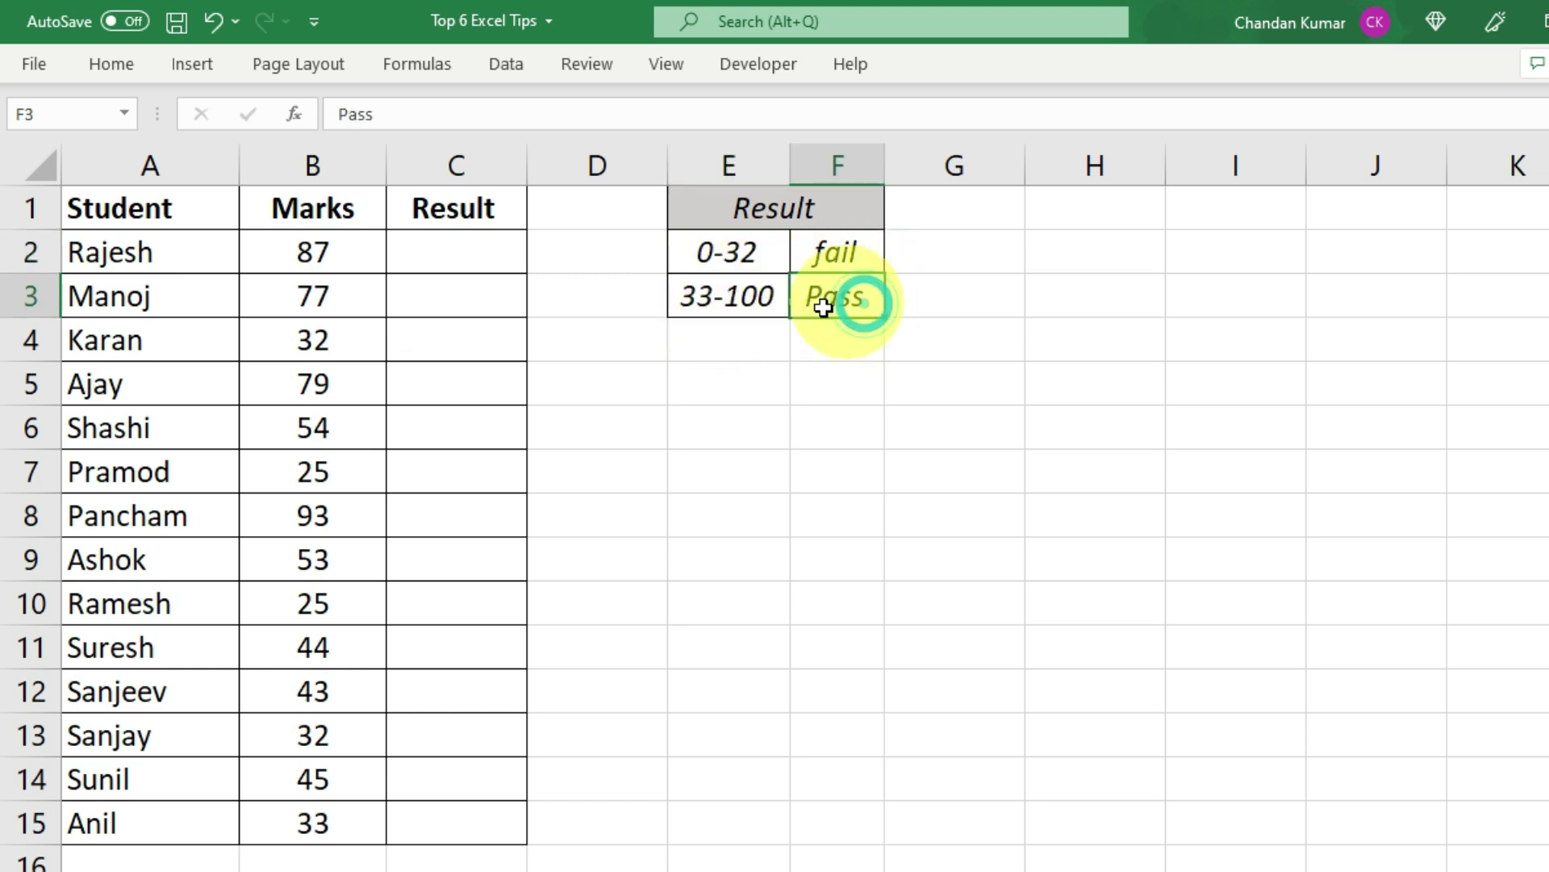
left_click(483, 281)
left_click(498, 242)
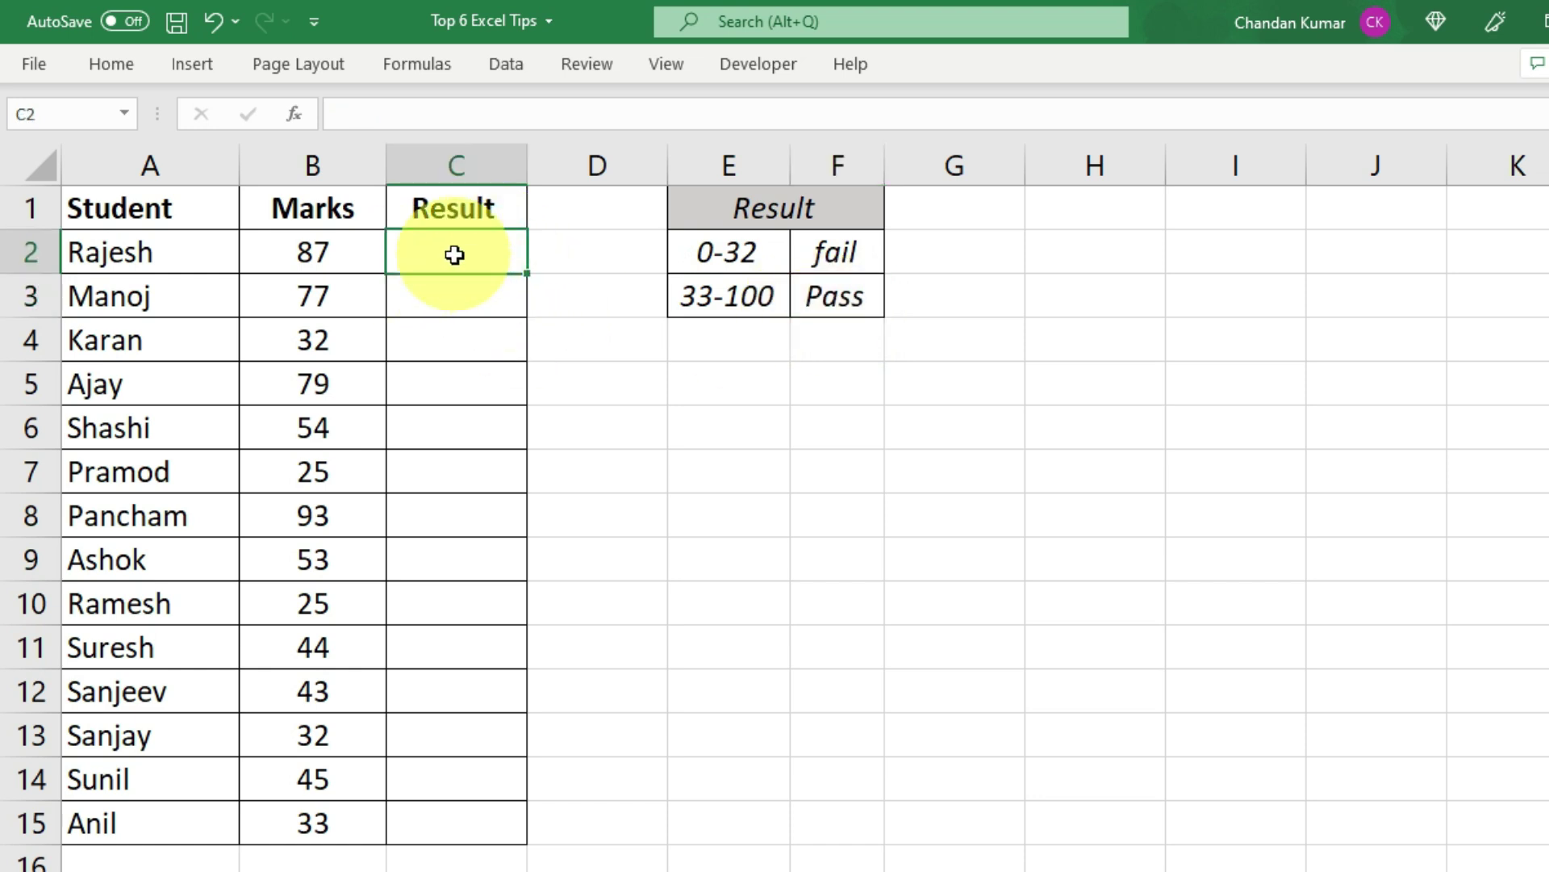
left_click(437, 258)
type("=")
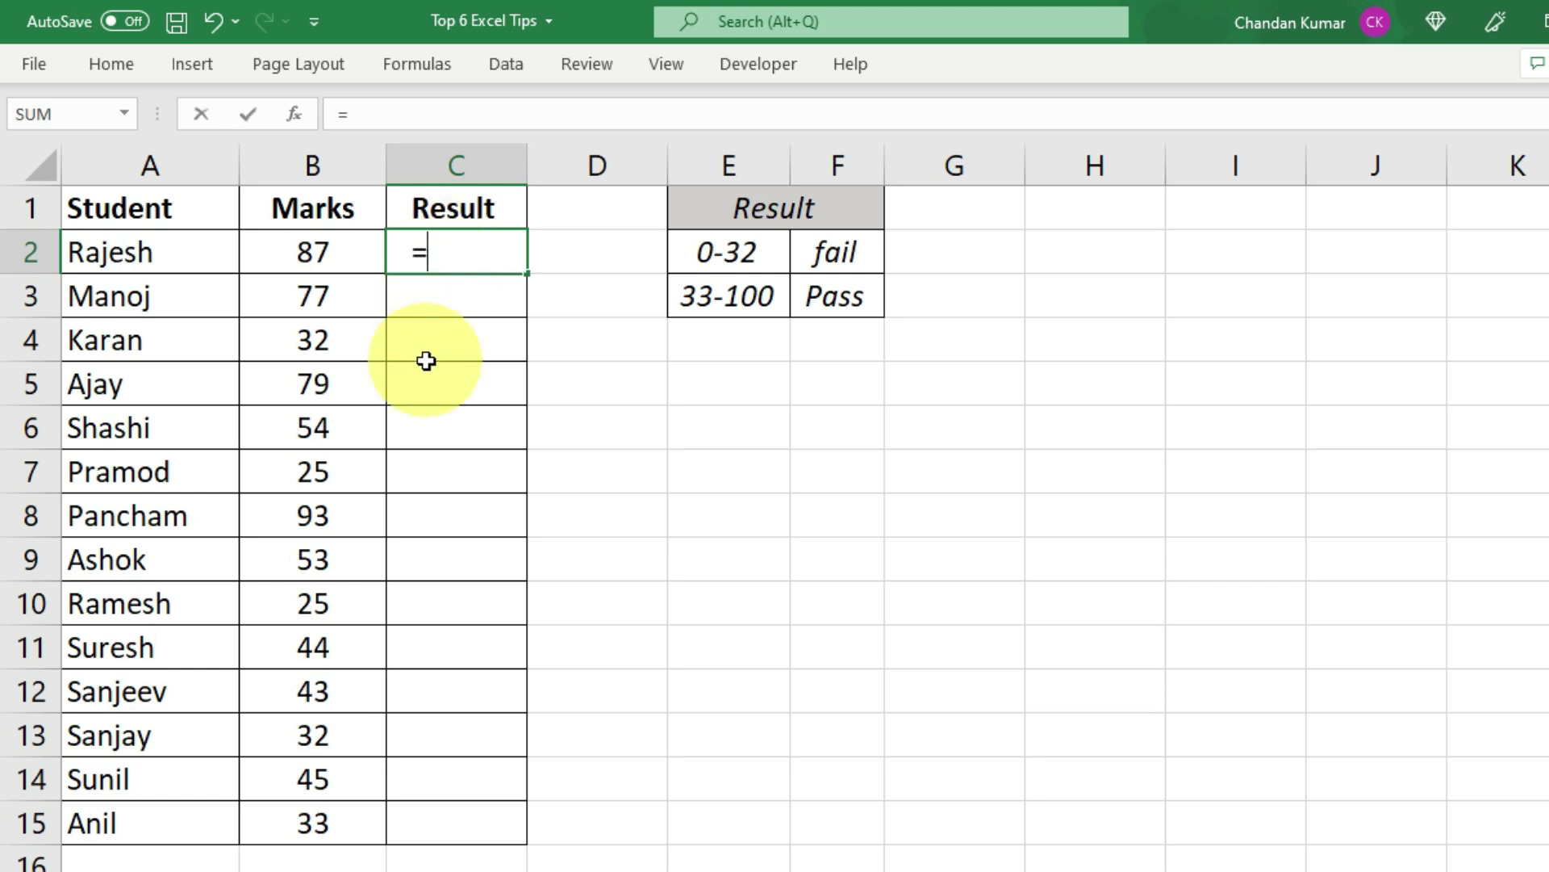
Type the IF opening in C2 so it reads =if(B2>=33, with B2 referenced.
type("if")
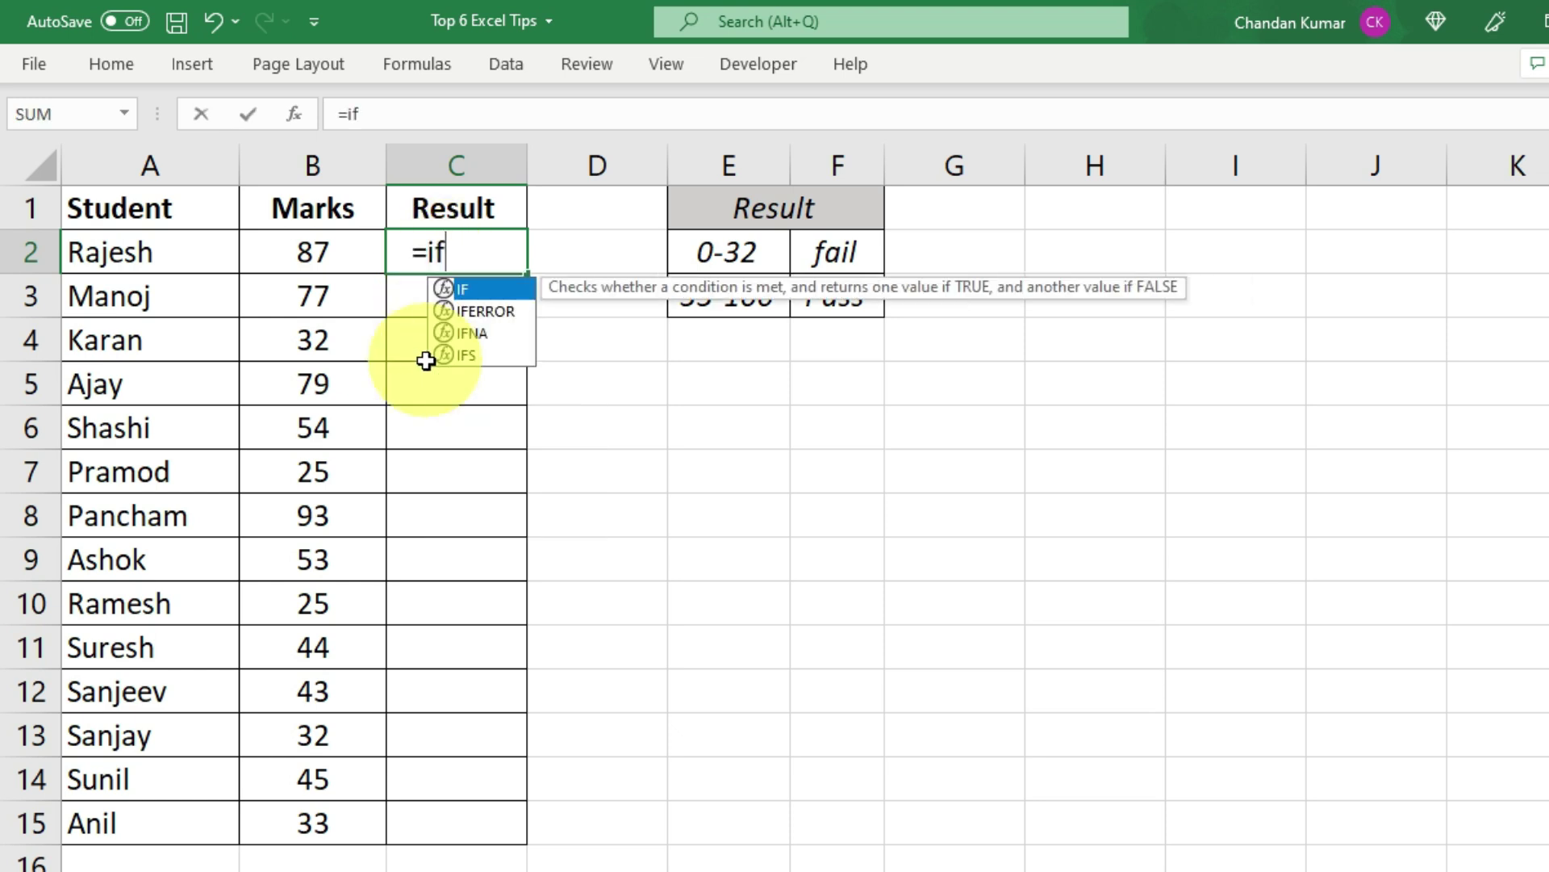
type("(")
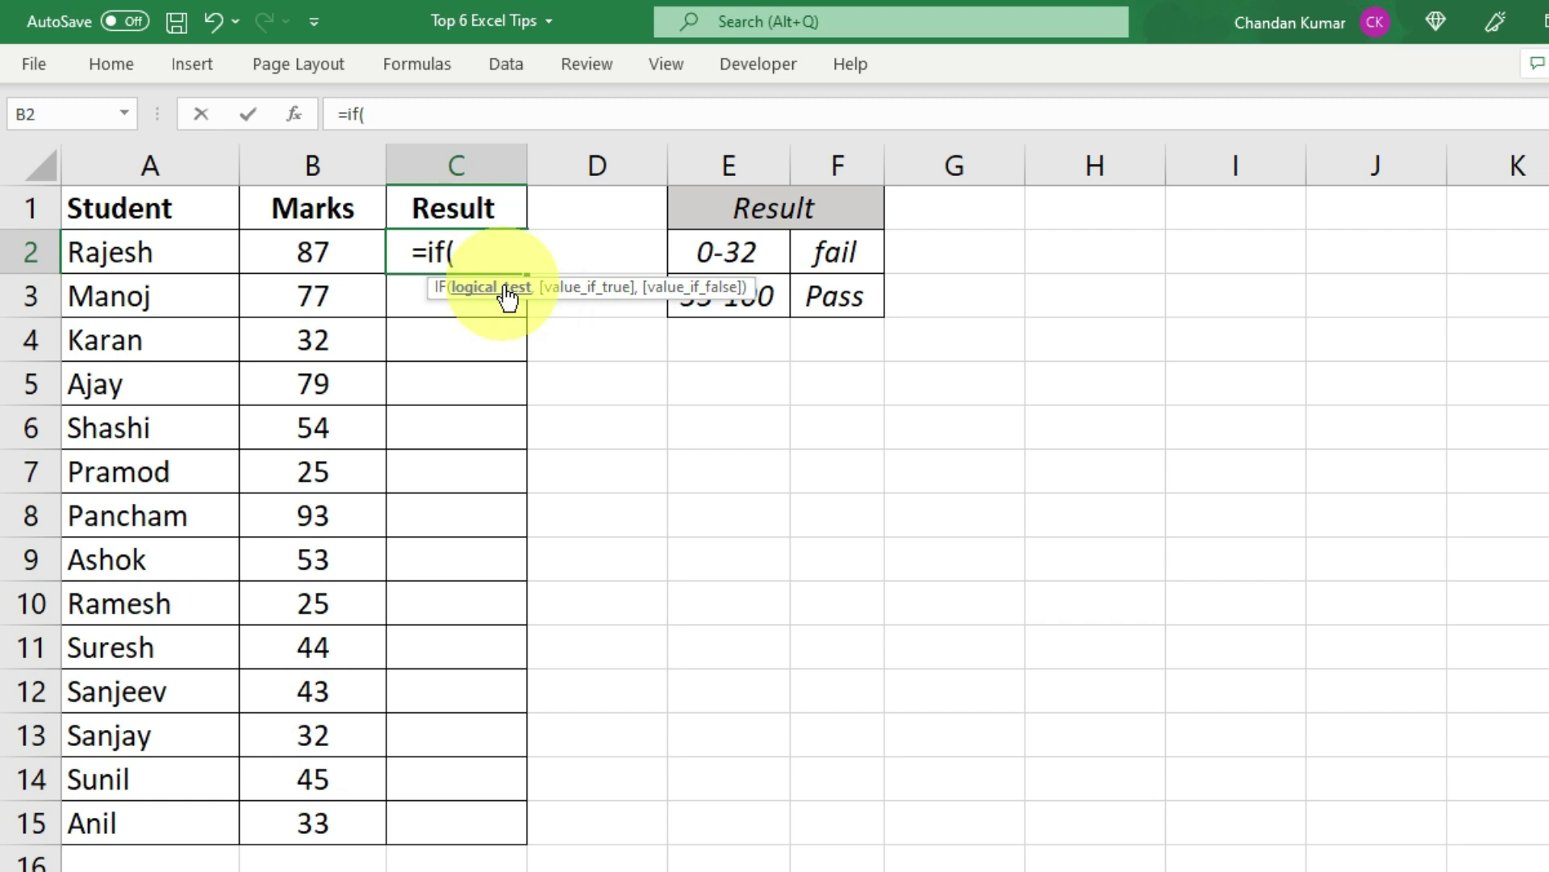
left_click(344, 263)
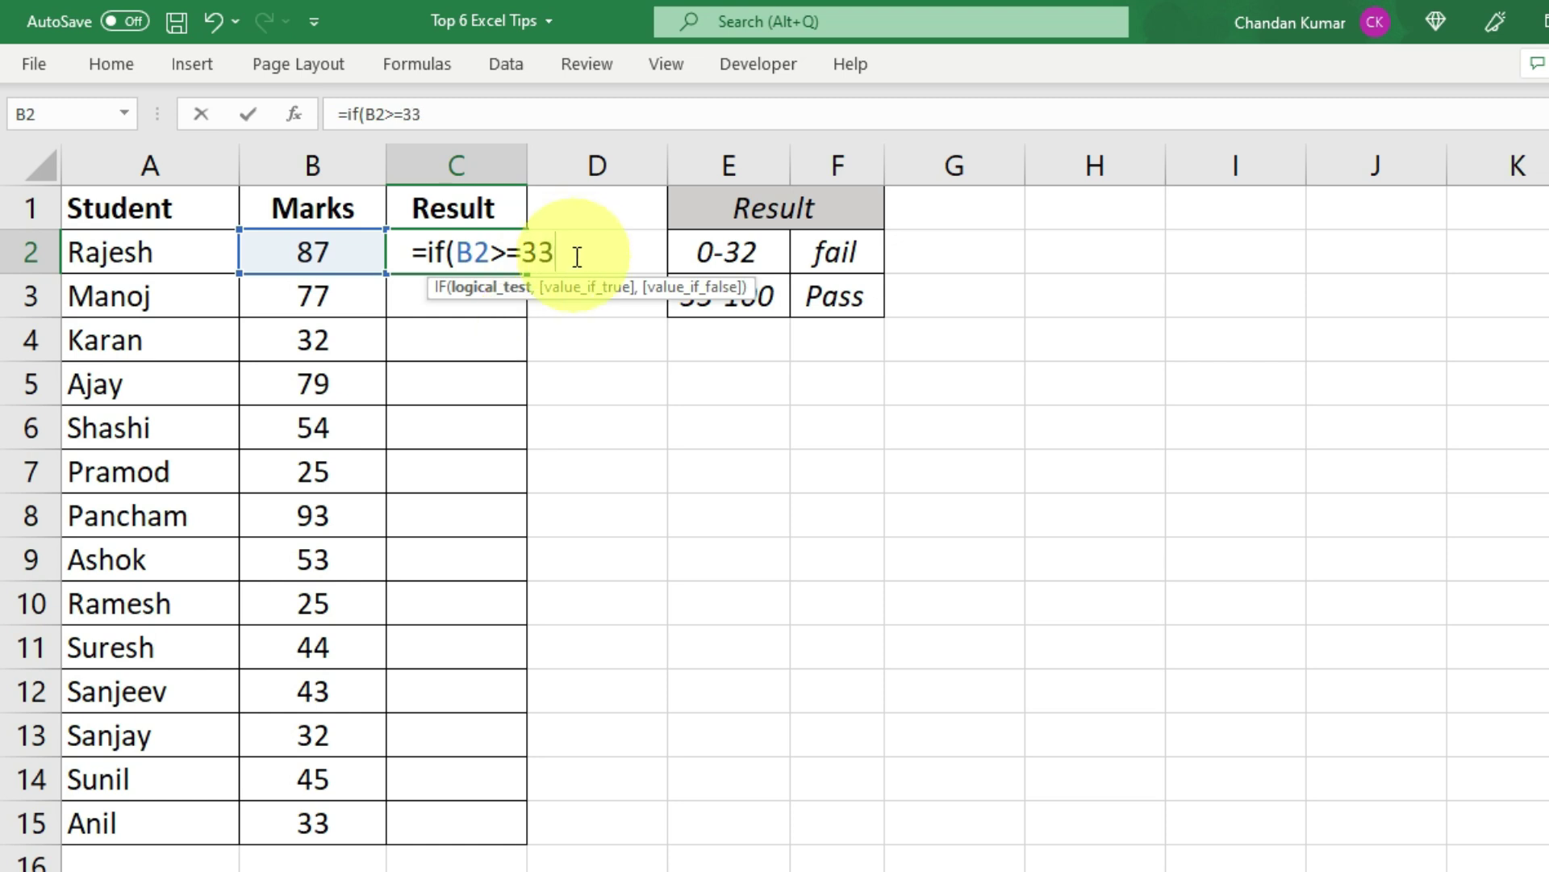
type(",")
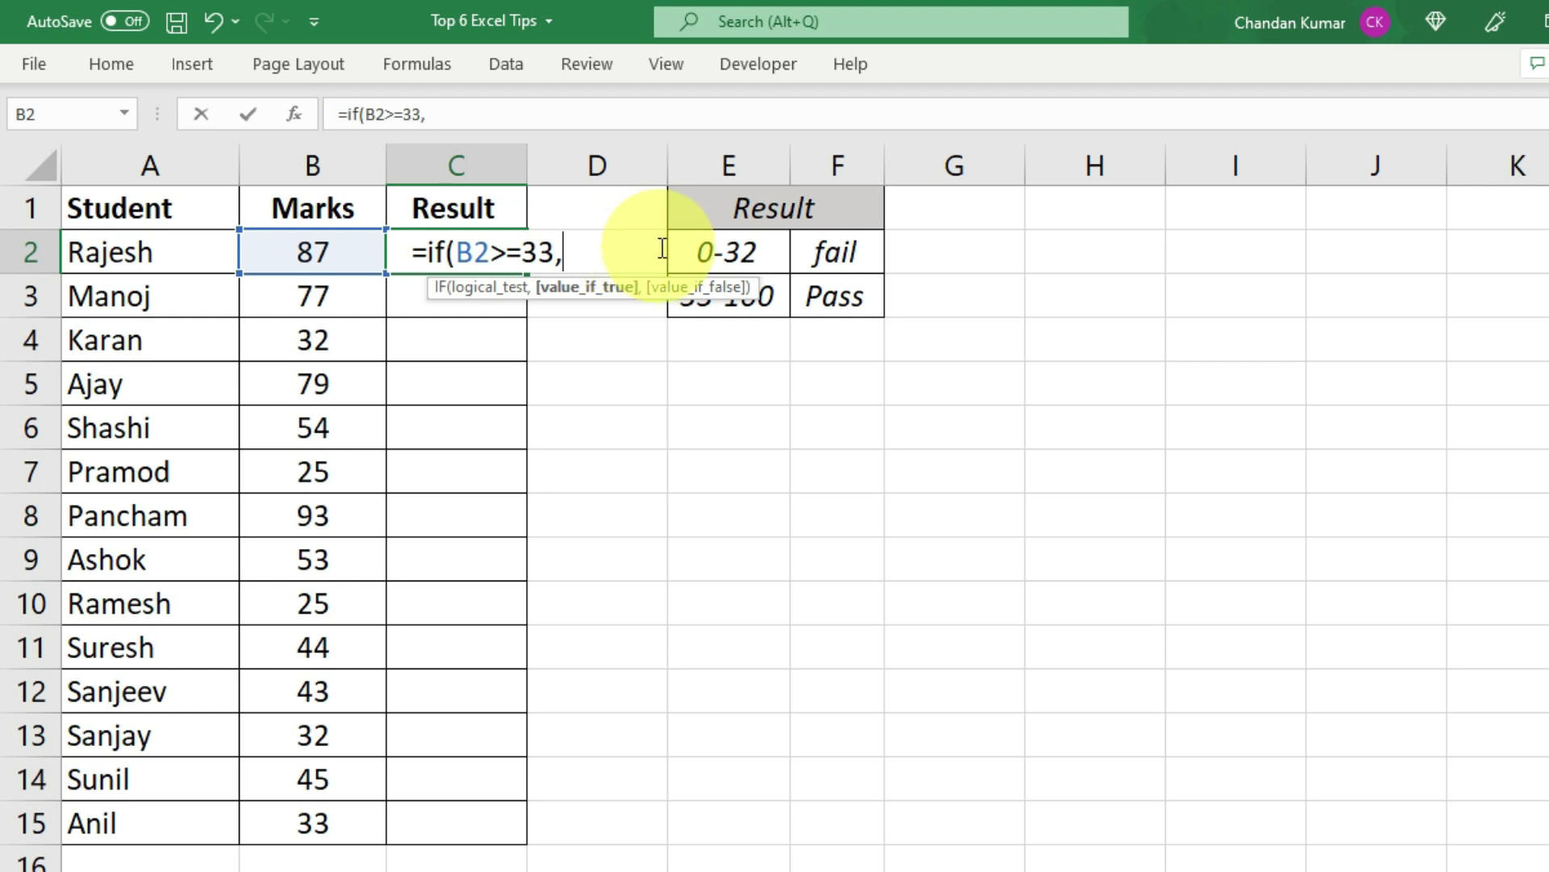
Finish and commit =if(B2>=33,"Pass","fail"), which returns Pass for the mark 87.
type("\"Pass")
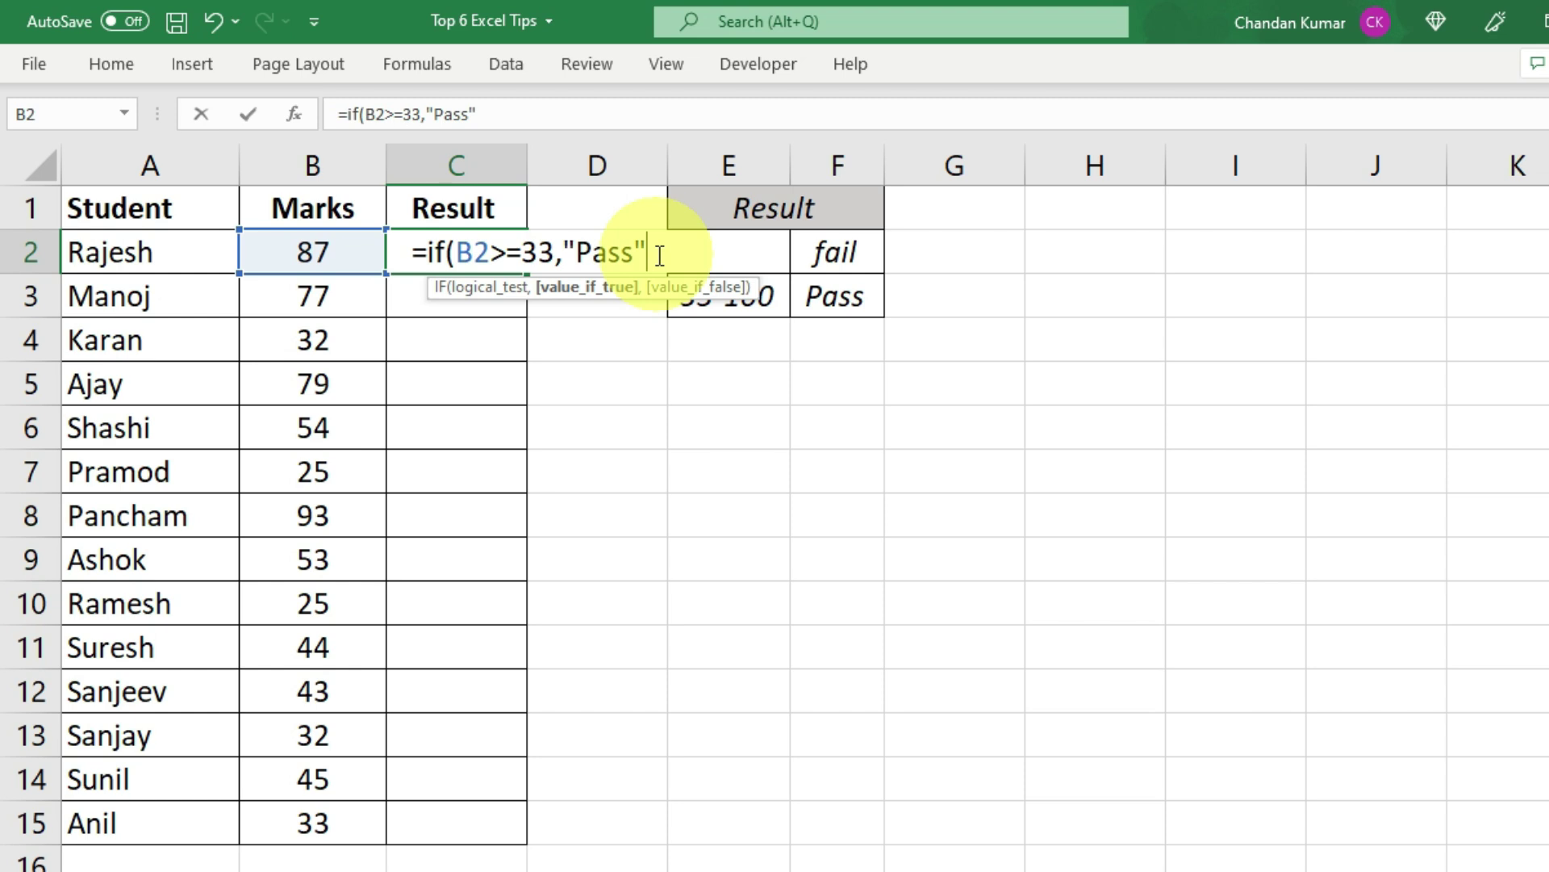
type(",\"fail")
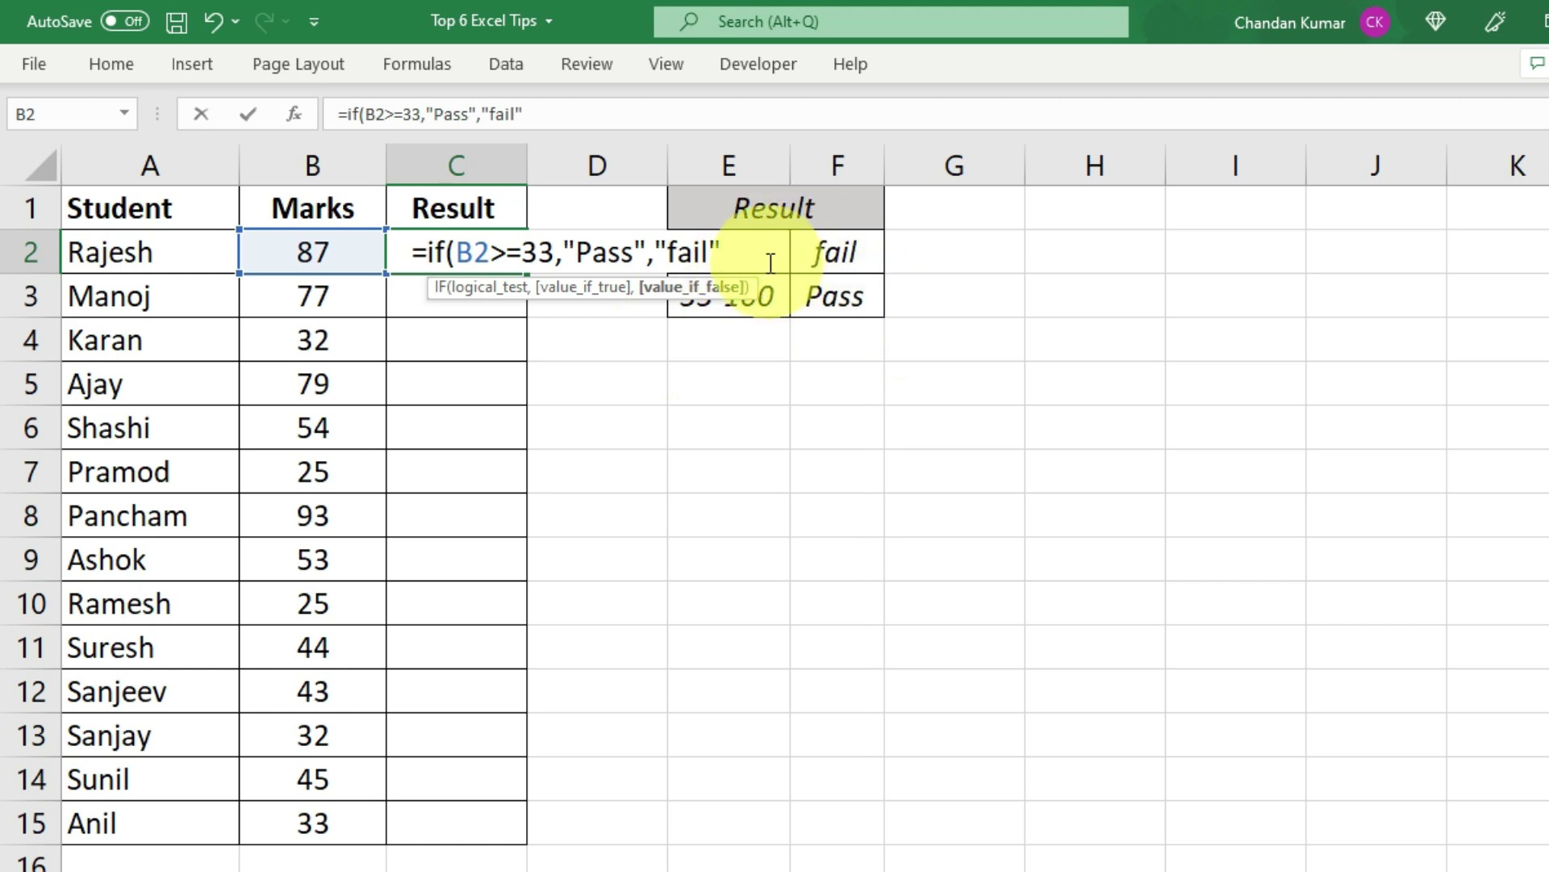
type(")")
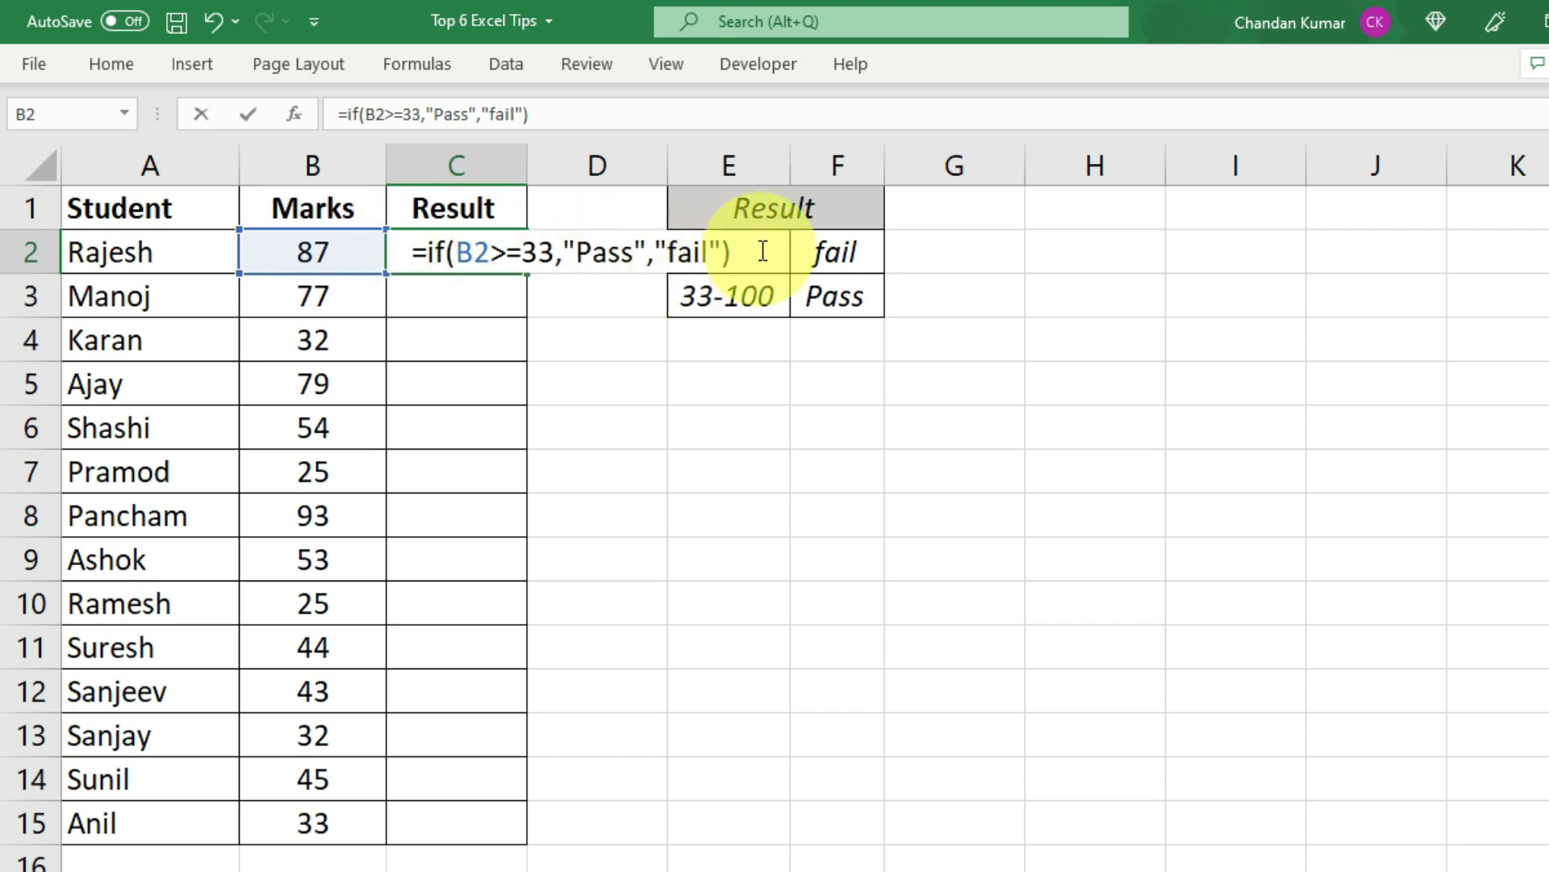
key("Return")
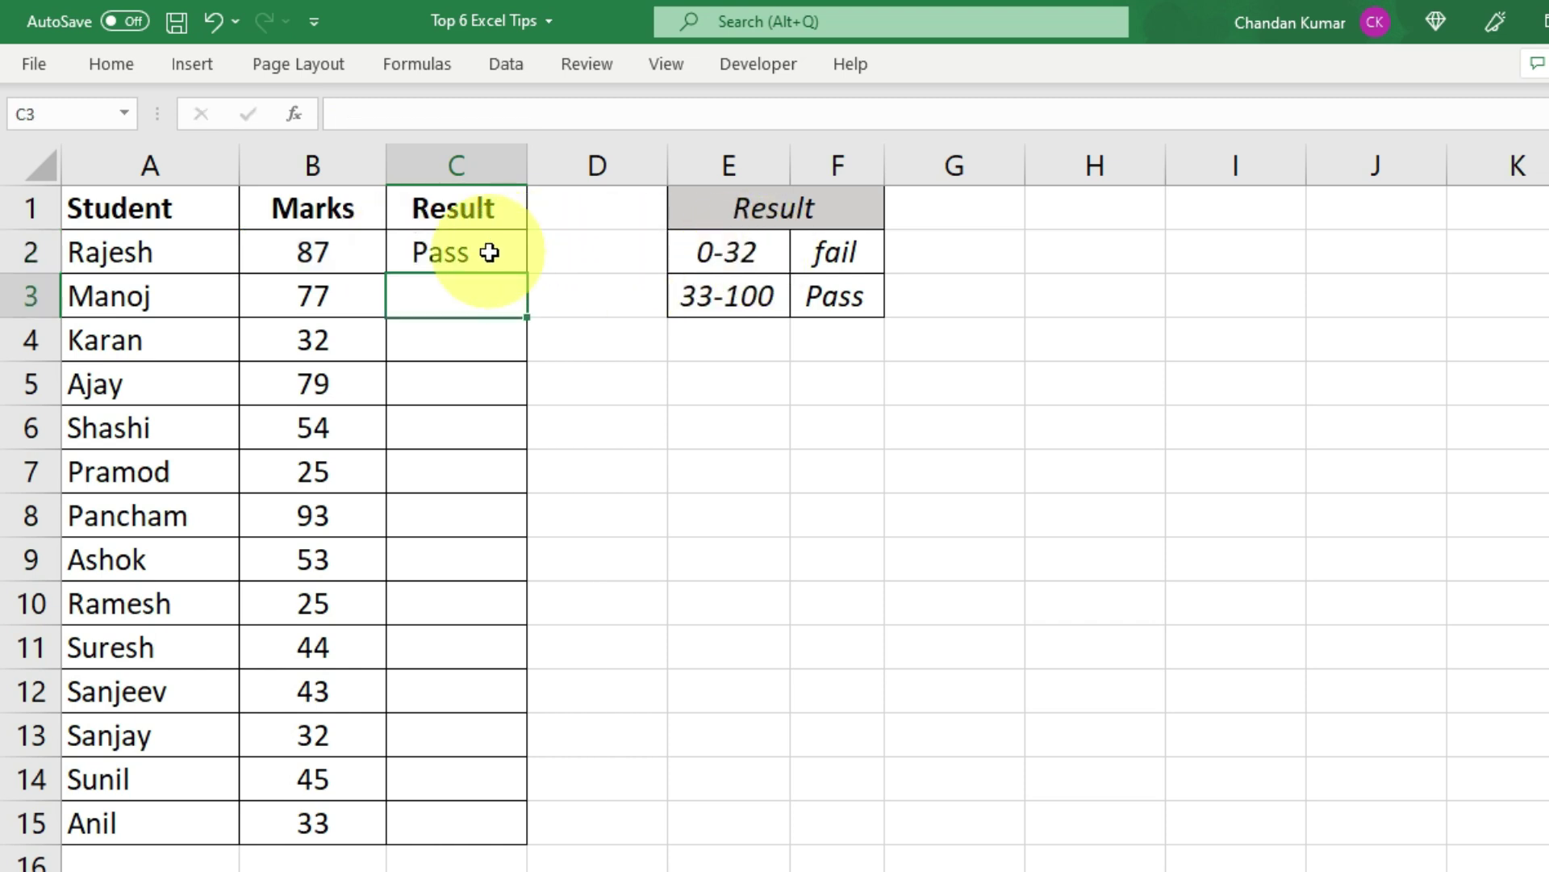
Fill the IF formula down to C15 and check results, e.g. fail for mark 32.
left_click(490, 251)
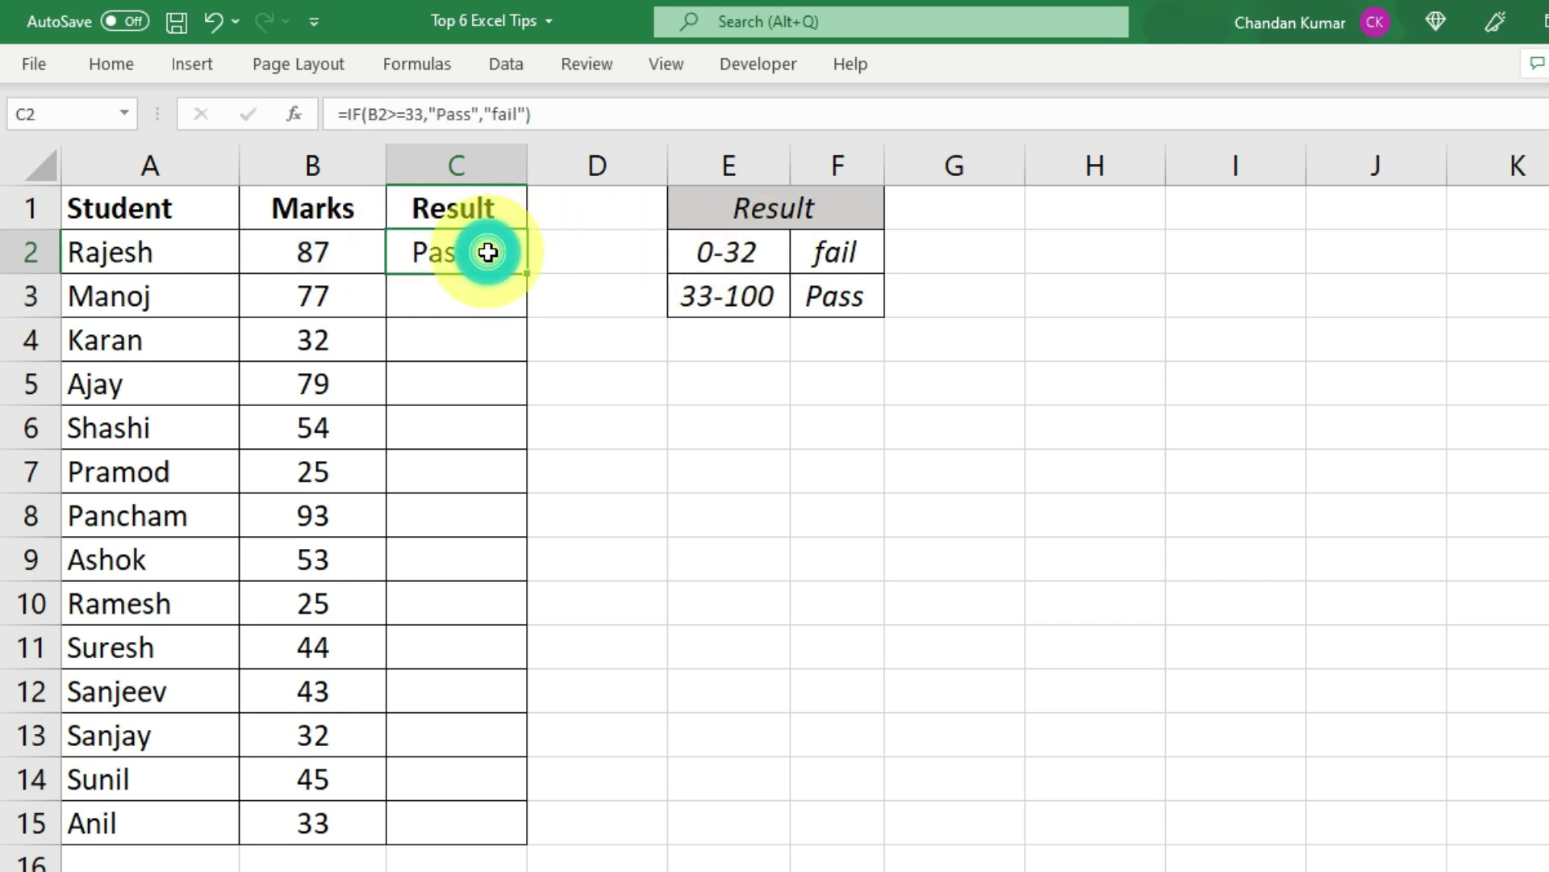
double_click(531, 272)
left_click_drag(467, 295, 484, 819)
left_click(474, 650)
left_click(468, 601)
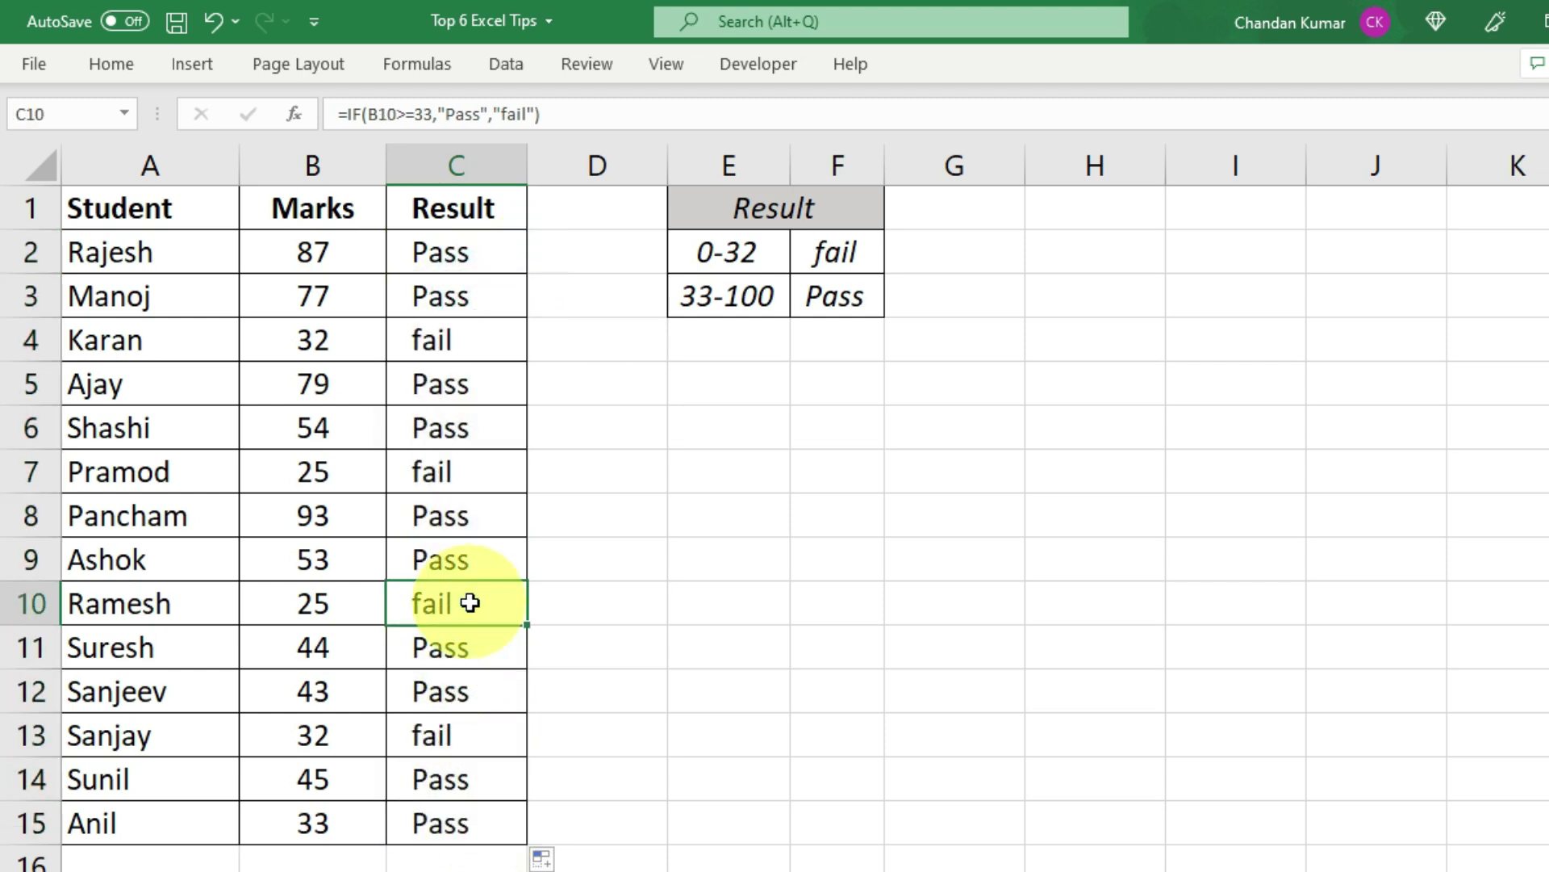
left_click(306, 734)
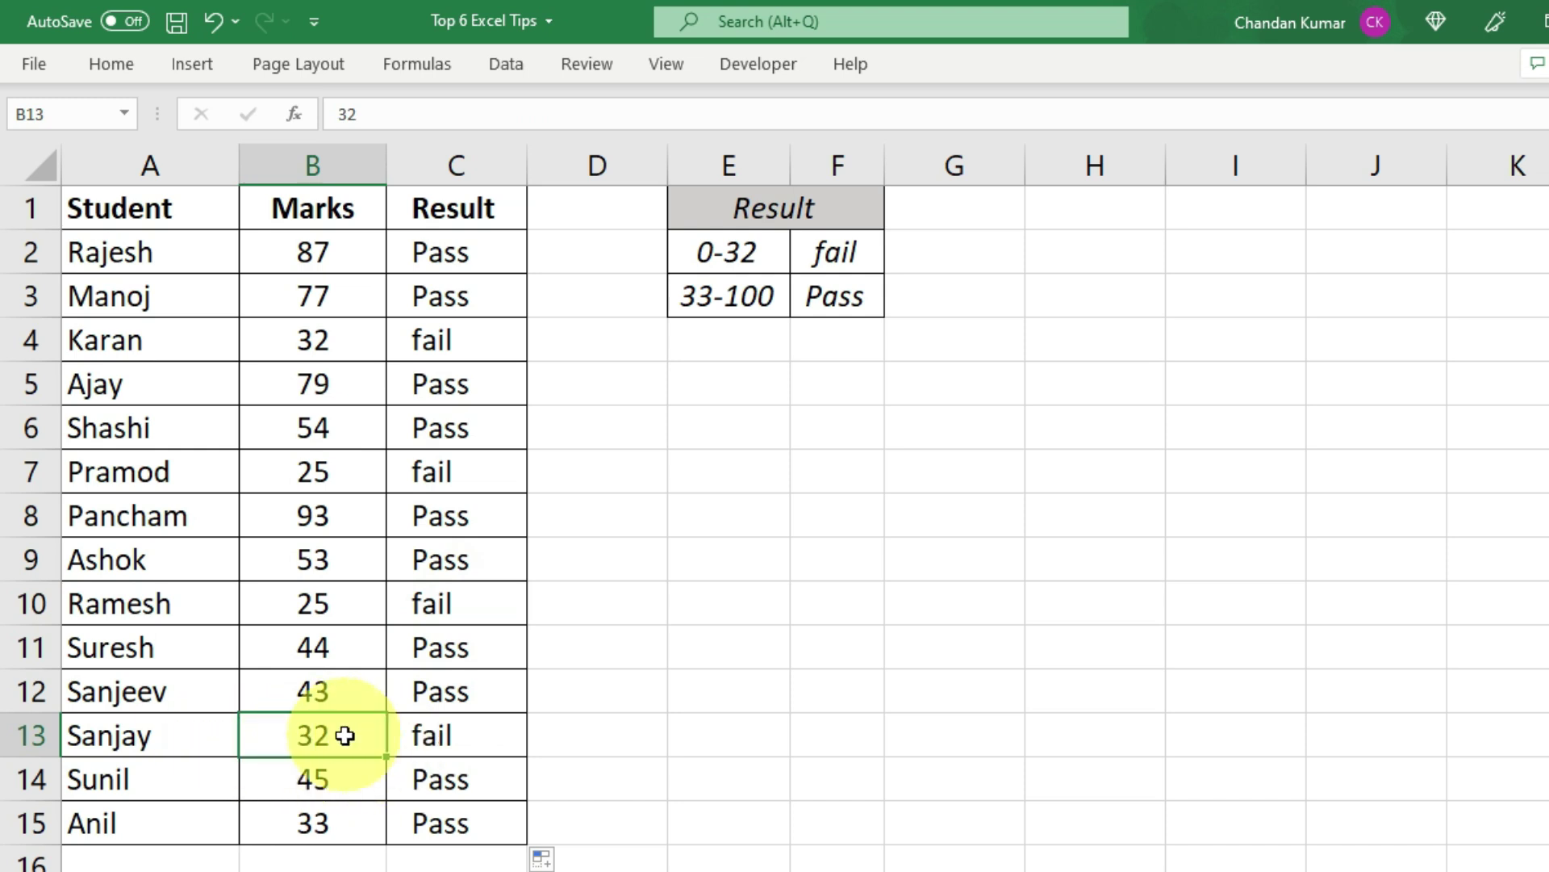
left_click(485, 737)
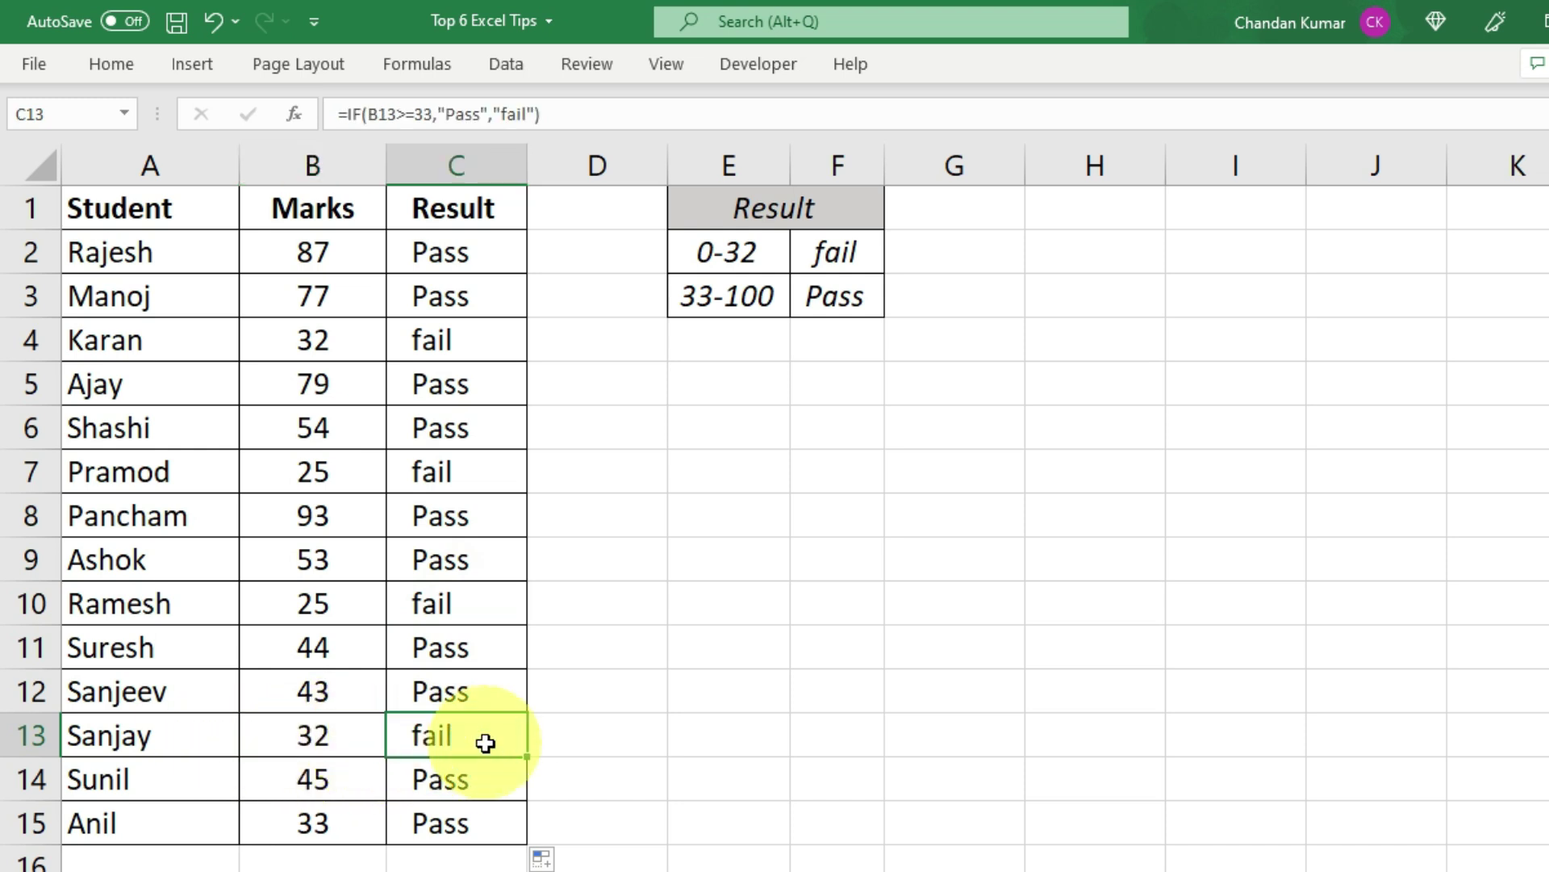
left_click(315, 343)
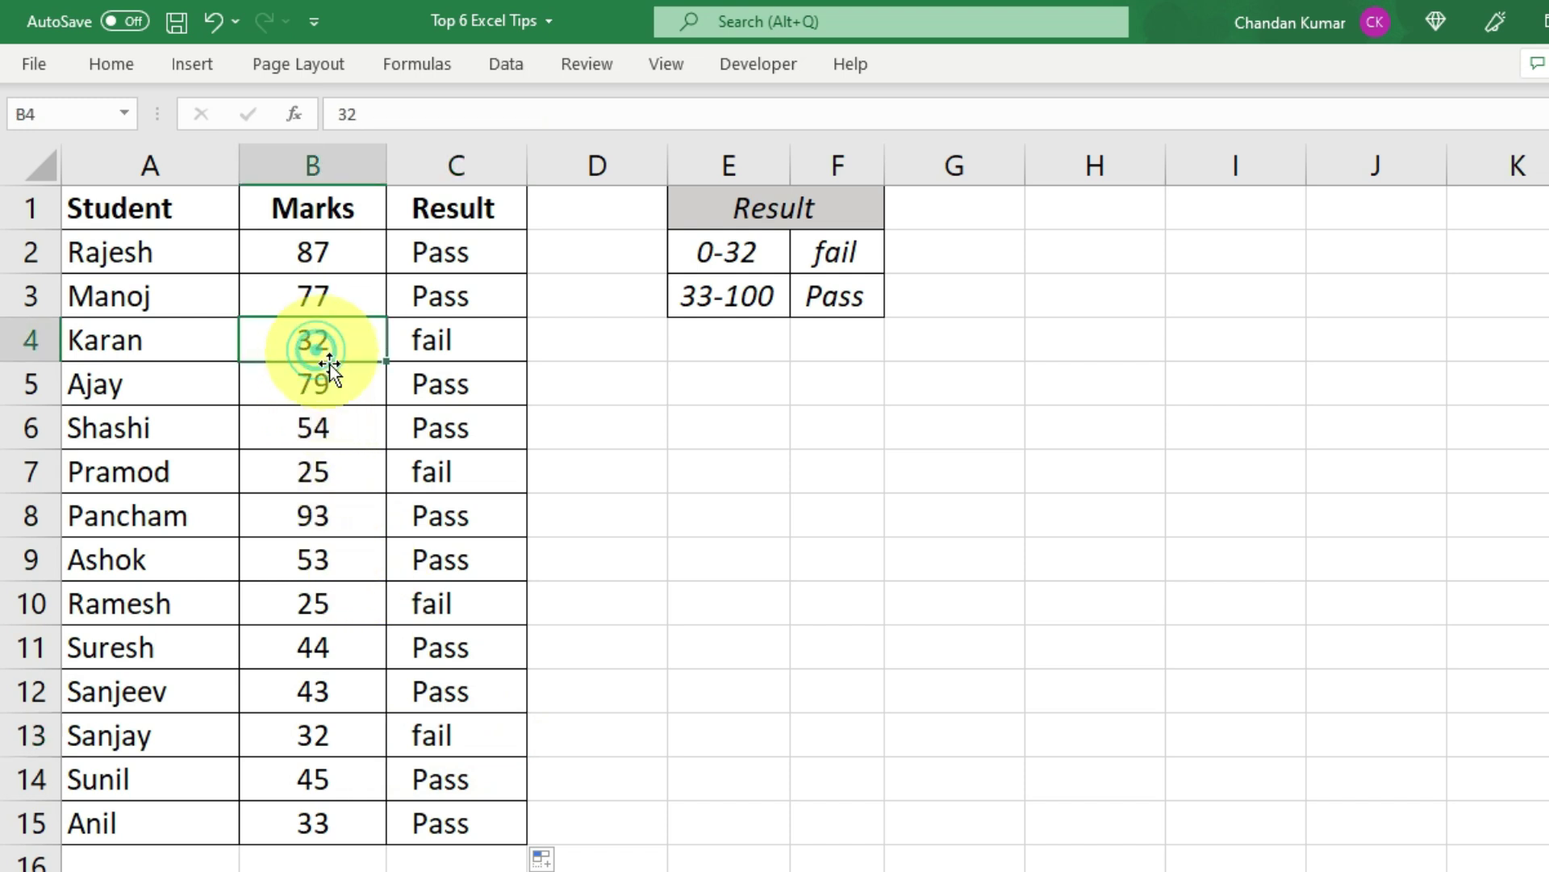
left_click(309, 825)
left_click(450, 820)
left_click_drag(450, 820, 309, 827)
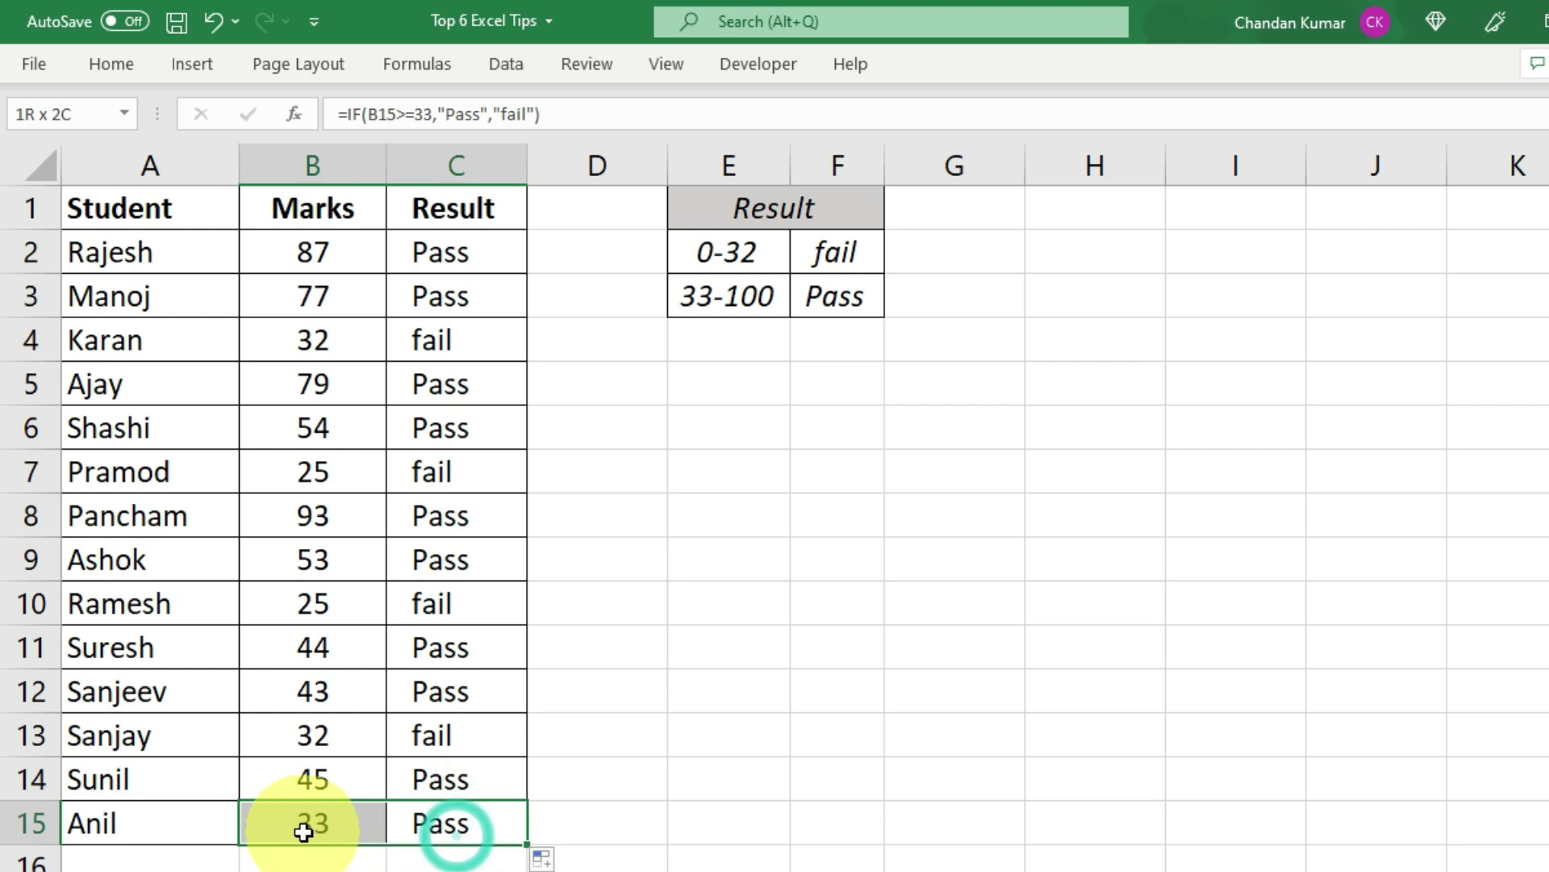
left_click(444, 821)
left_click(311, 825)
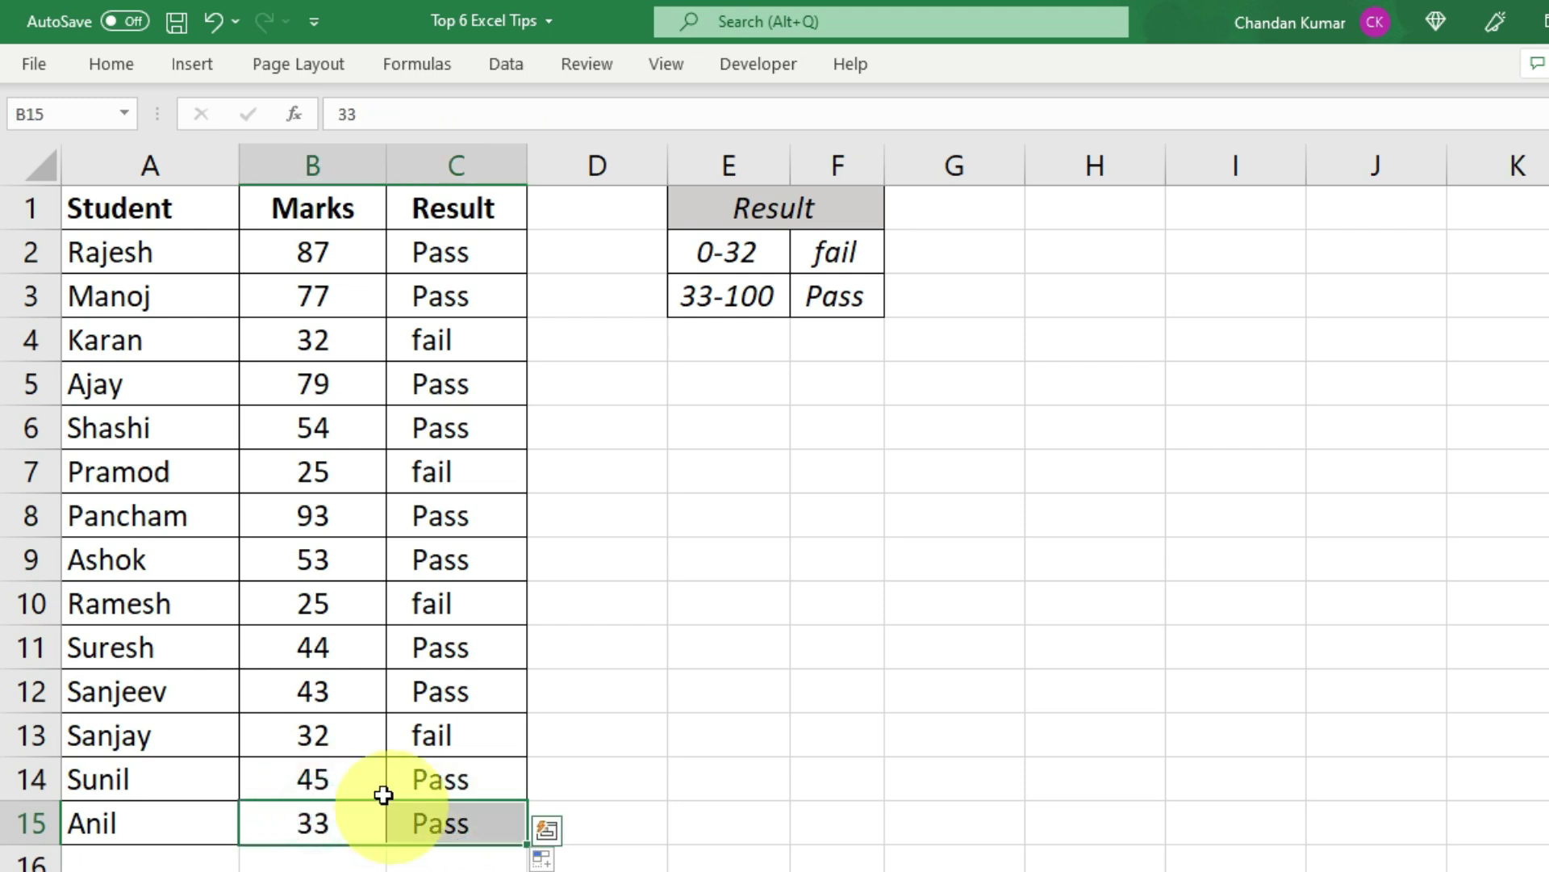
left_click(321, 593)
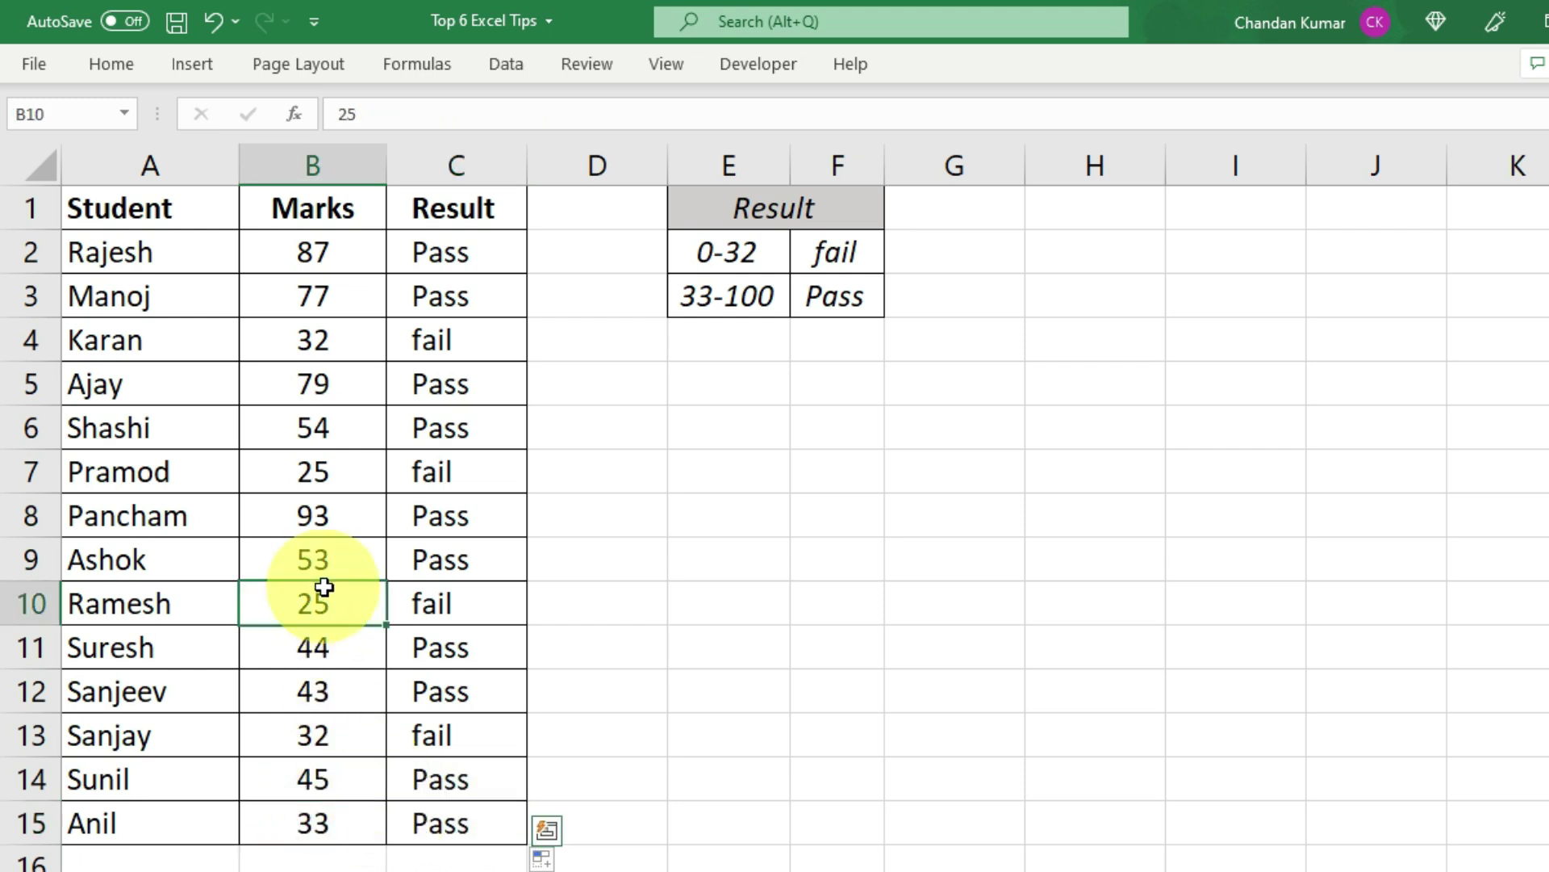
Change B8 to 25 and B3 to 30 so their results turn to fail.
left_click(318, 514)
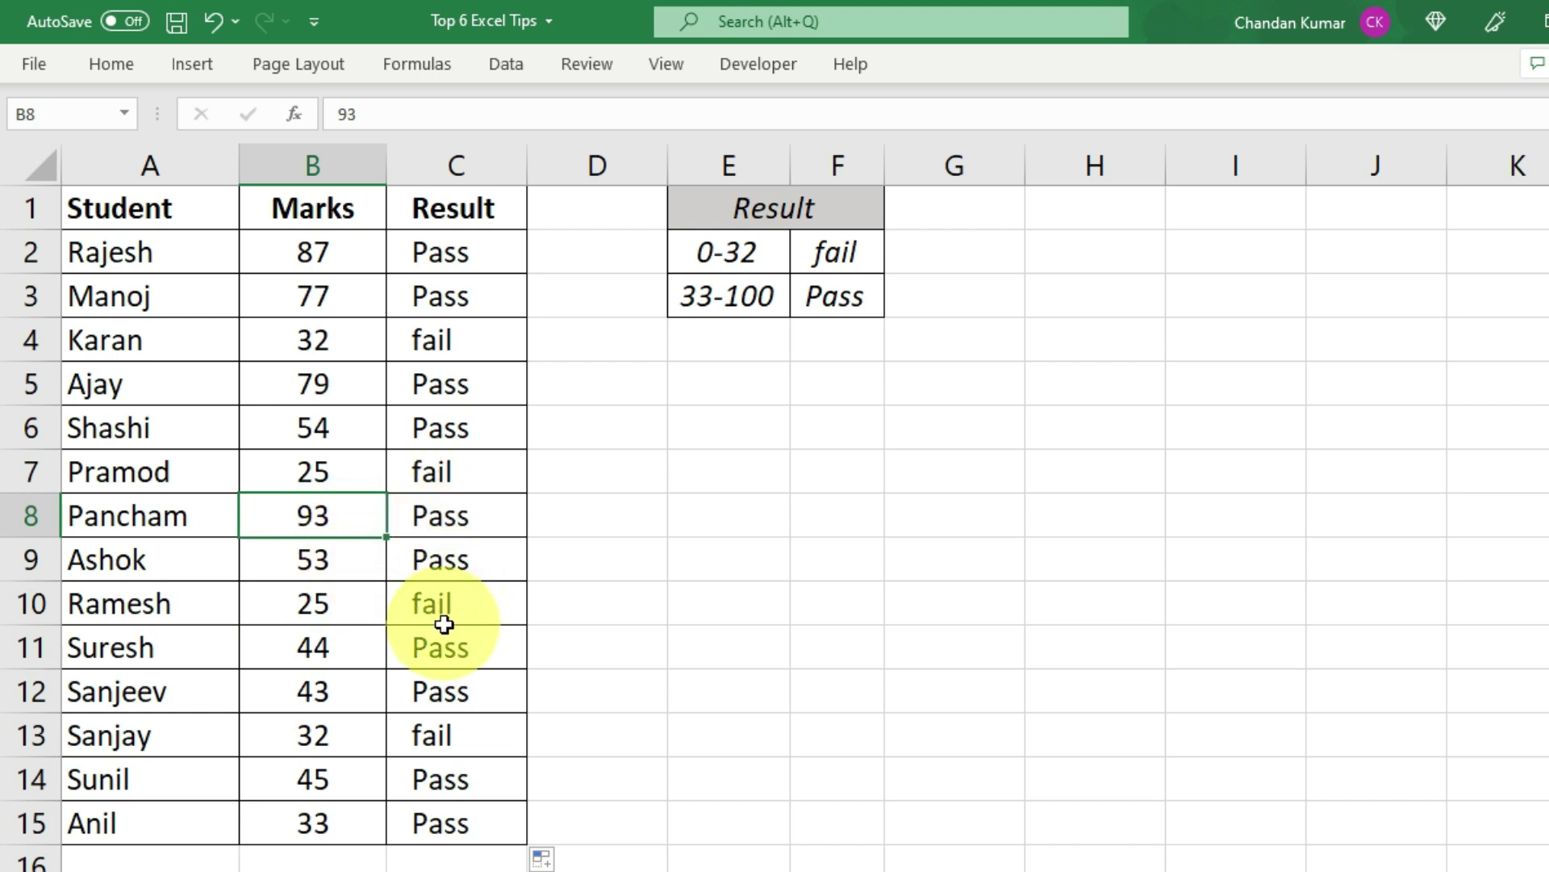
type("25")
key("Return")
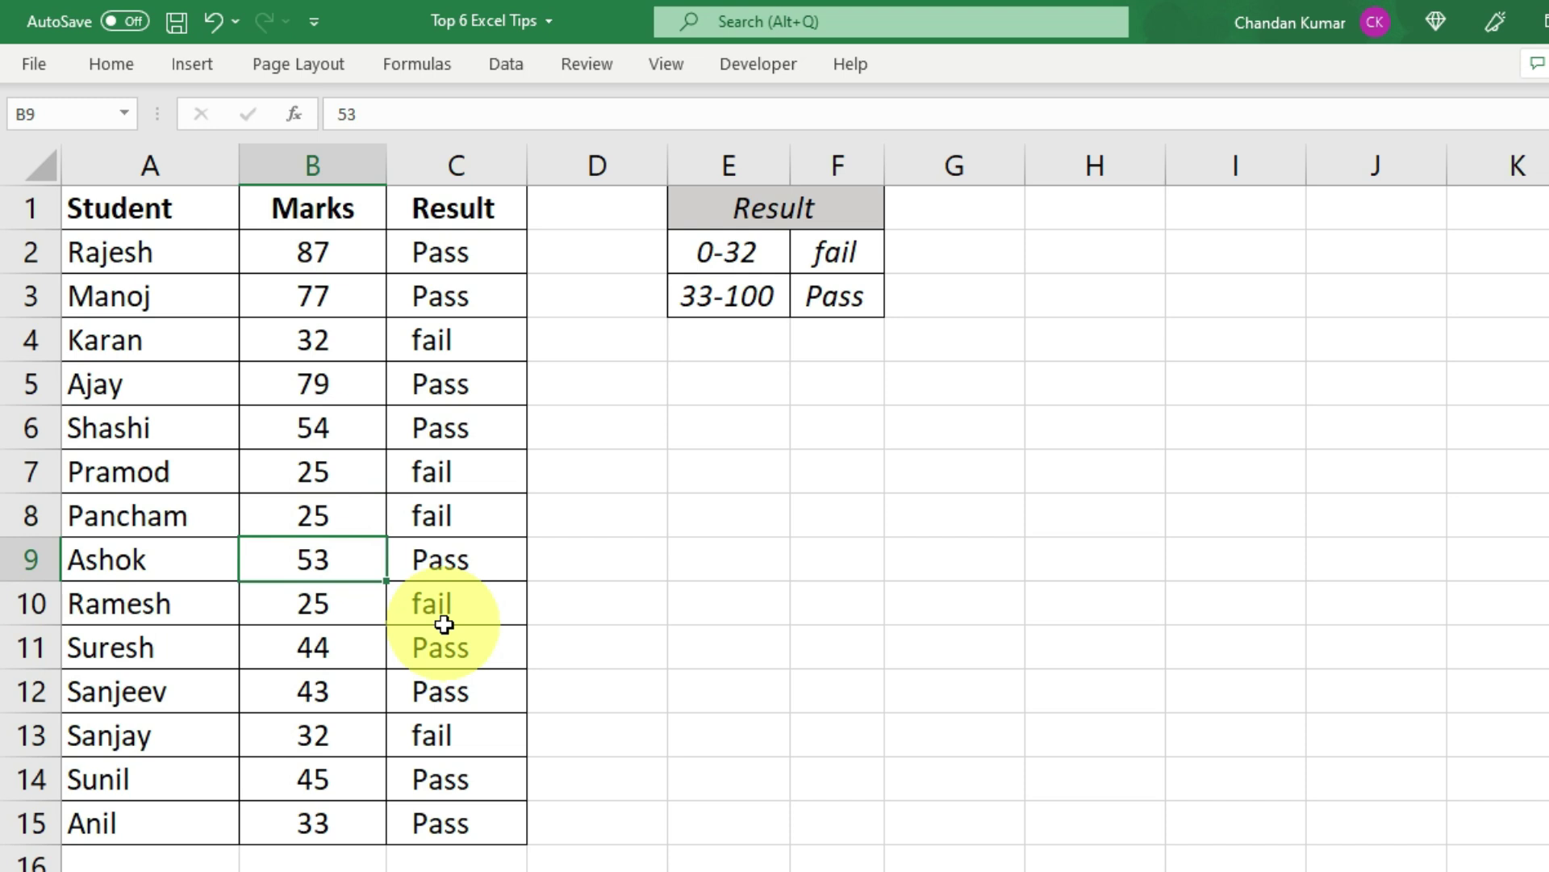
left_click(440, 513)
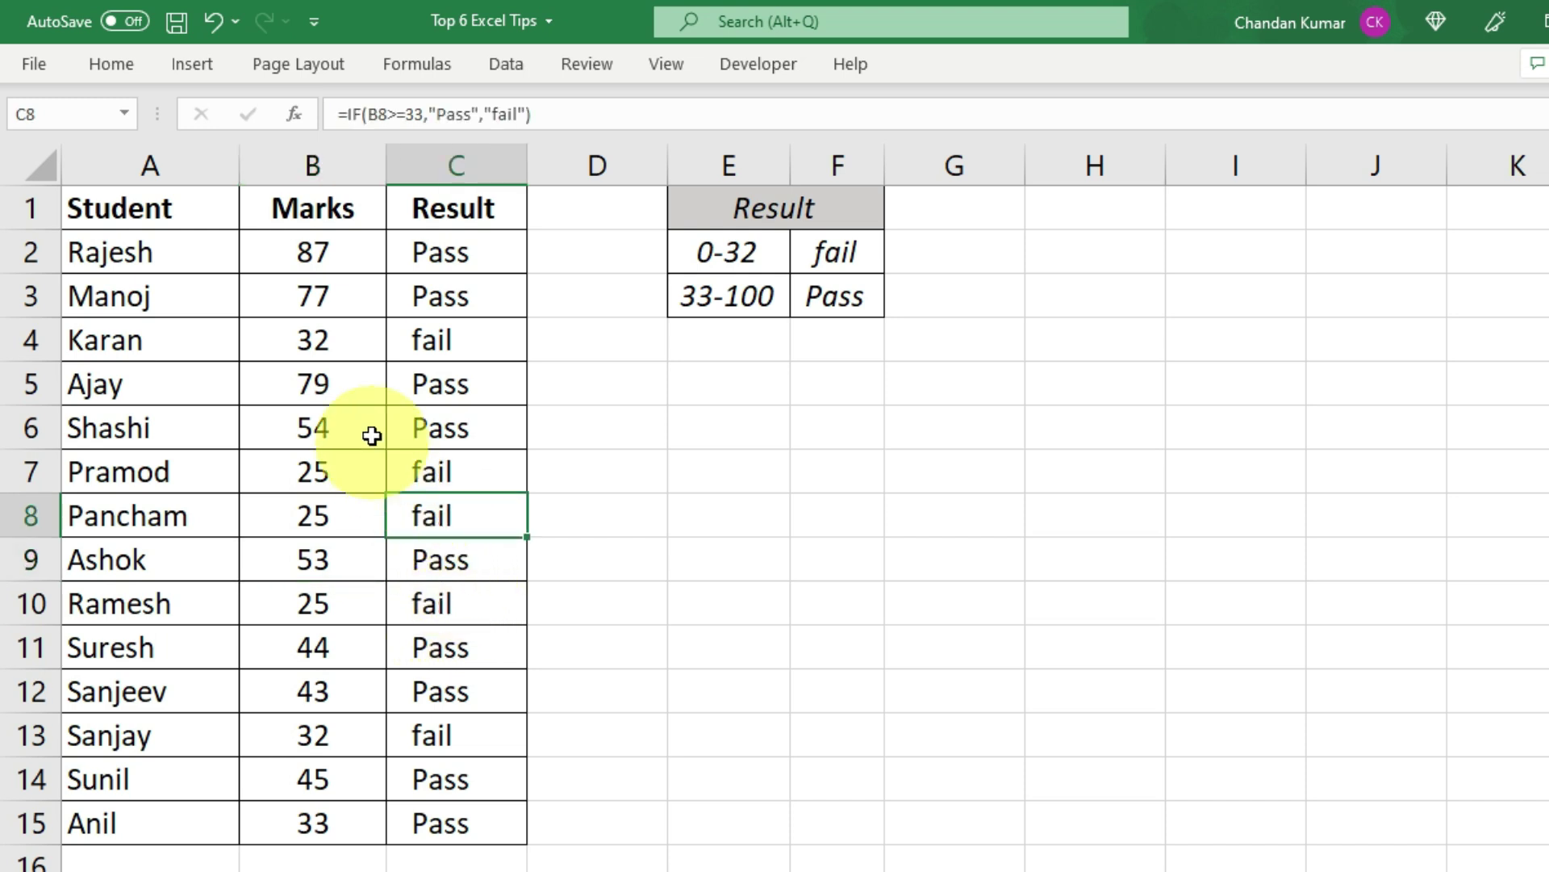
left_click(311, 294)
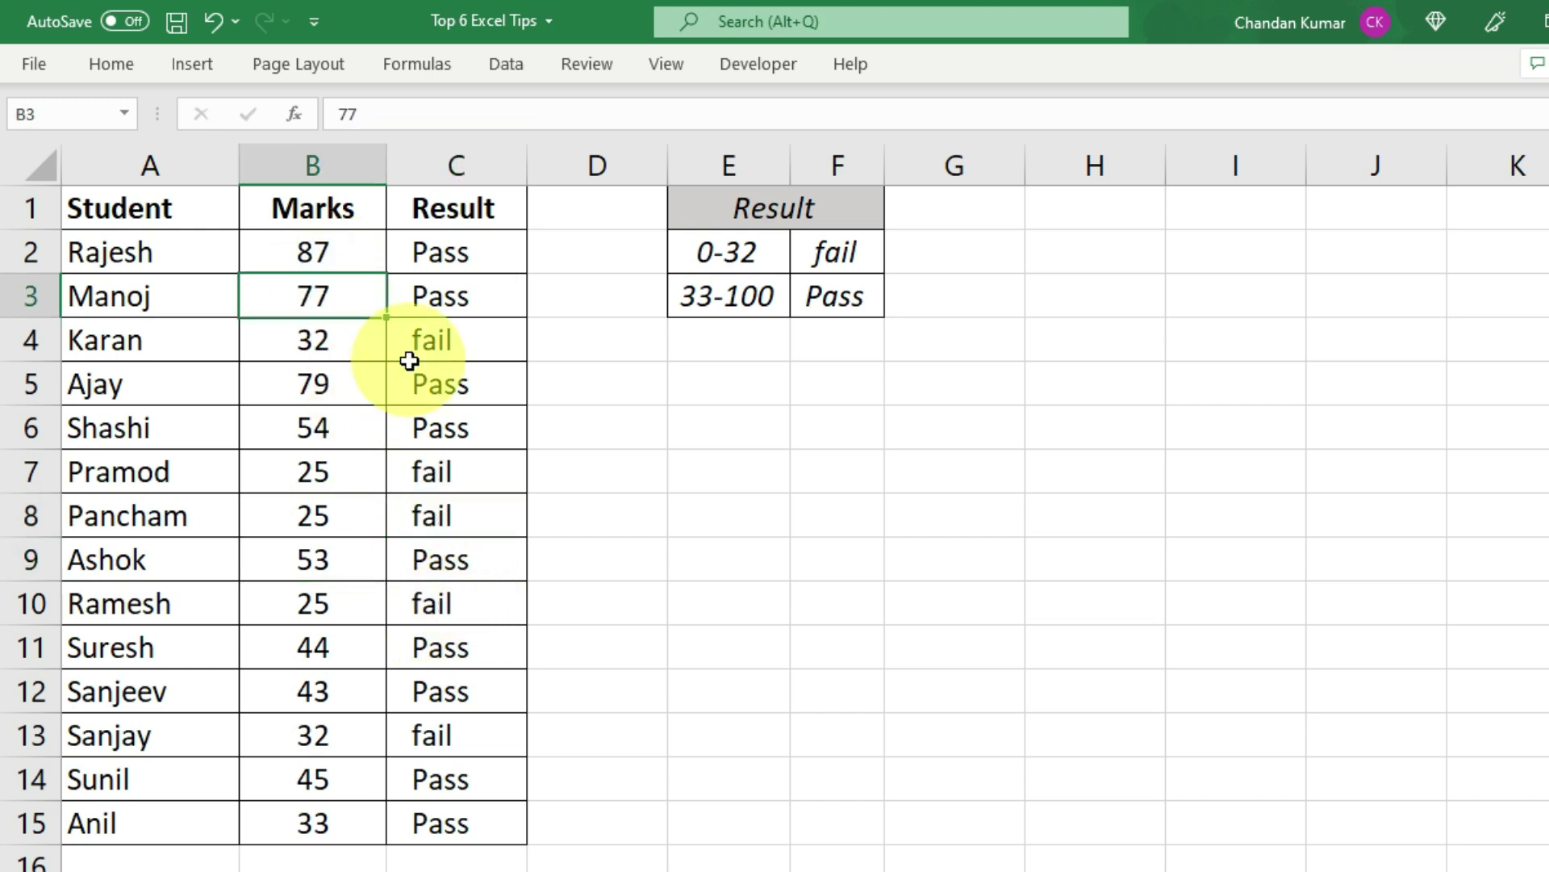
type("30")
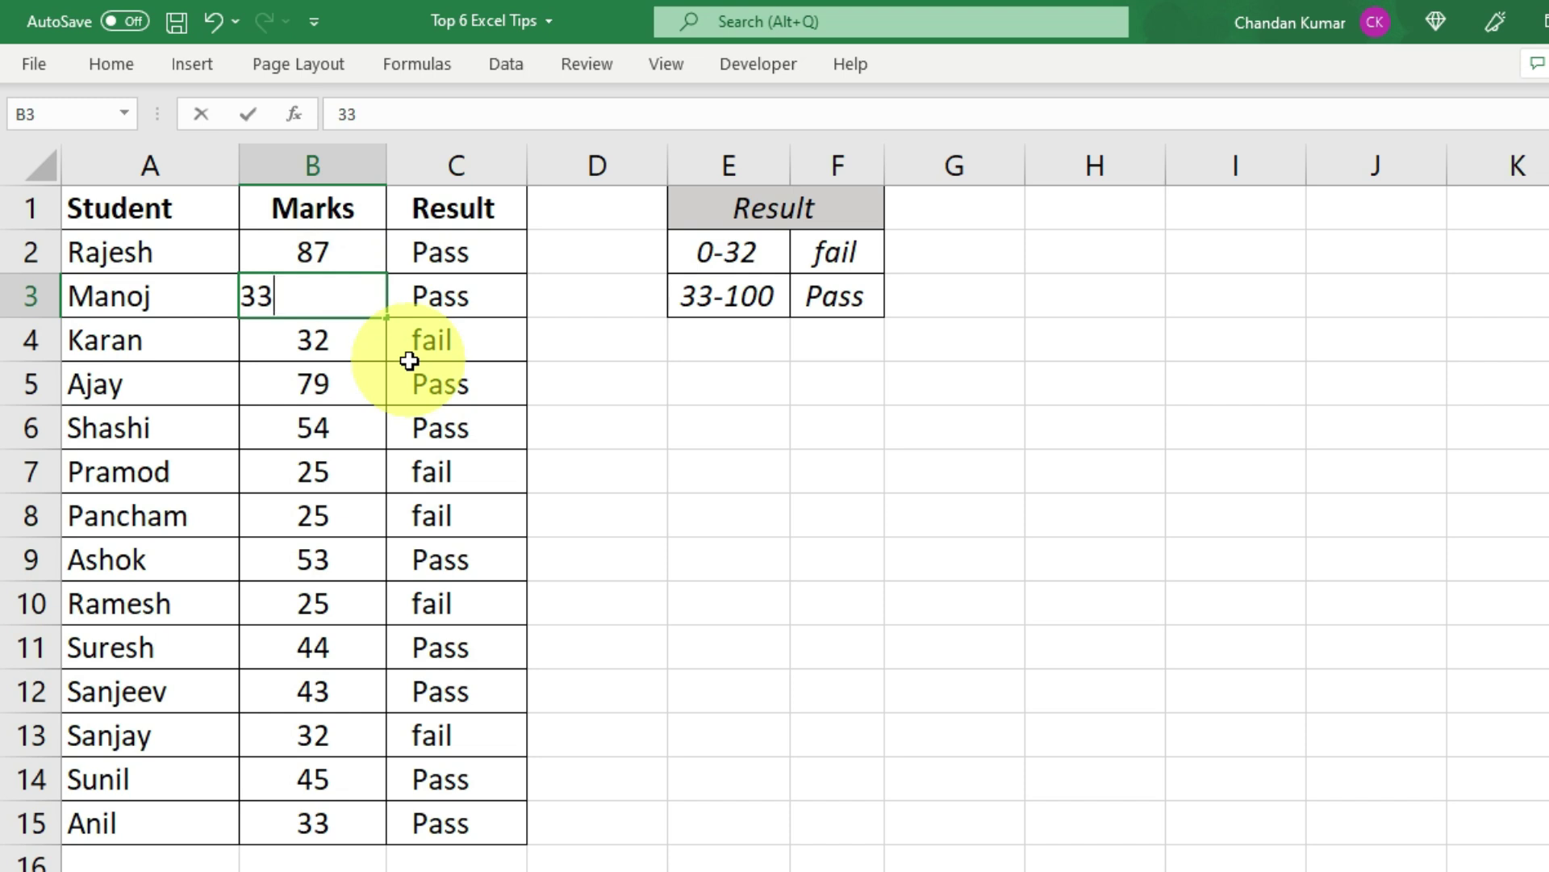
key("Return")
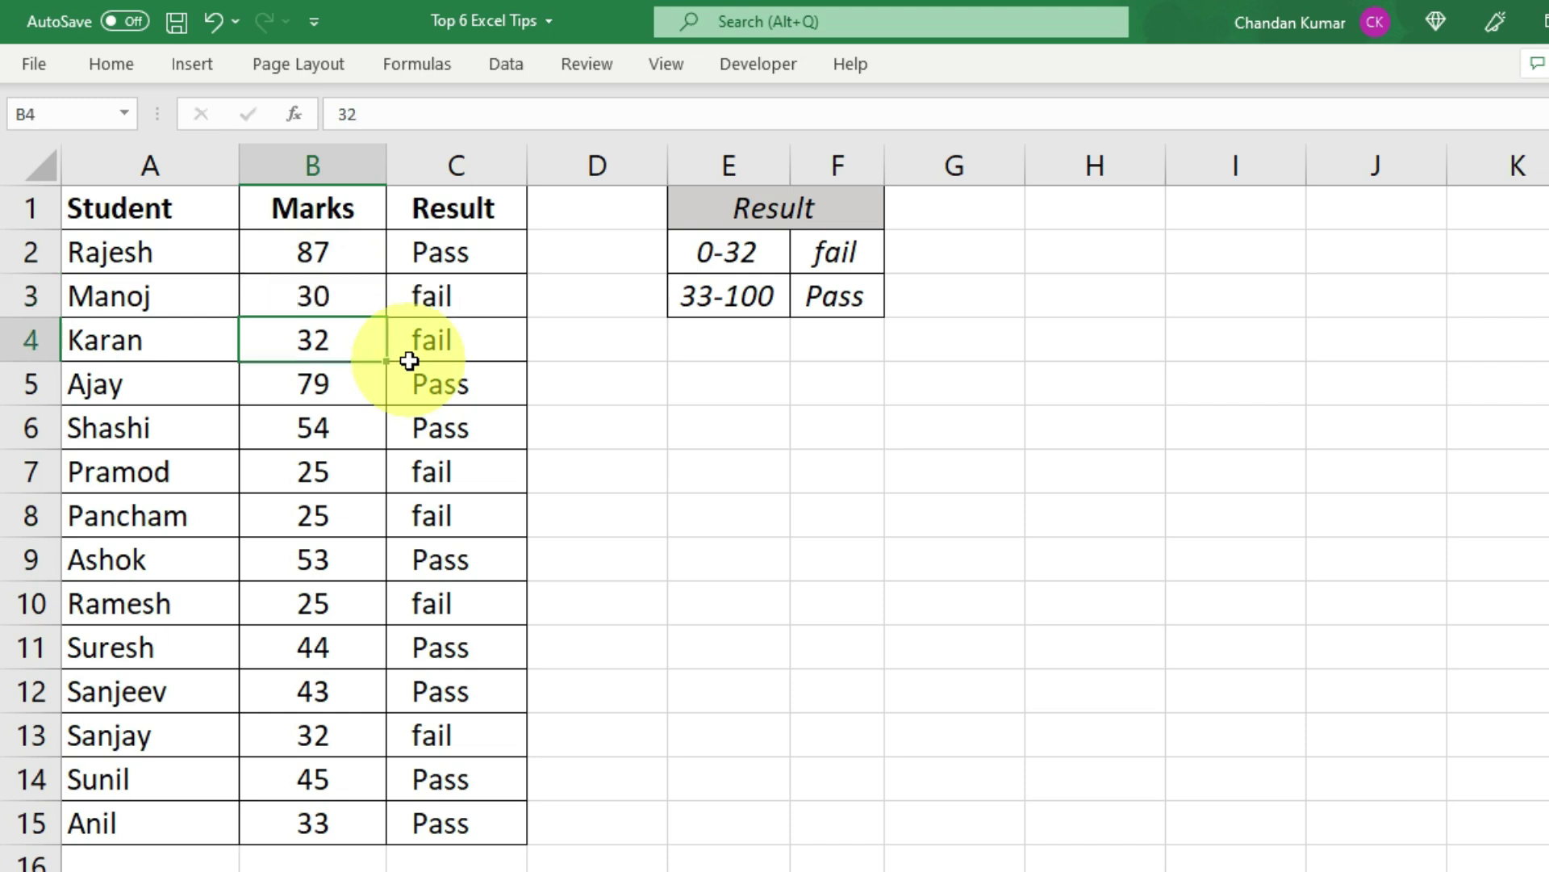
left_click(369, 302)
left_click(433, 297)
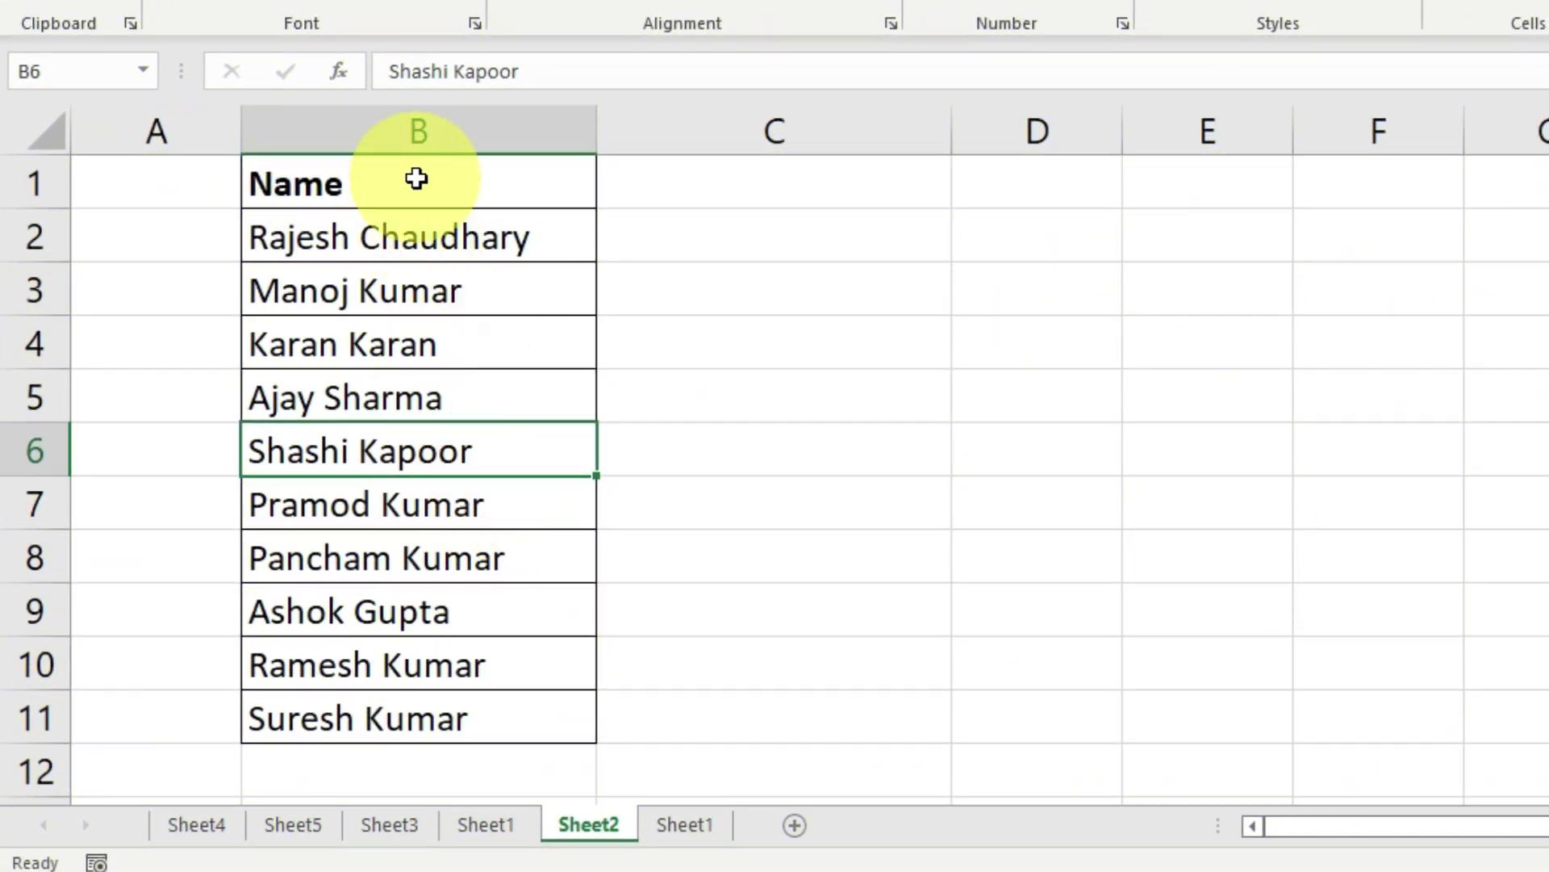
Select B1:B11 and replace ' *' with nothing so only first names remain.
left_click_drag(415, 182, 415, 719)
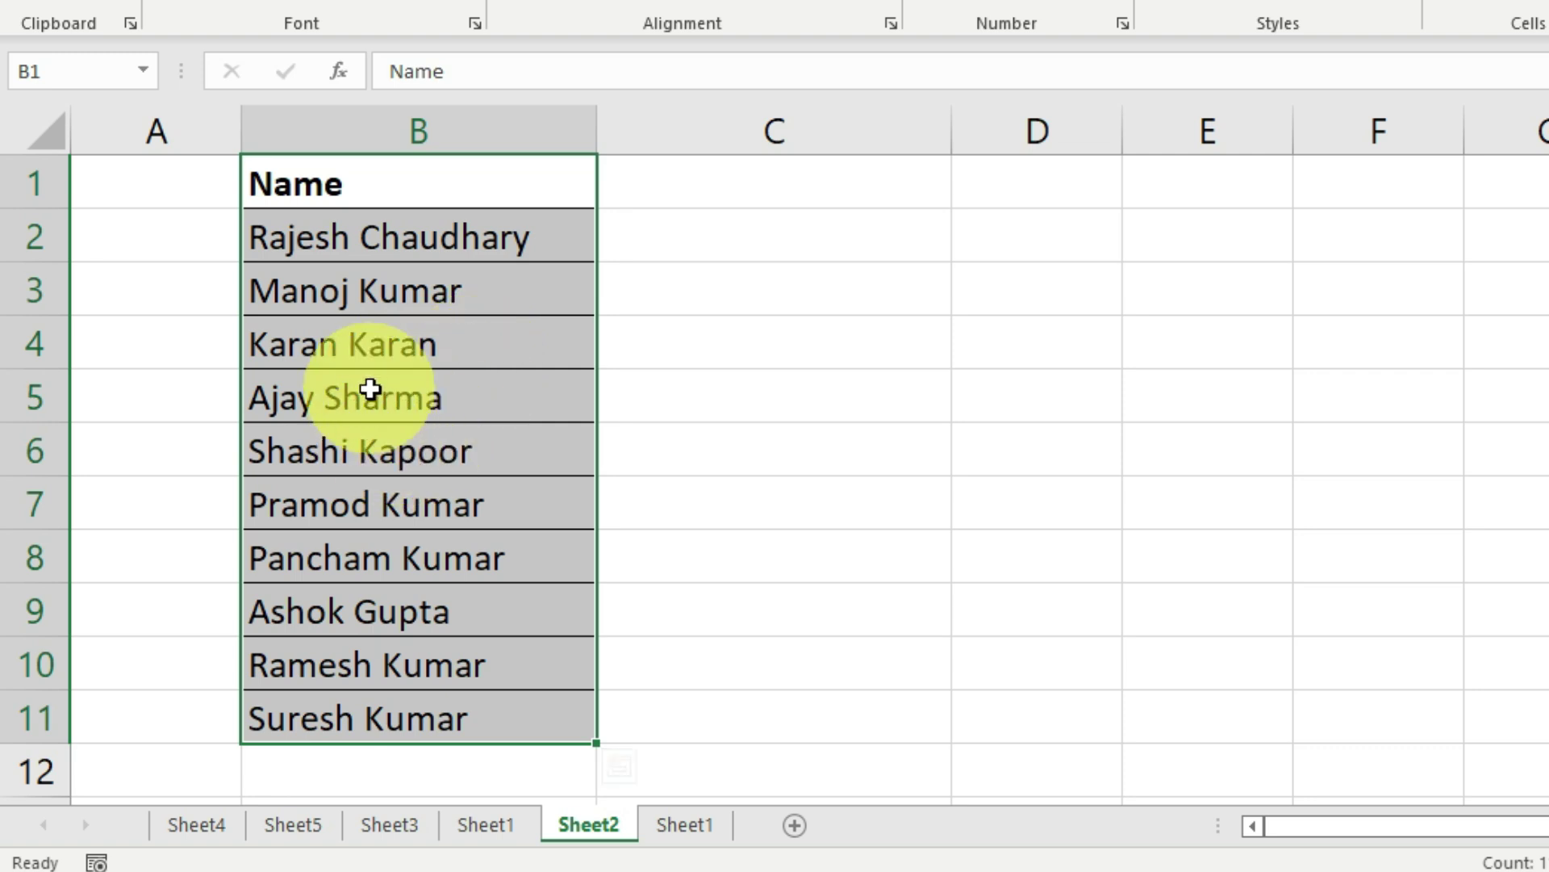
left_click(431, 247)
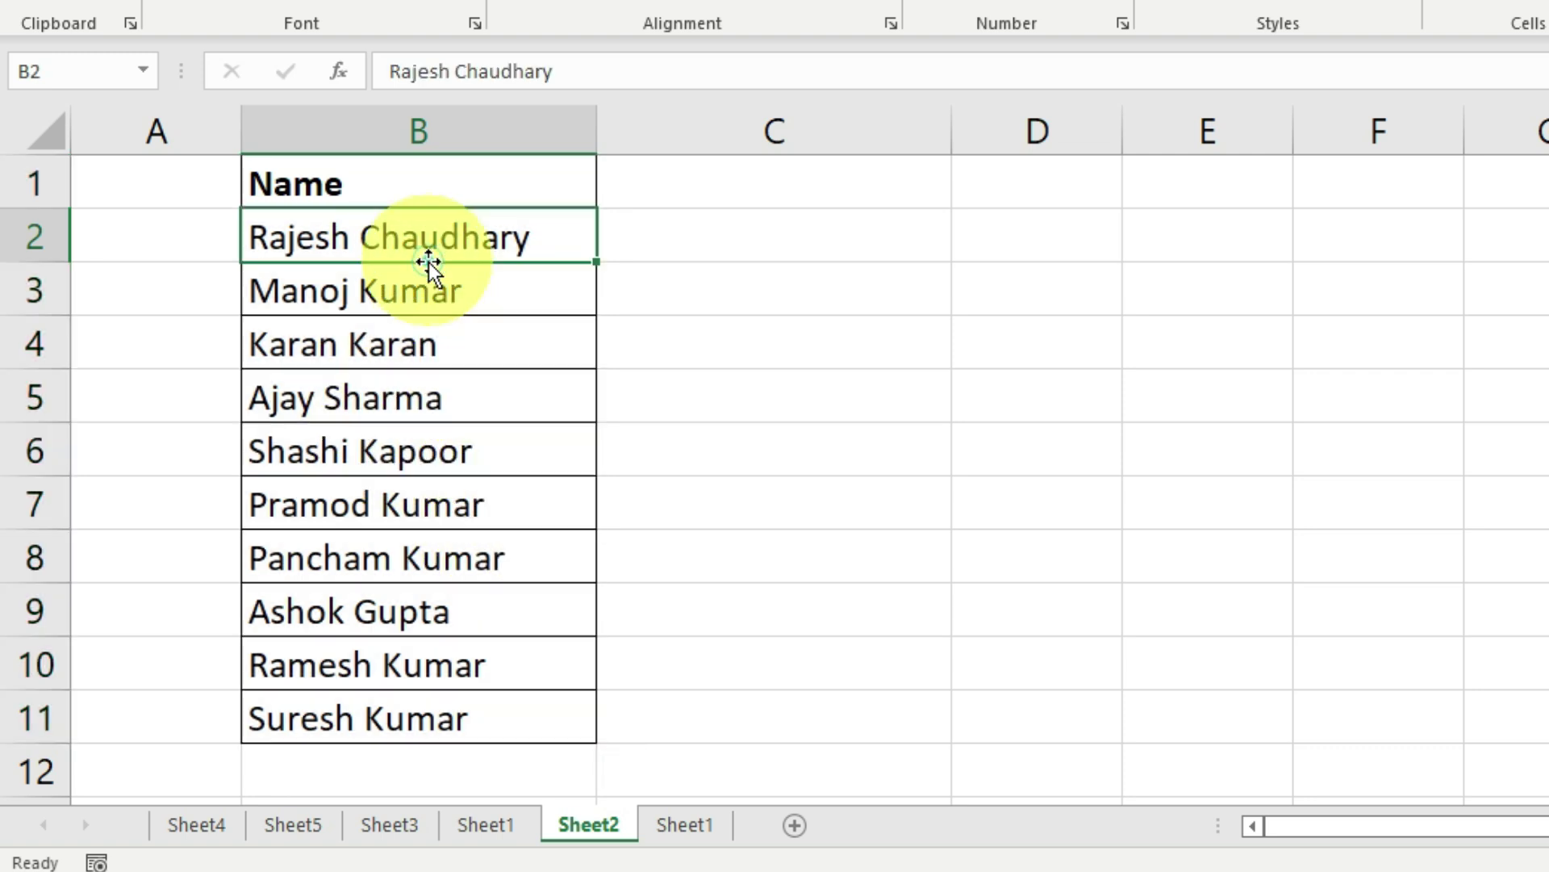
left_click_drag(460, 181, 439, 726)
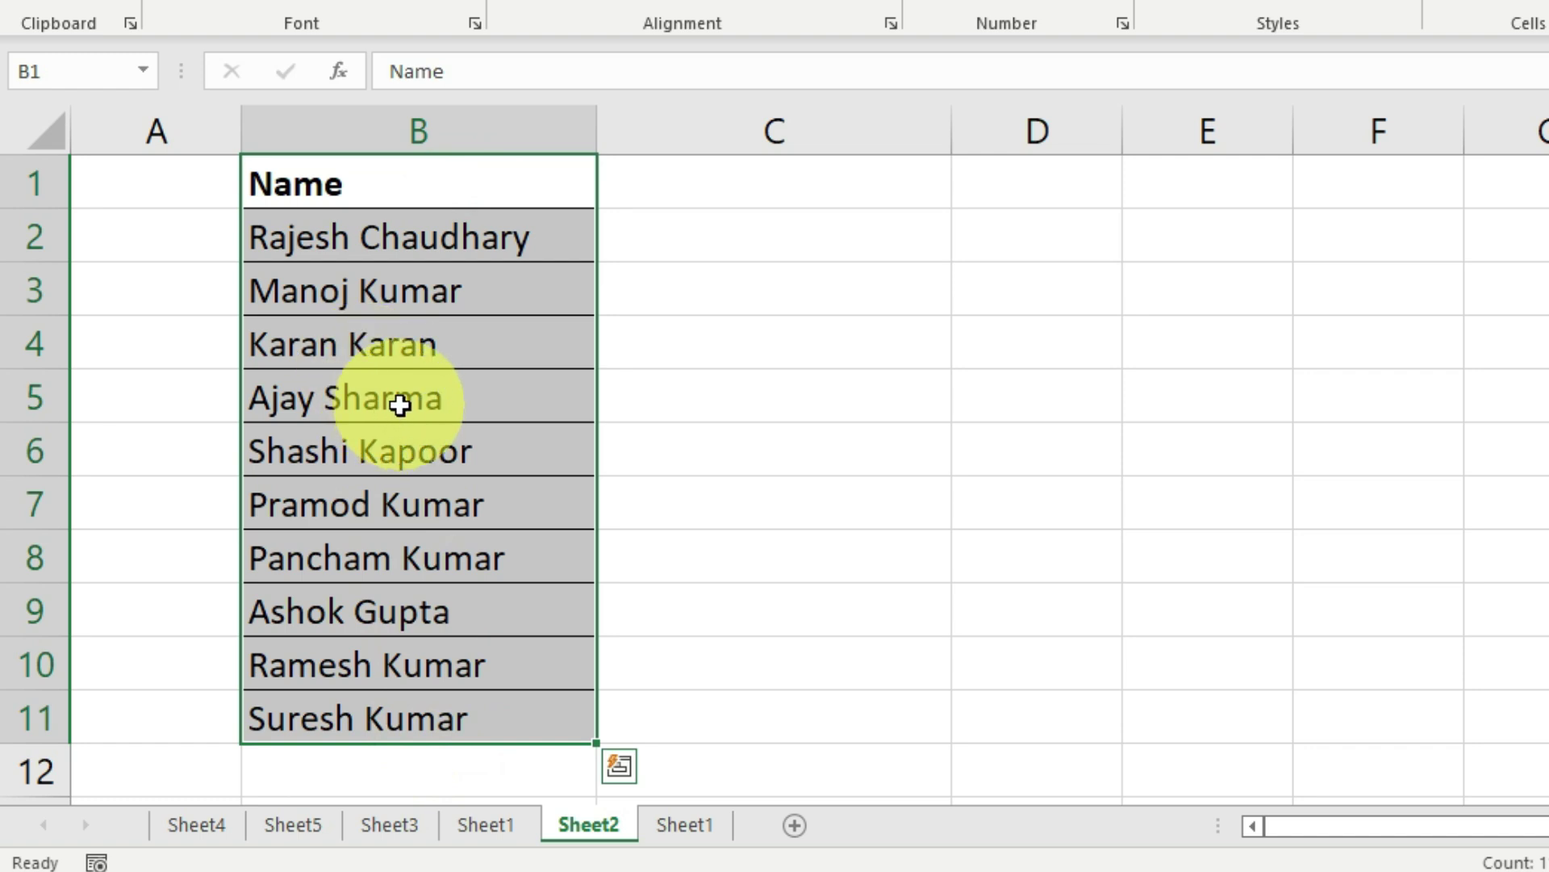
key("ctrl+h")
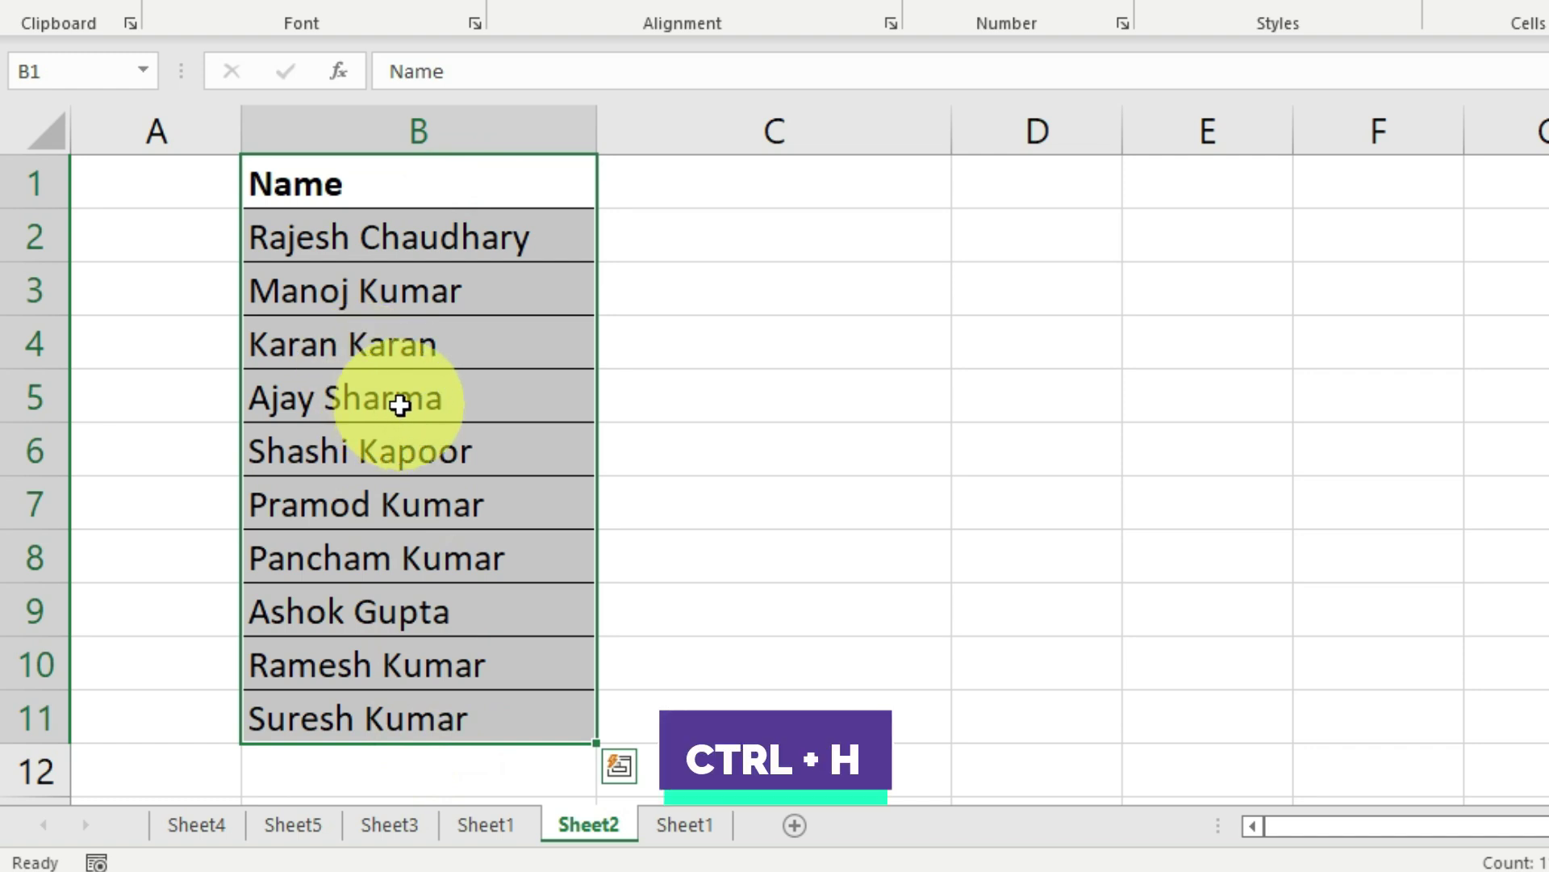
left_click_drag(488, 435, 401, 484)
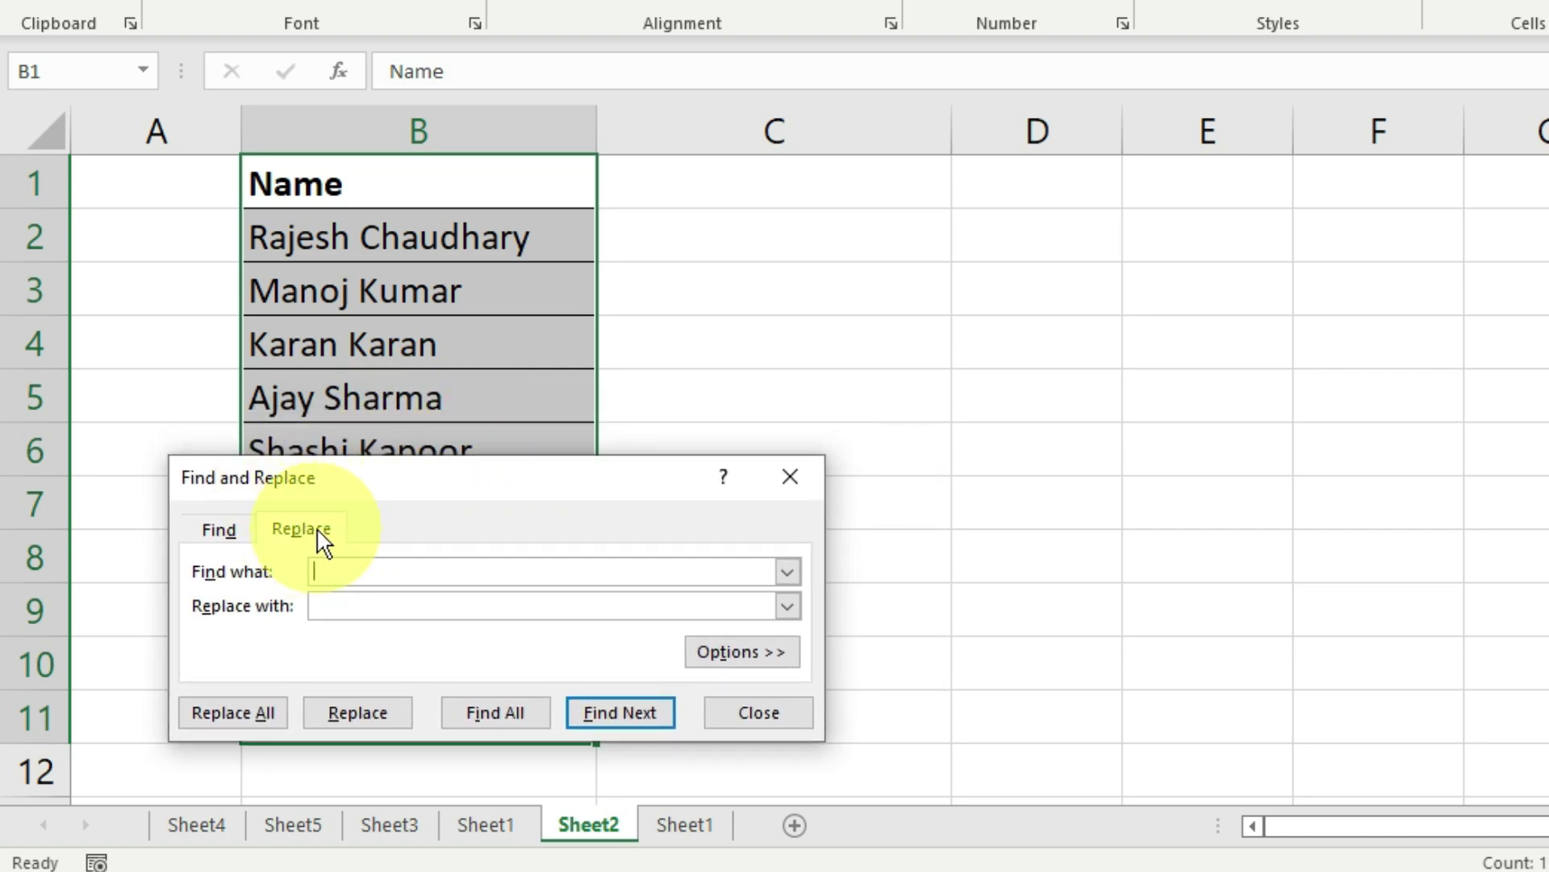
left_click(335, 570)
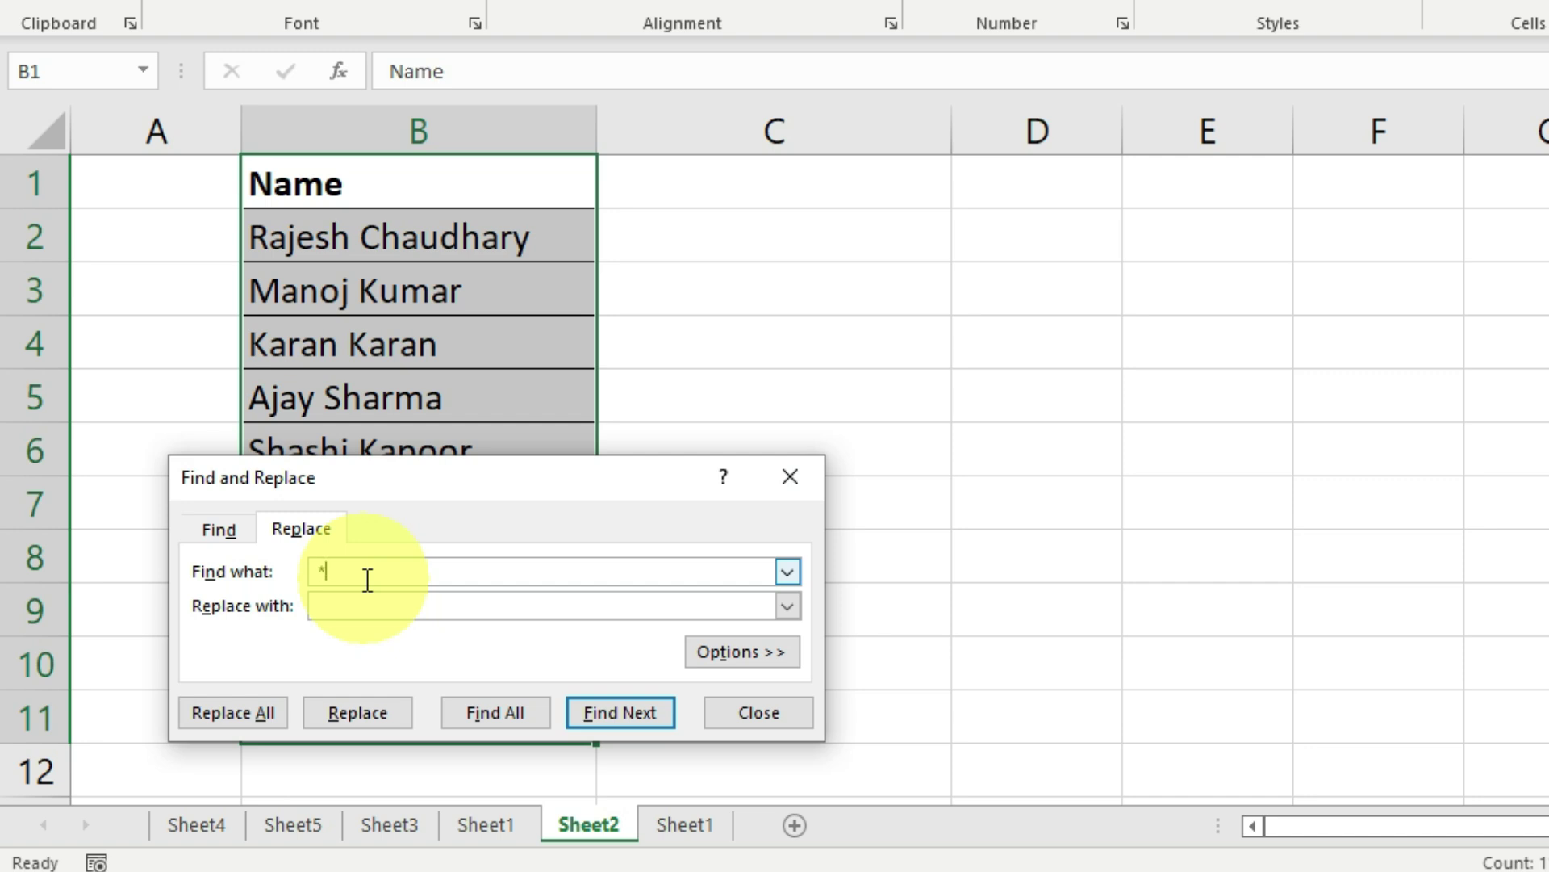
left_click(264, 720)
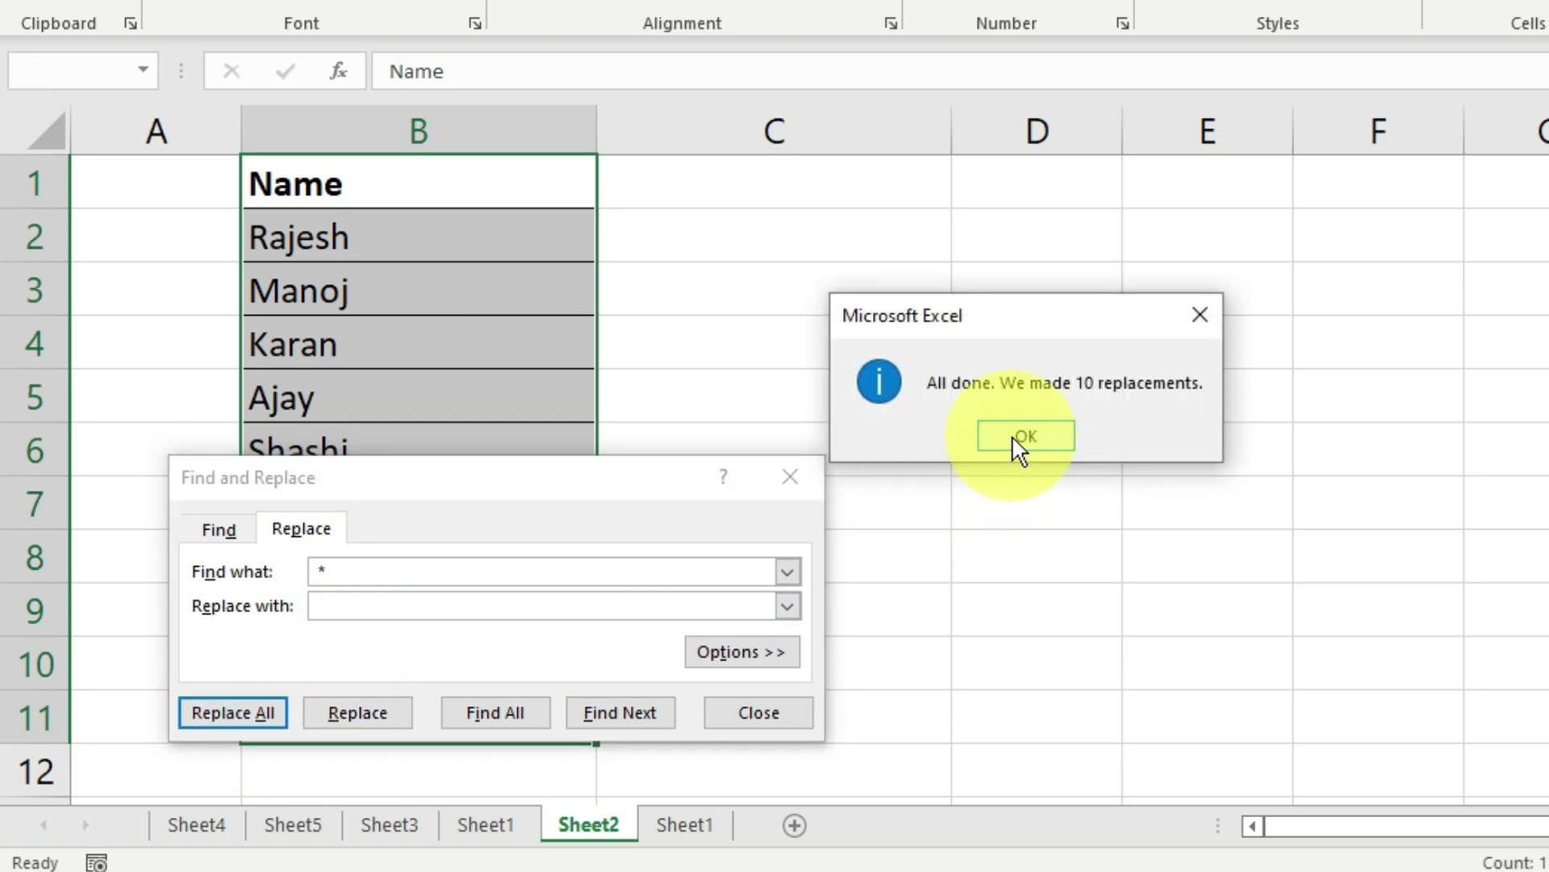
Dismiss the replacement message, close Find and Replace, and reselect B1:B11.
left_click_drag(1006, 326, 879, 333)
left_click(906, 439)
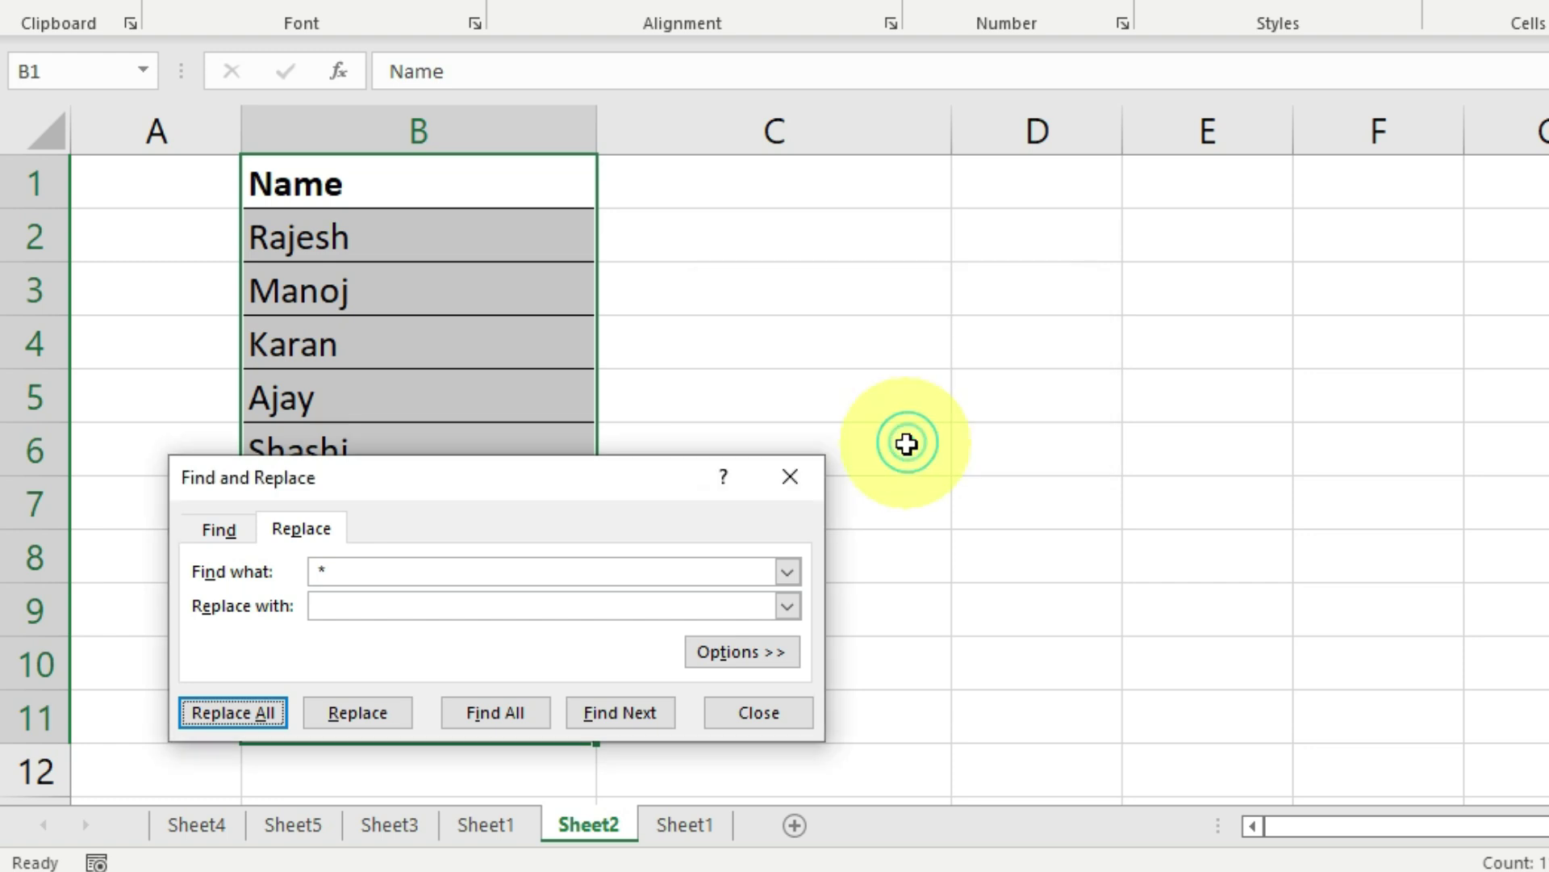
left_click(765, 710)
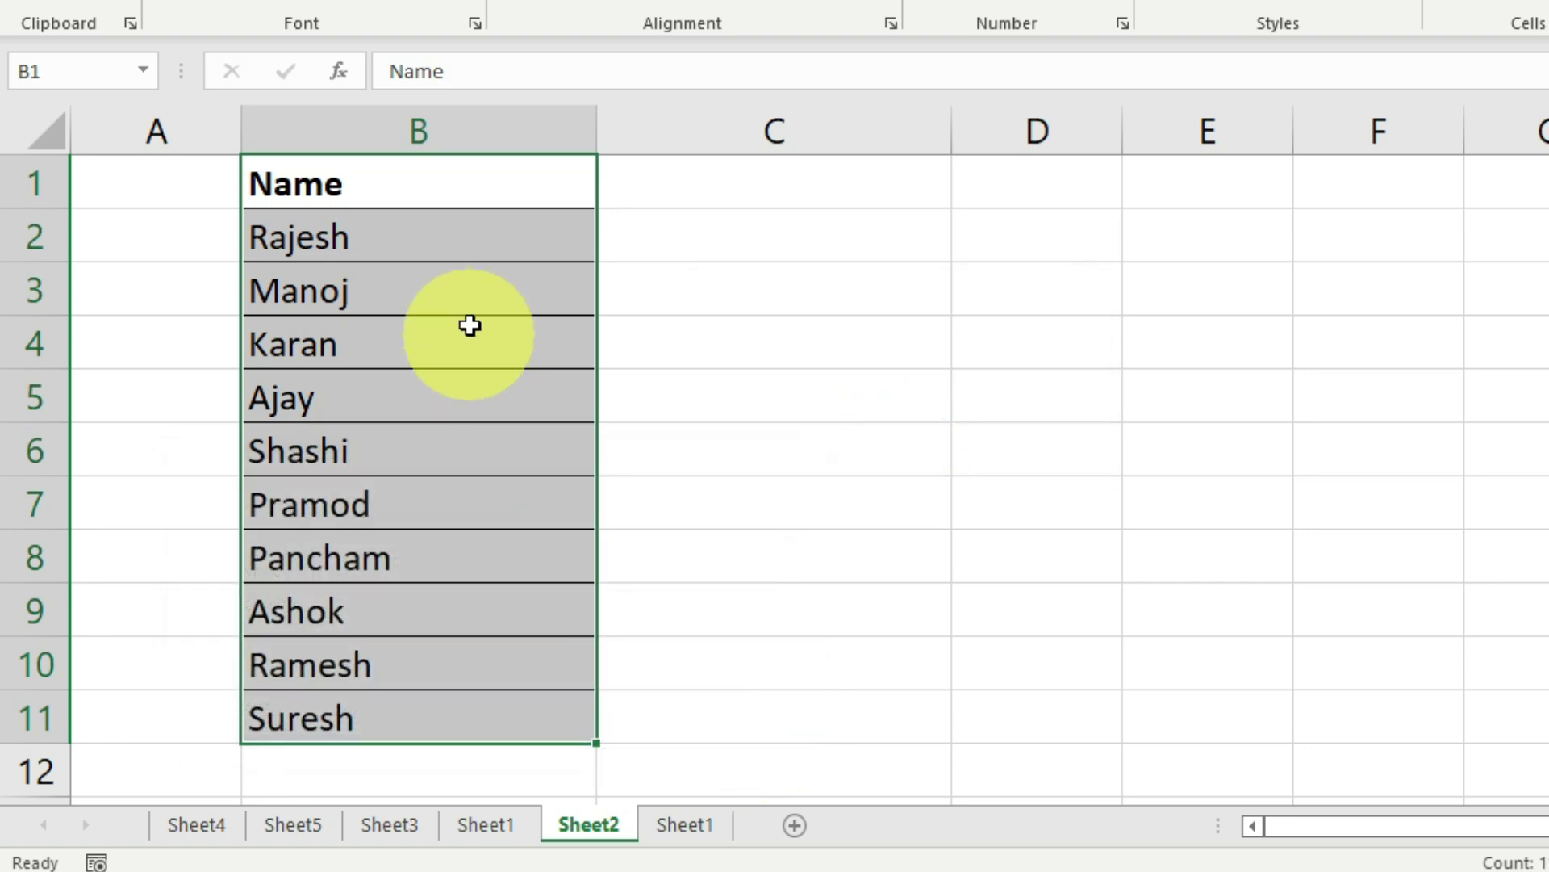
left_click(460, 242)
left_click_drag(450, 180, 427, 719)
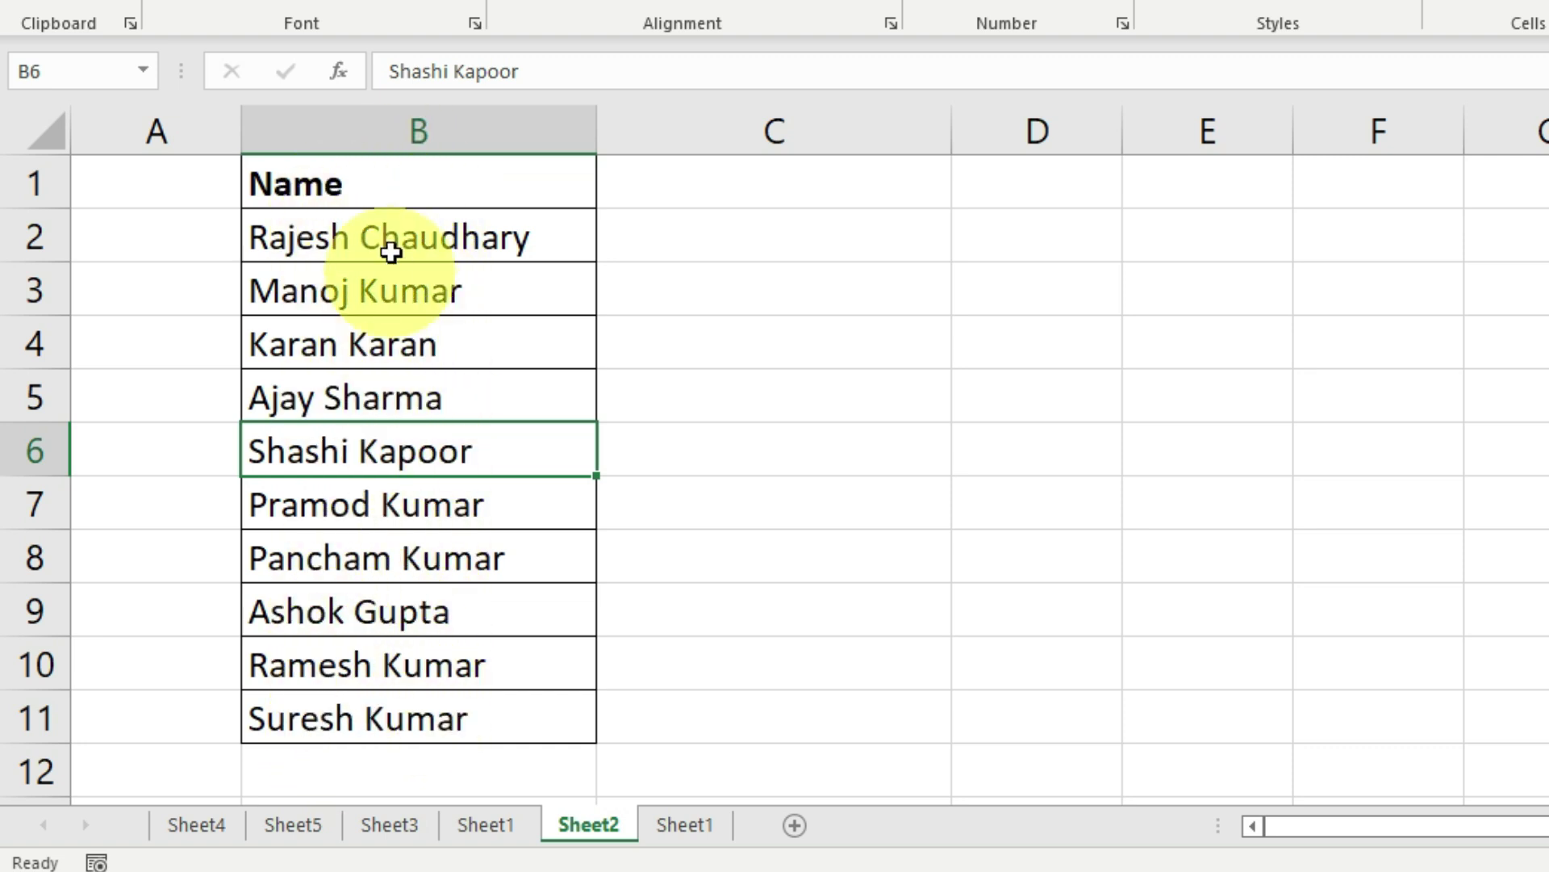
Select B1:B11 and replace '* ' with nothing, leaving only surnames.
left_click_drag(418, 183, 419, 741)
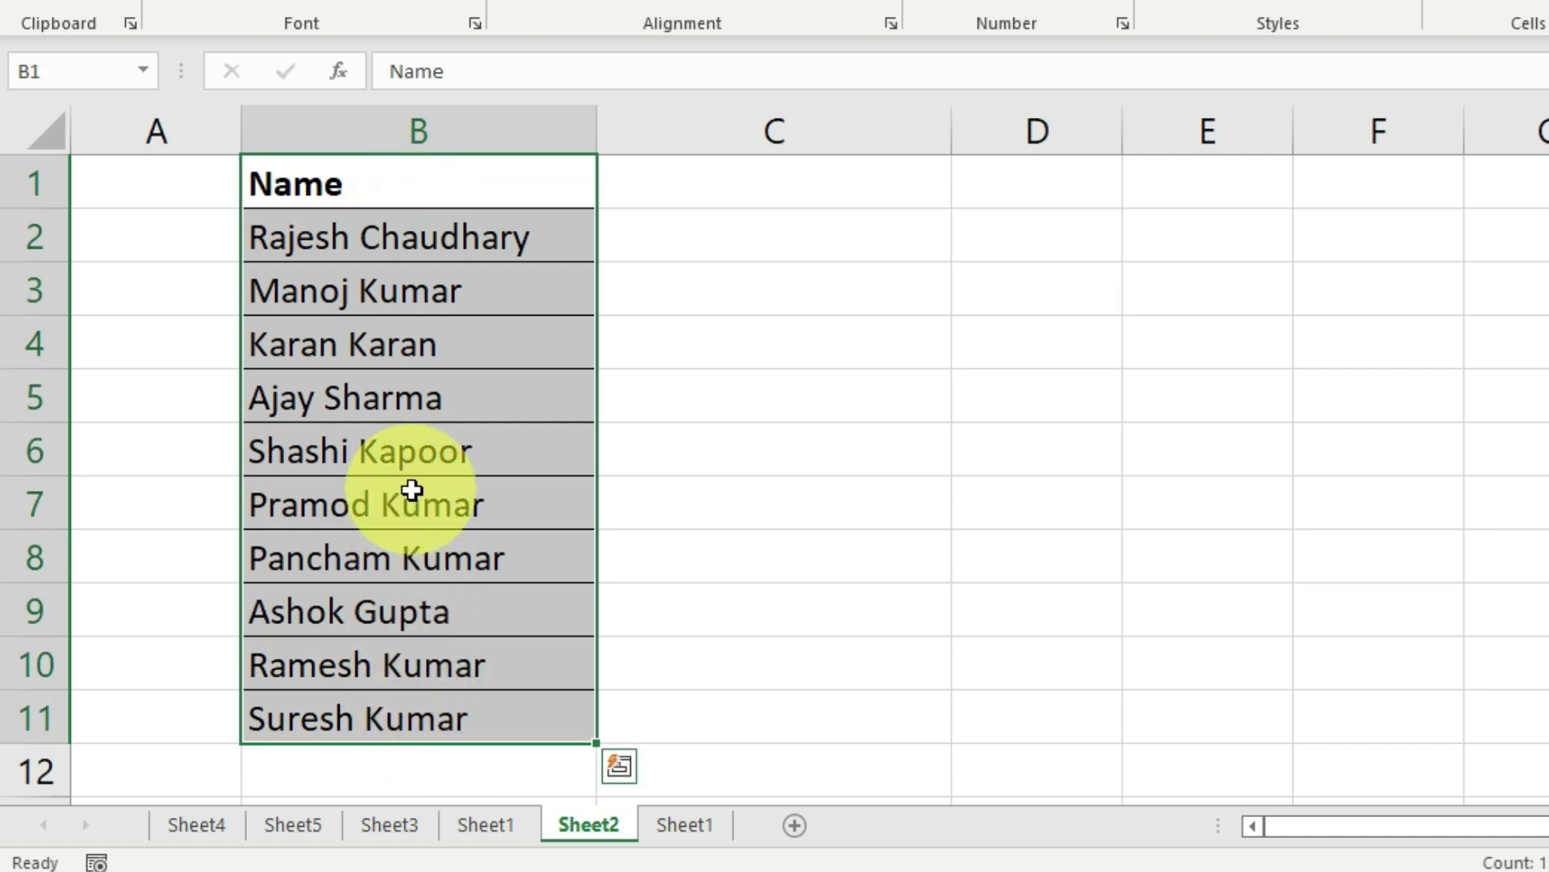
key("ctrl+h")
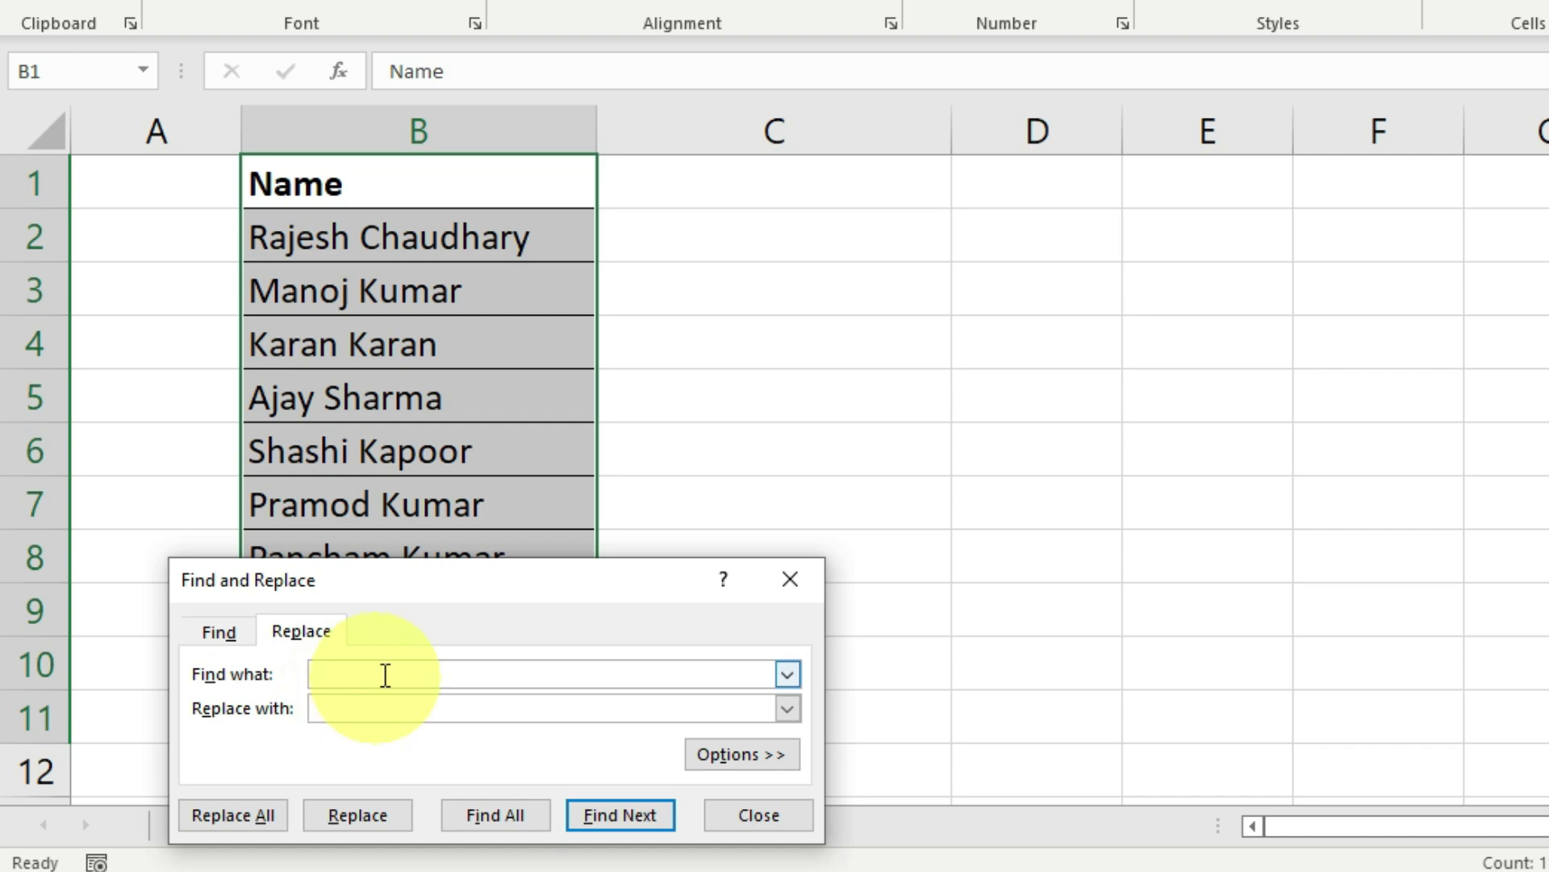
left_click(389, 668)
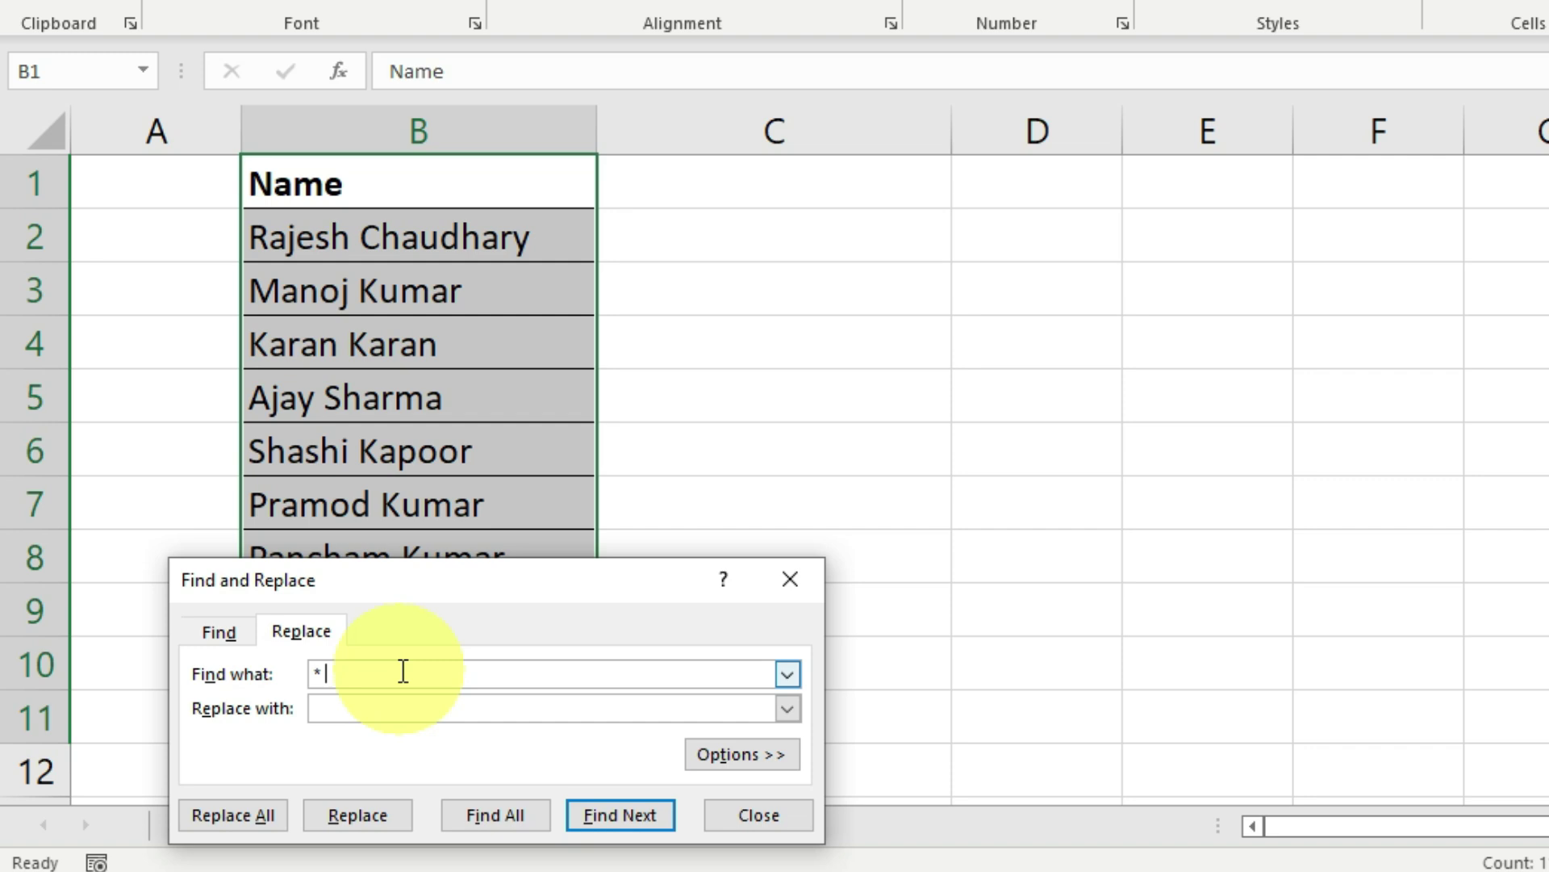
left_click(246, 819)
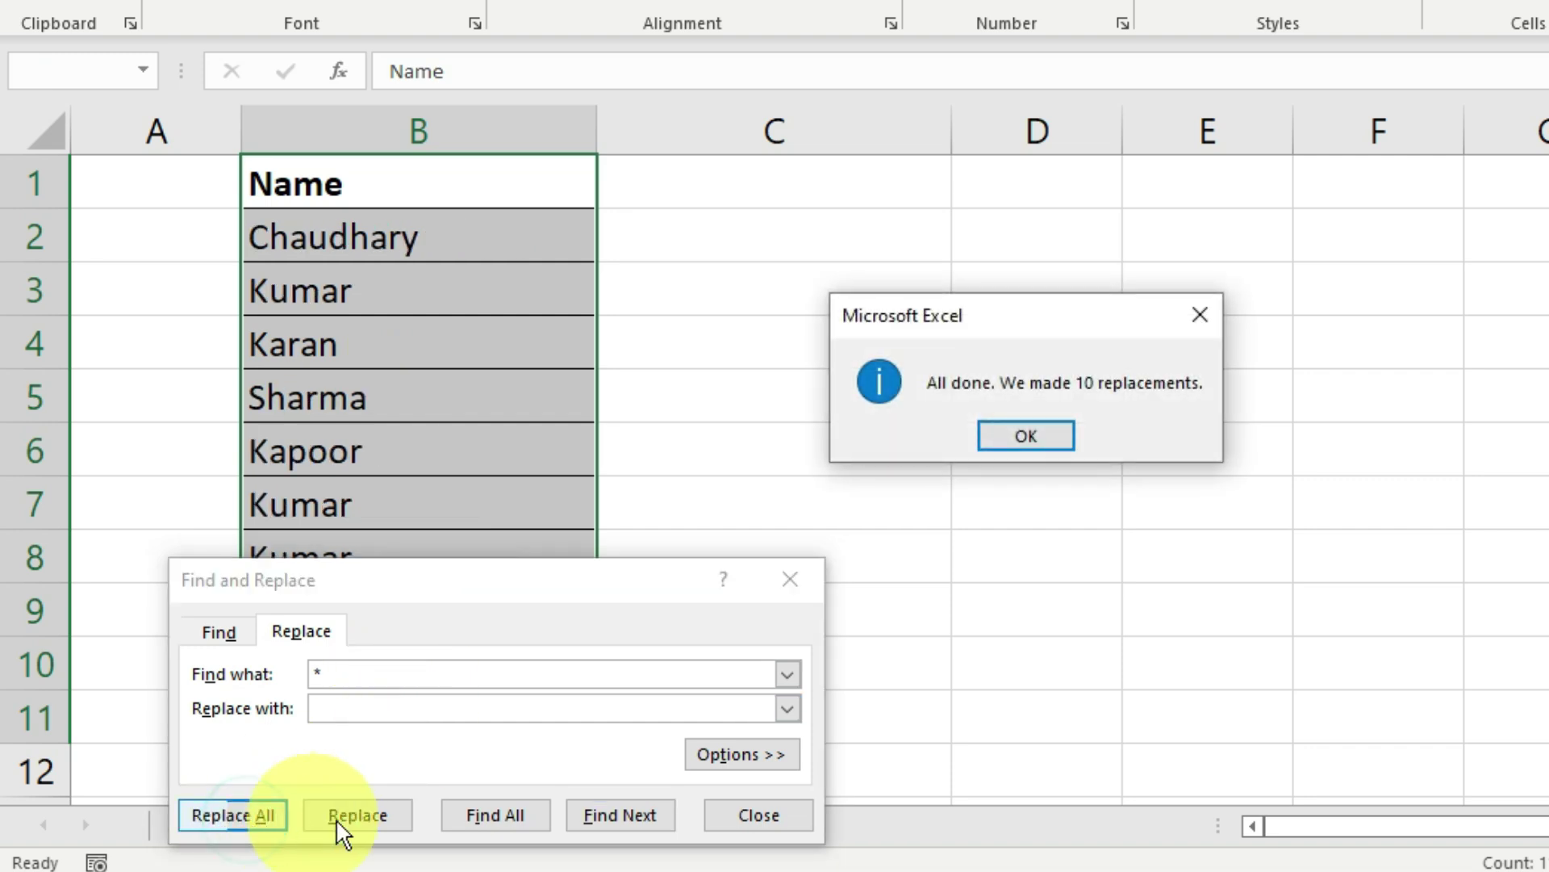
Dismiss the confirmation, close Find and Replace, and reselect the list including Name.
left_click_drag(1013, 326, 801, 326)
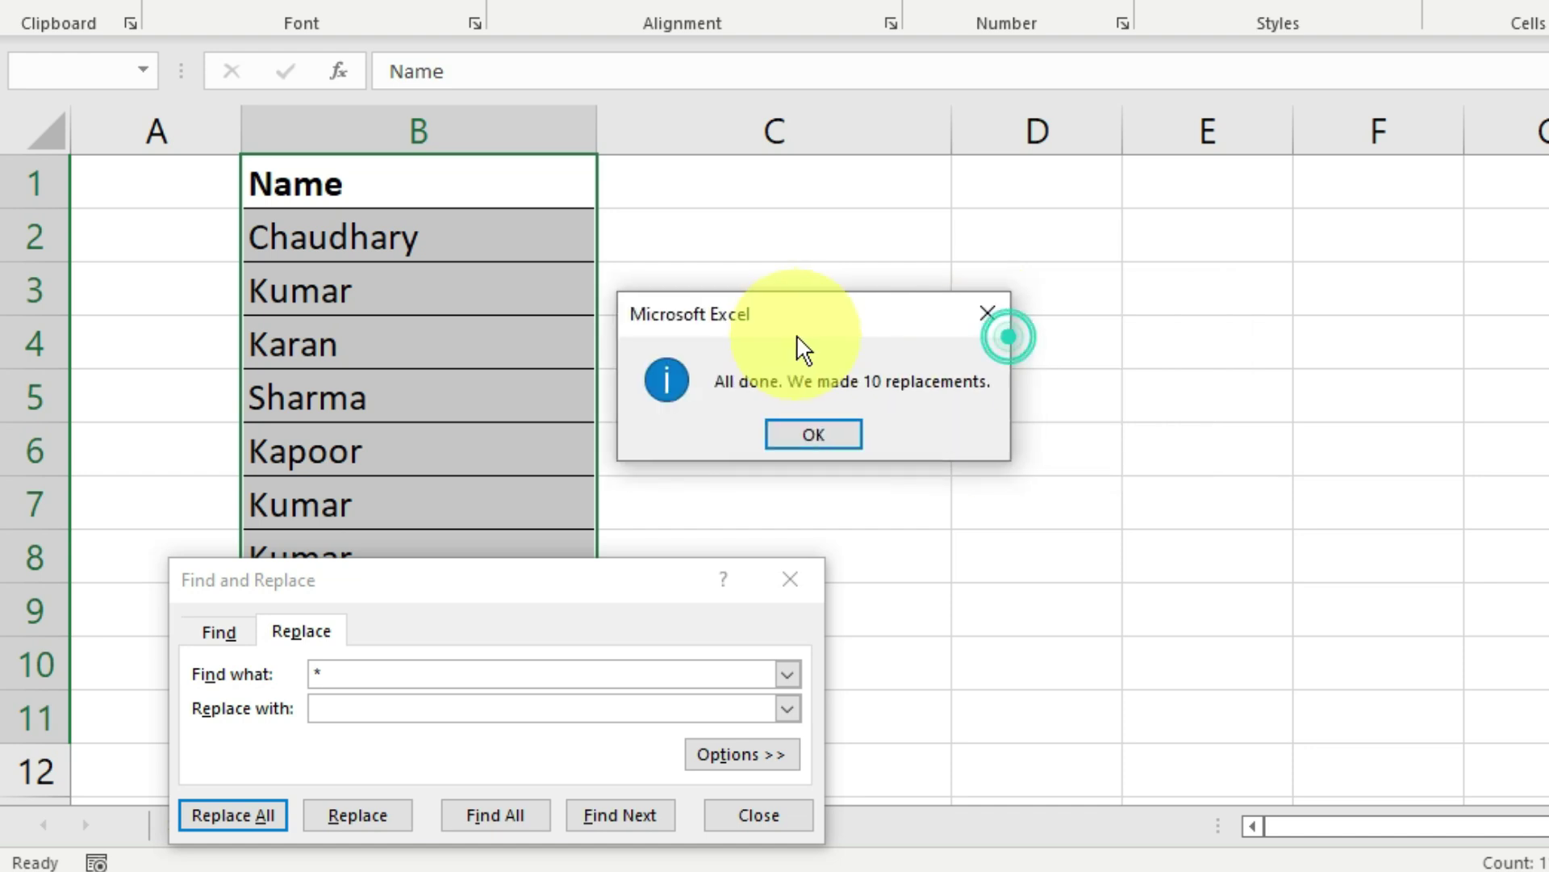
left_click(807, 436)
left_click(743, 815)
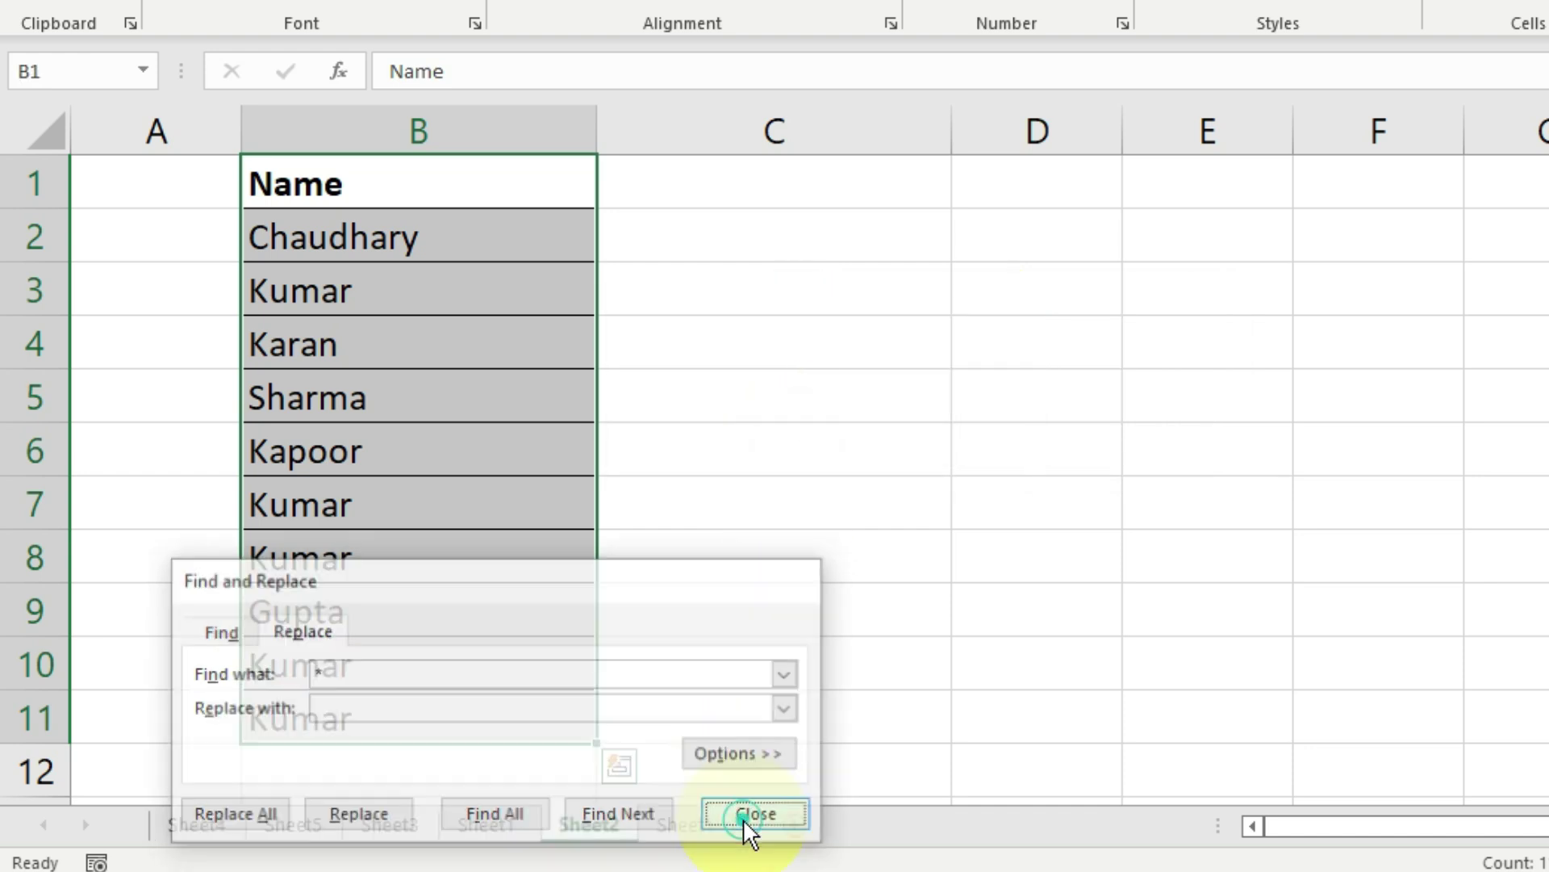
left_click_drag(390, 235, 411, 719)
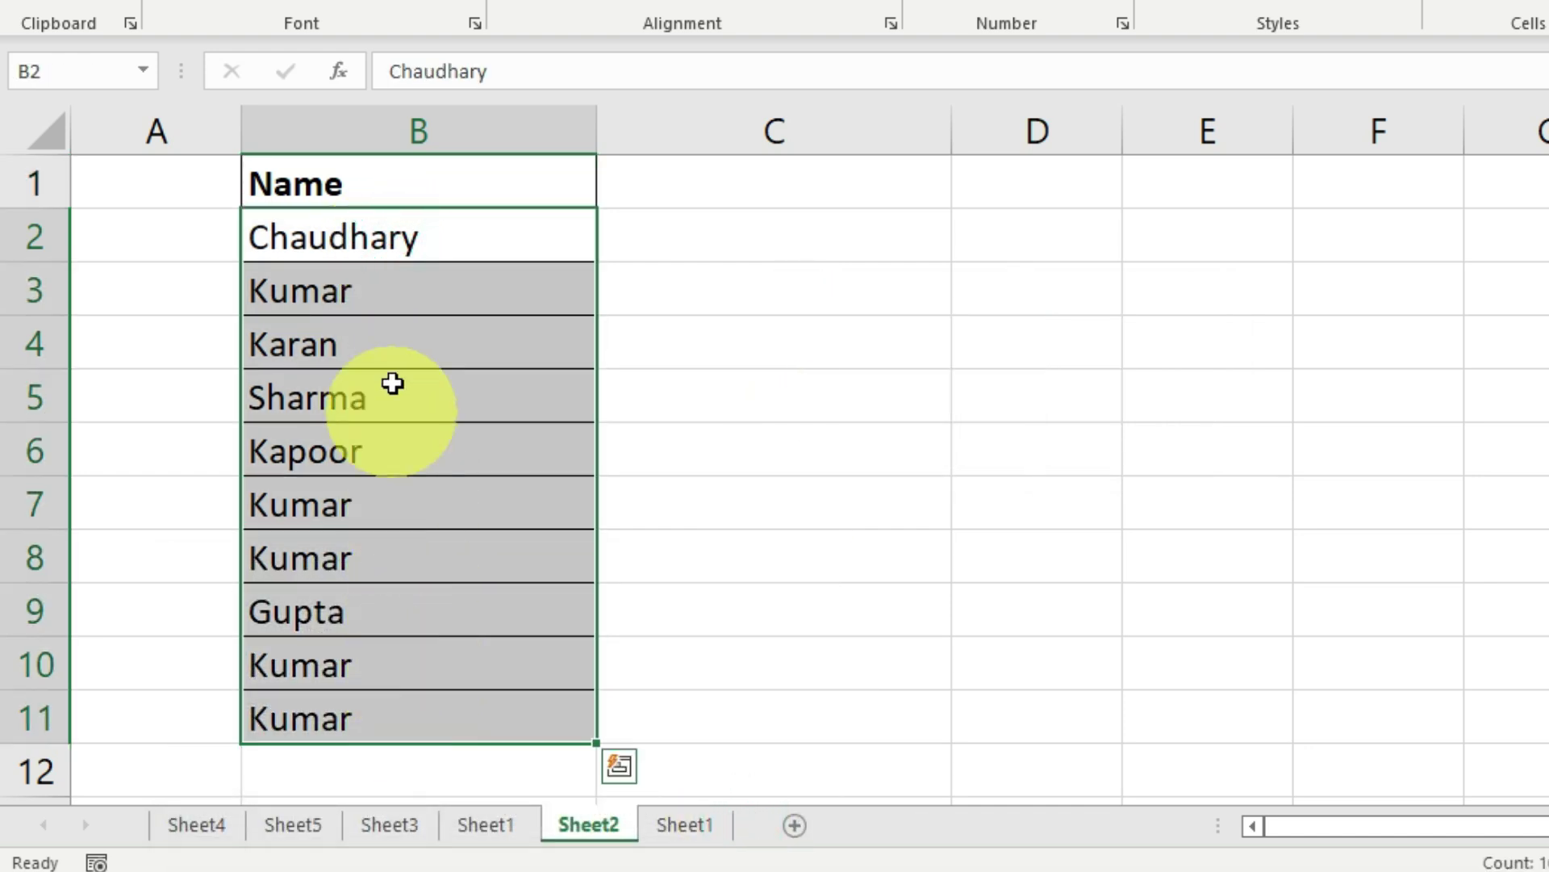
left_click_drag(401, 192, 369, 706)
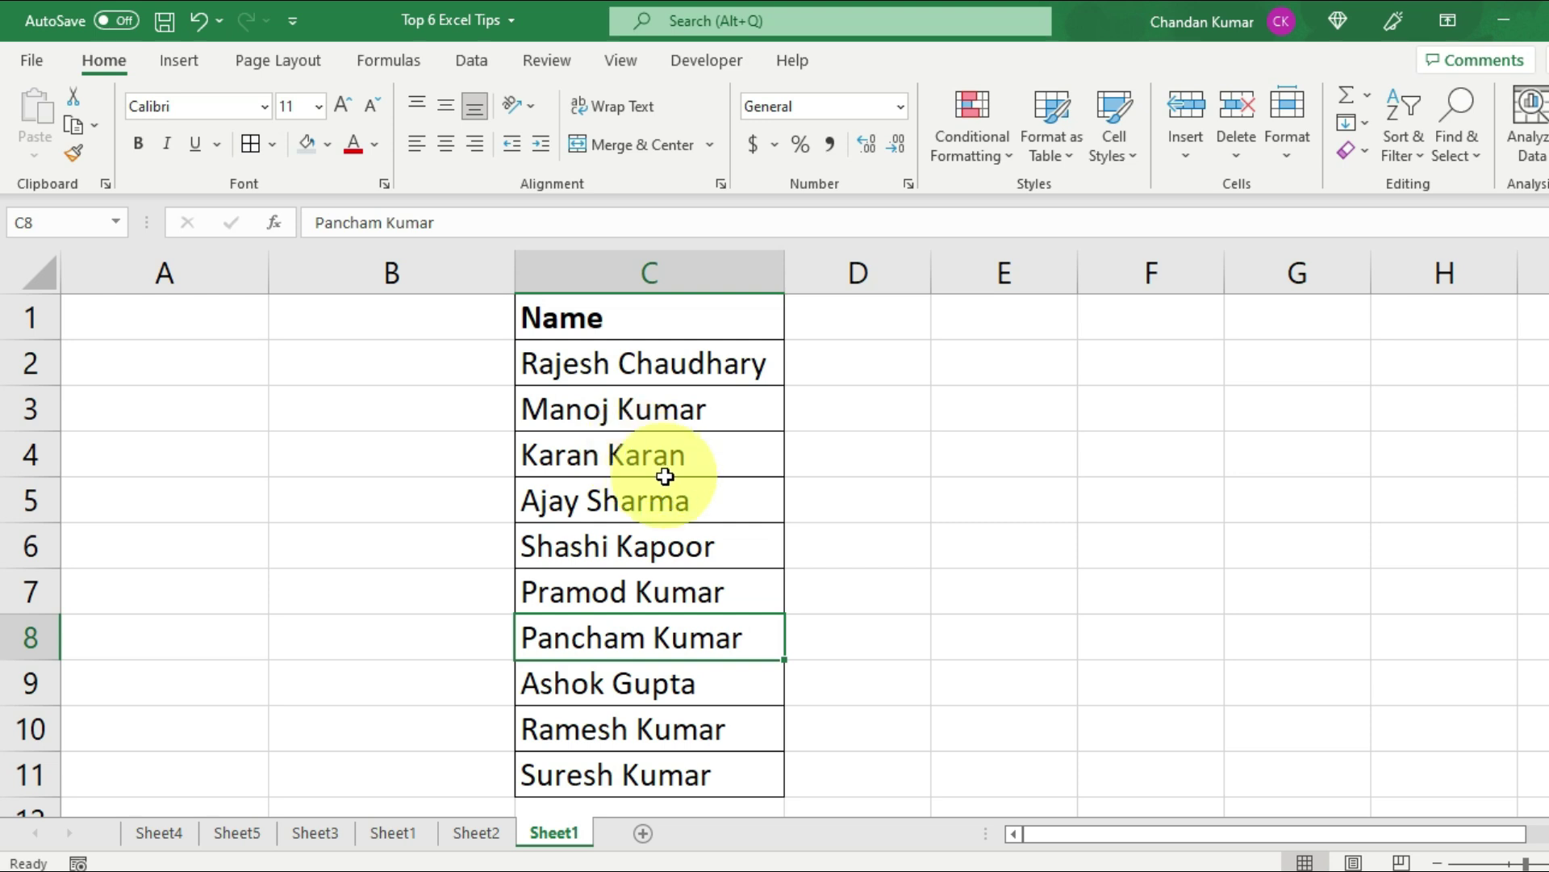
Select the Name list in C1:C11.
left_click(668, 501)
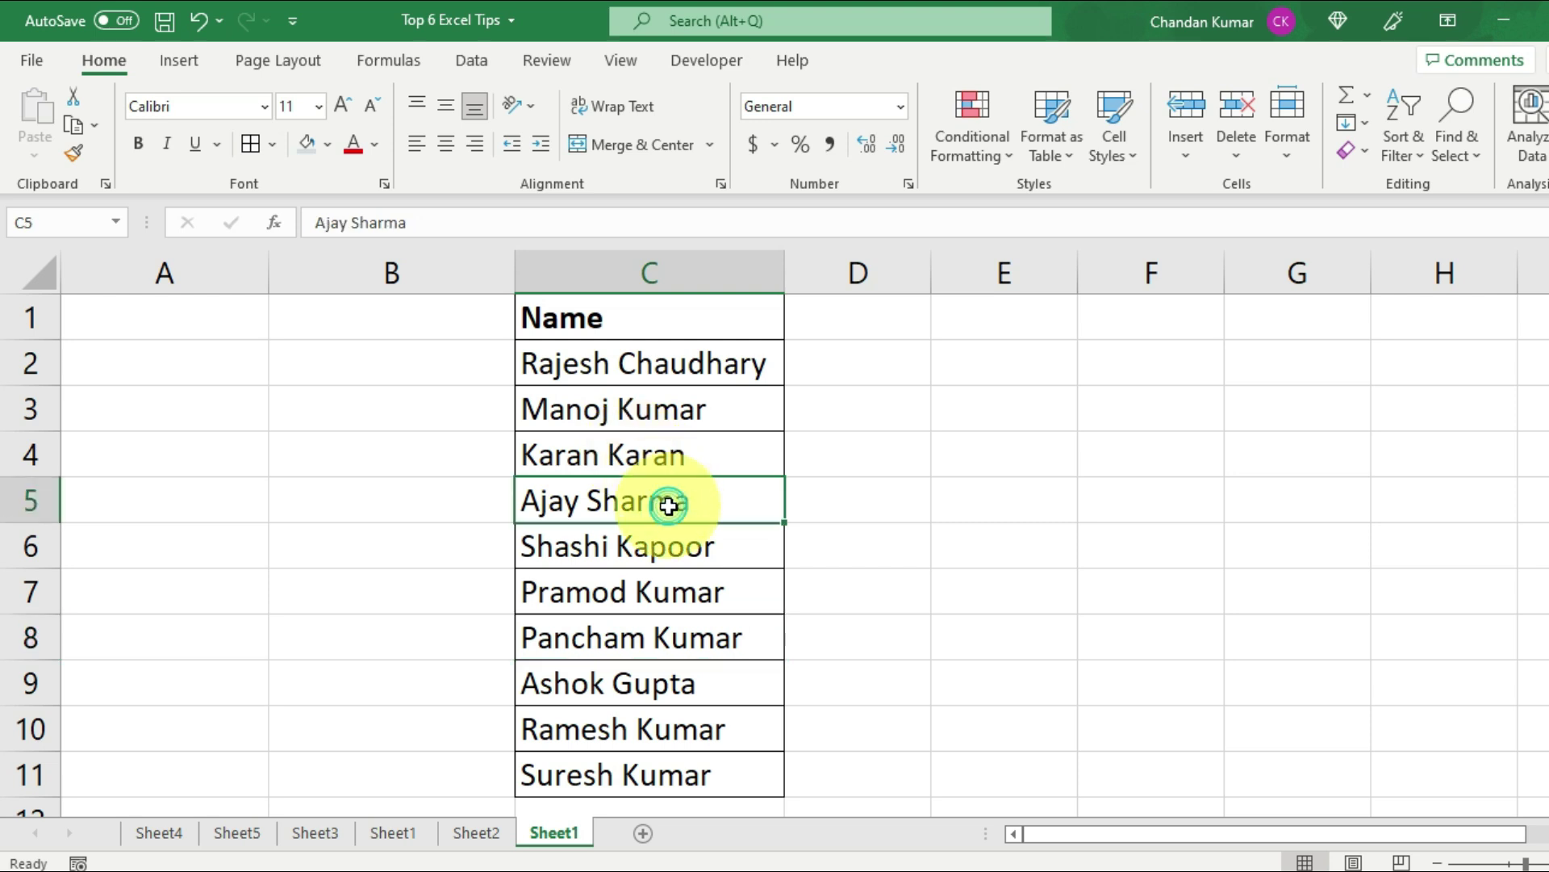
left_click(638, 363)
left_click_drag(657, 317, 658, 775)
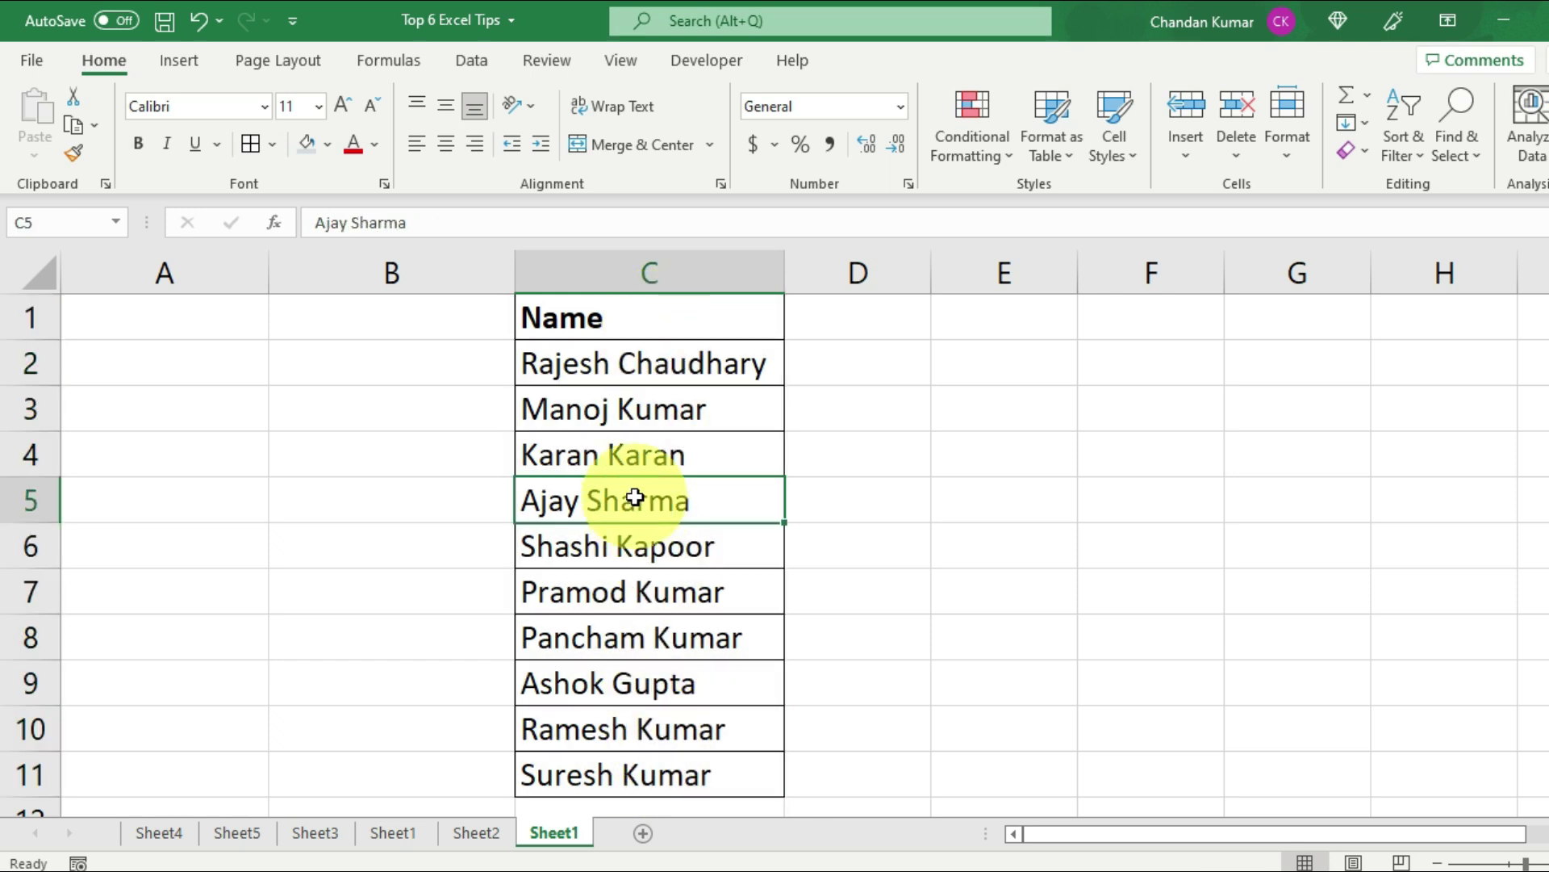
left_click_drag(648, 319, 647, 775)
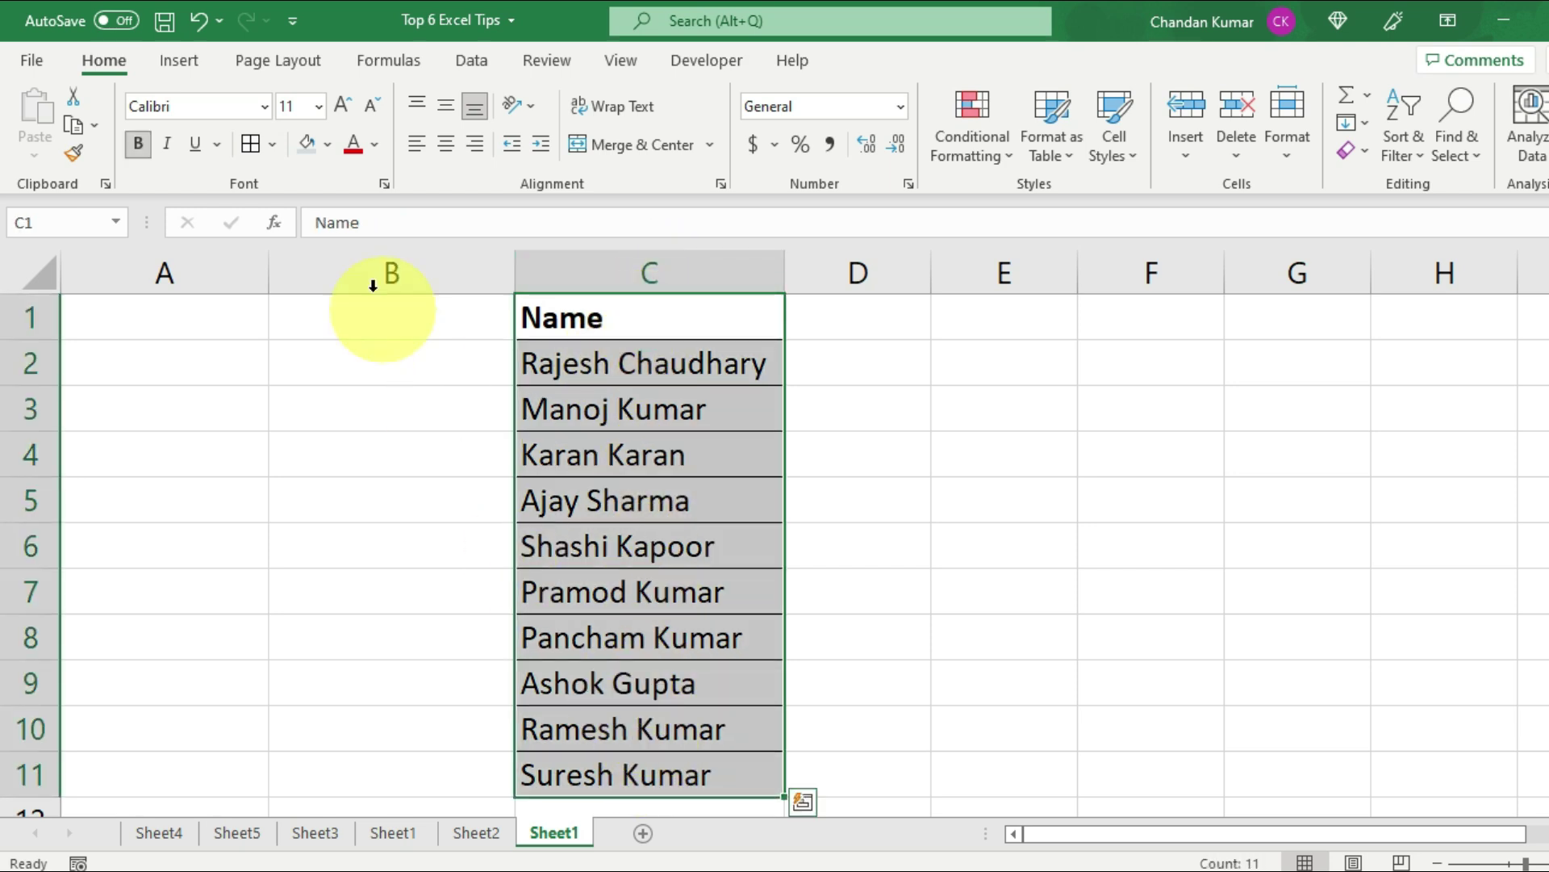
Set the selected names in the Felix Titling font.
left_click(265, 106)
scroll(282, 484, "down", 3)
scroll(287, 549, "down", 4)
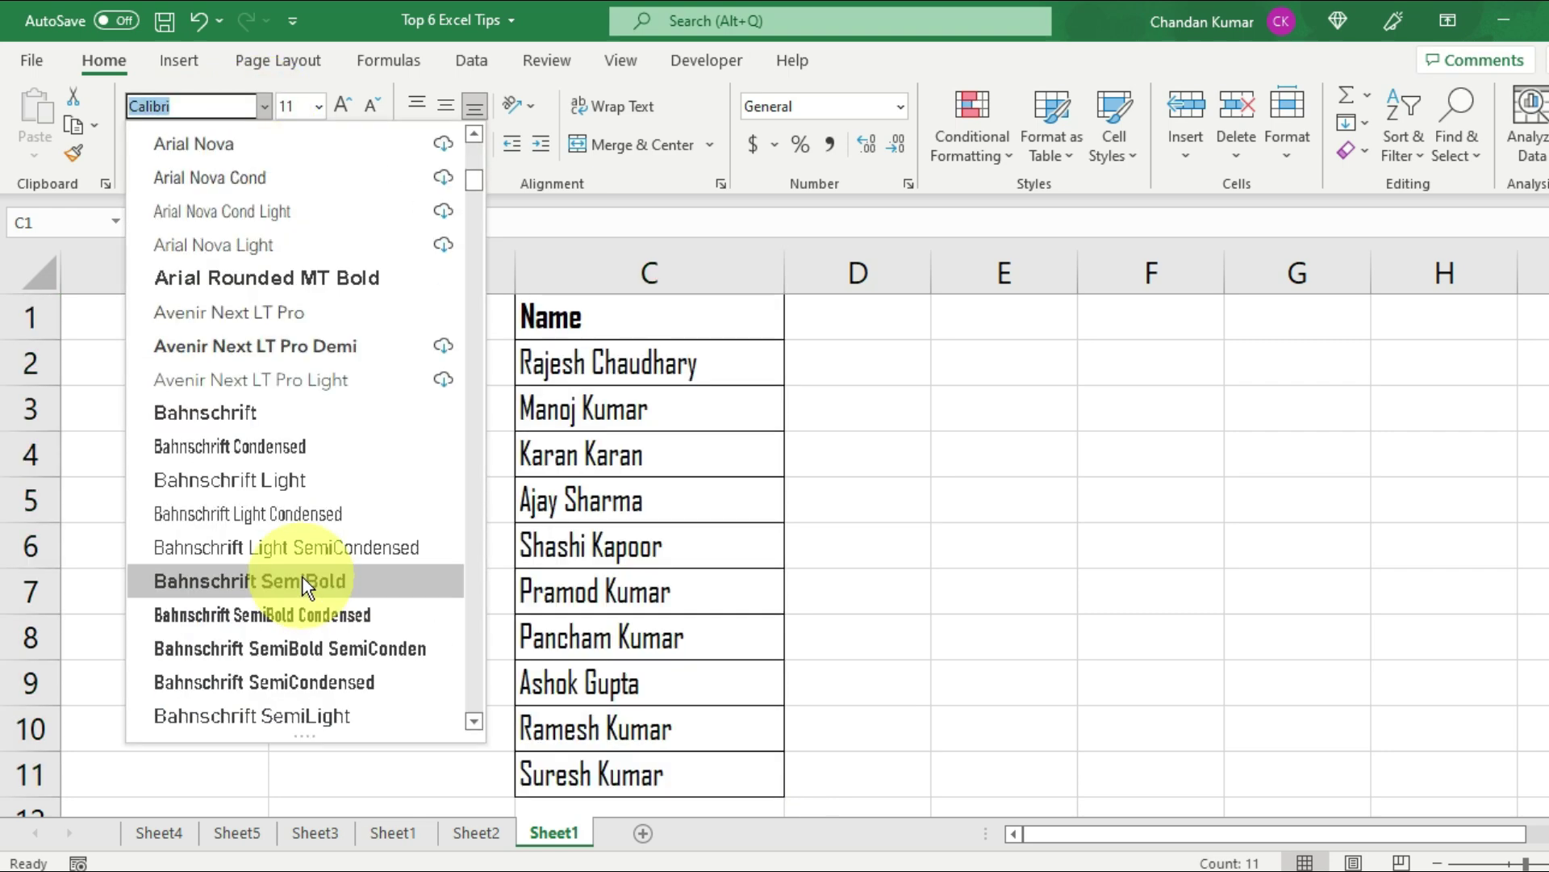
scroll(302, 574, "down", 4)
scroll(302, 560, "down", 4)
scroll(301, 553, "down", 4)
scroll(301, 563, "down", 2)
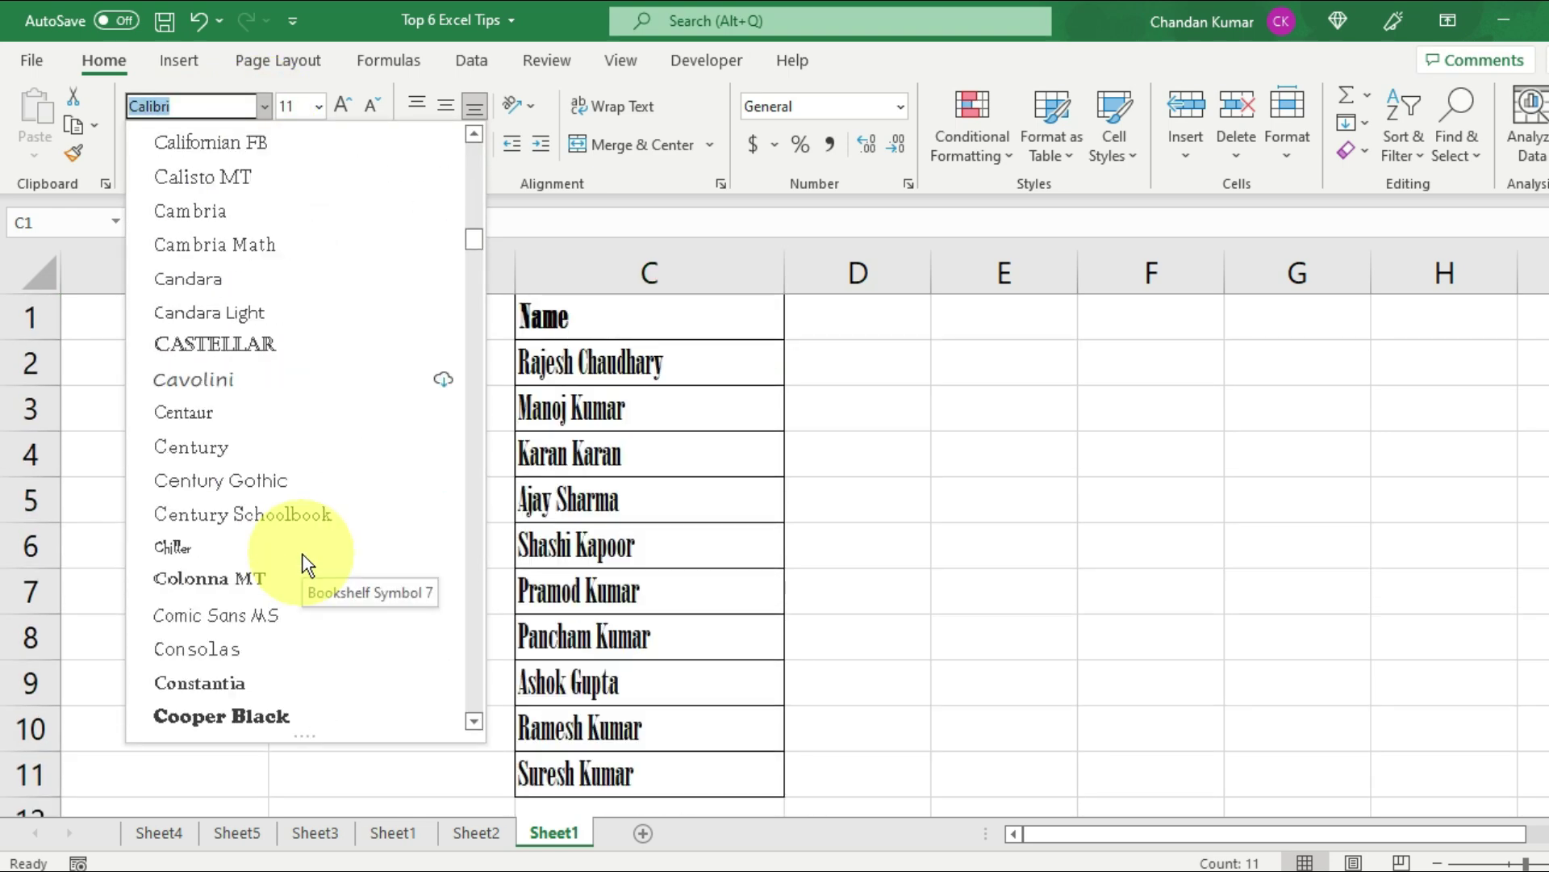
scroll(301, 517, "up", 1)
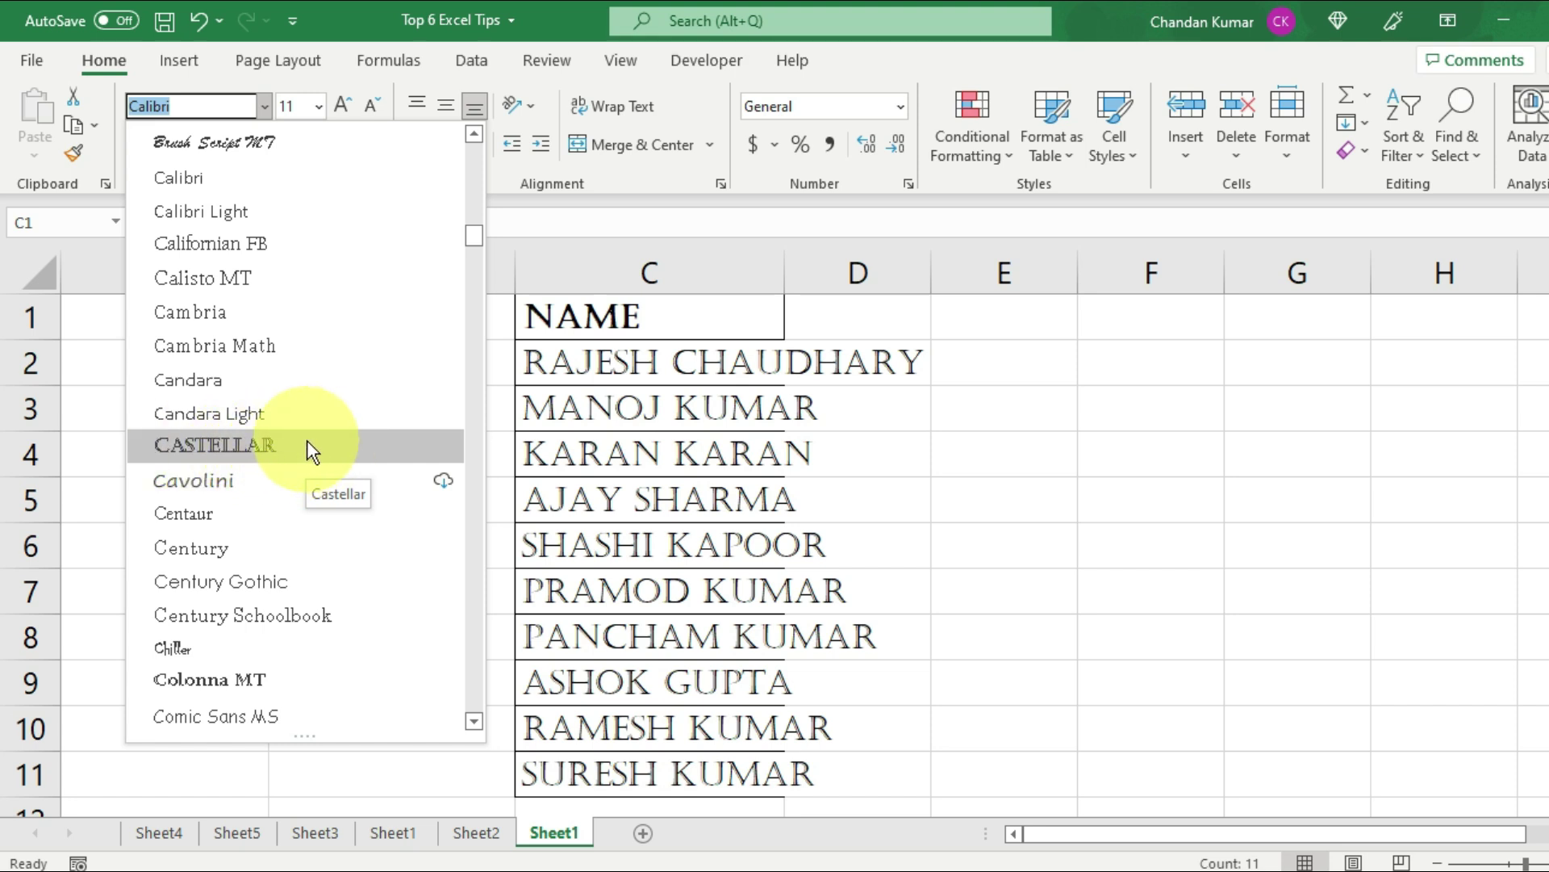
scroll(305, 500, "down", 3)
scroll(327, 589, "down", 3)
scroll(347, 585, "up", 2)
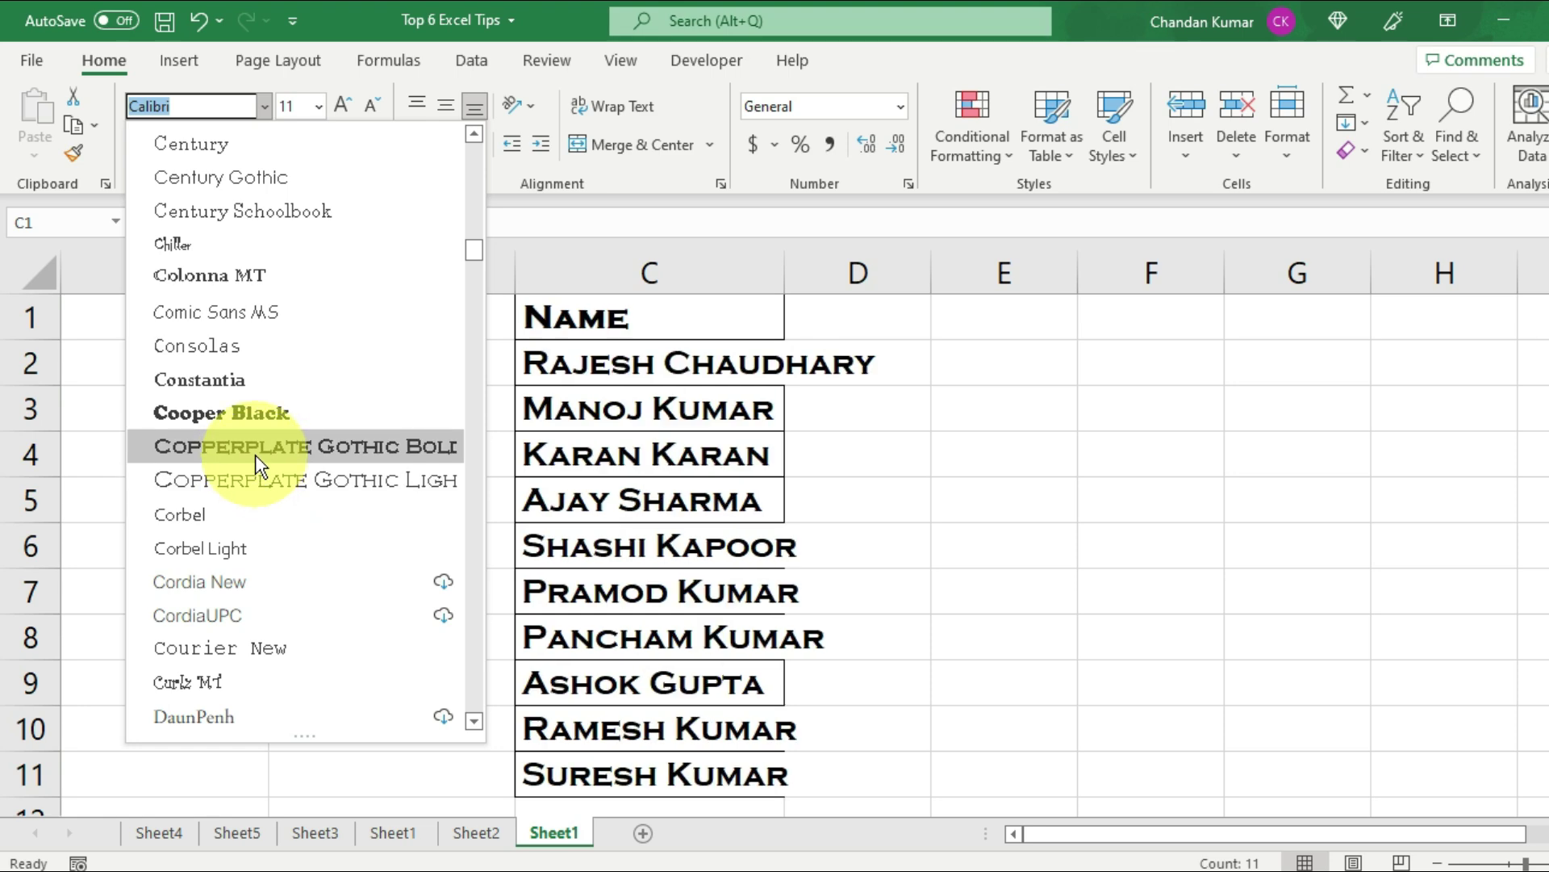
scroll(262, 532, "down", 3)
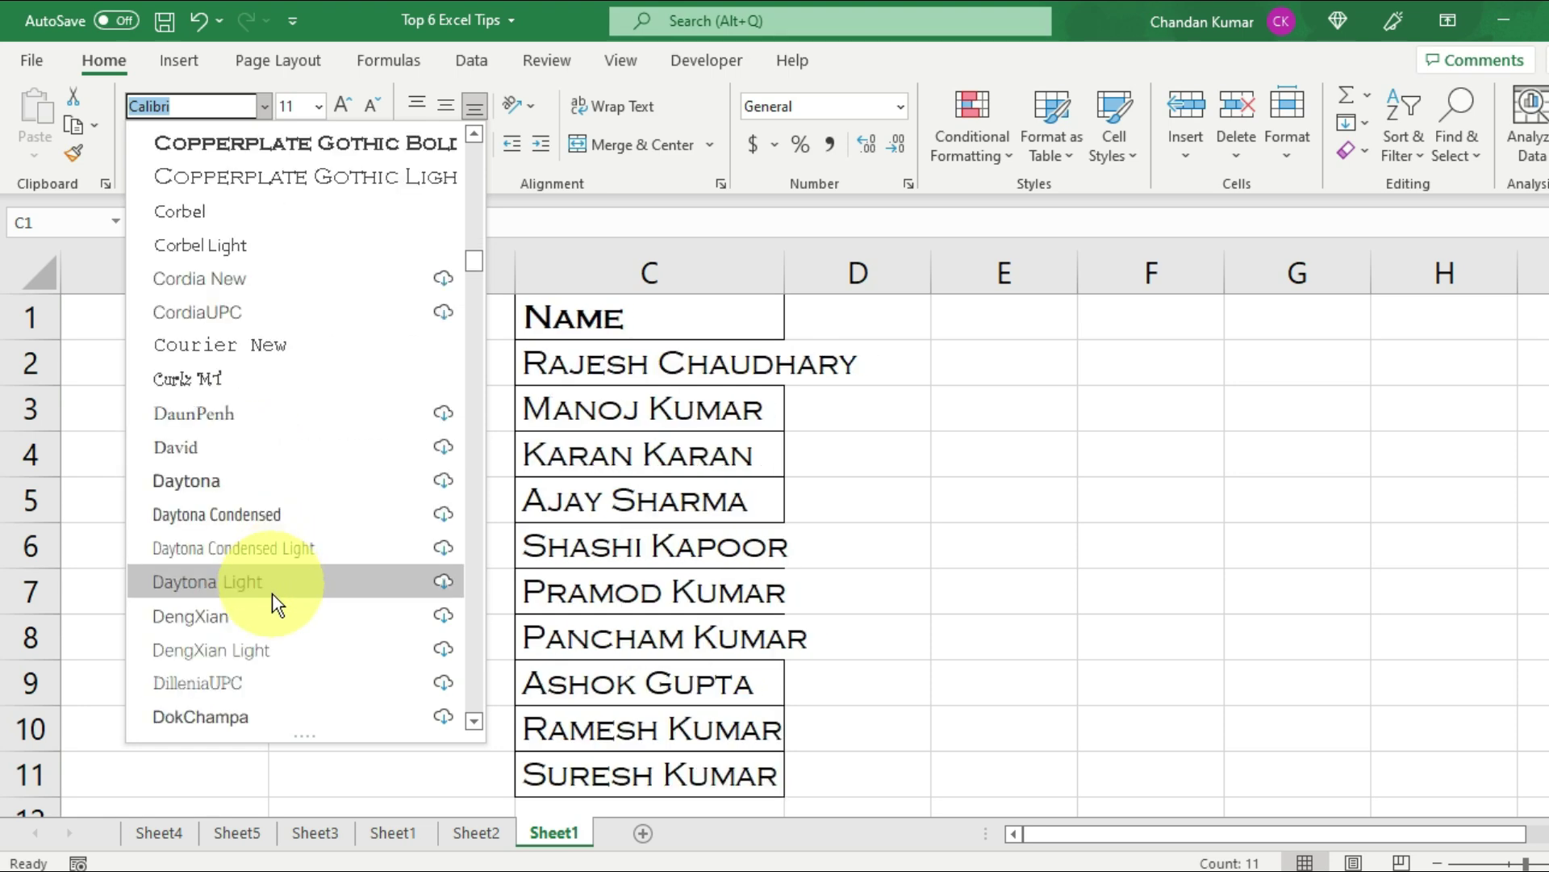
scroll(273, 593, "down", 4)
scroll(278, 593, "down", 2)
scroll(319, 565, "down", 3)
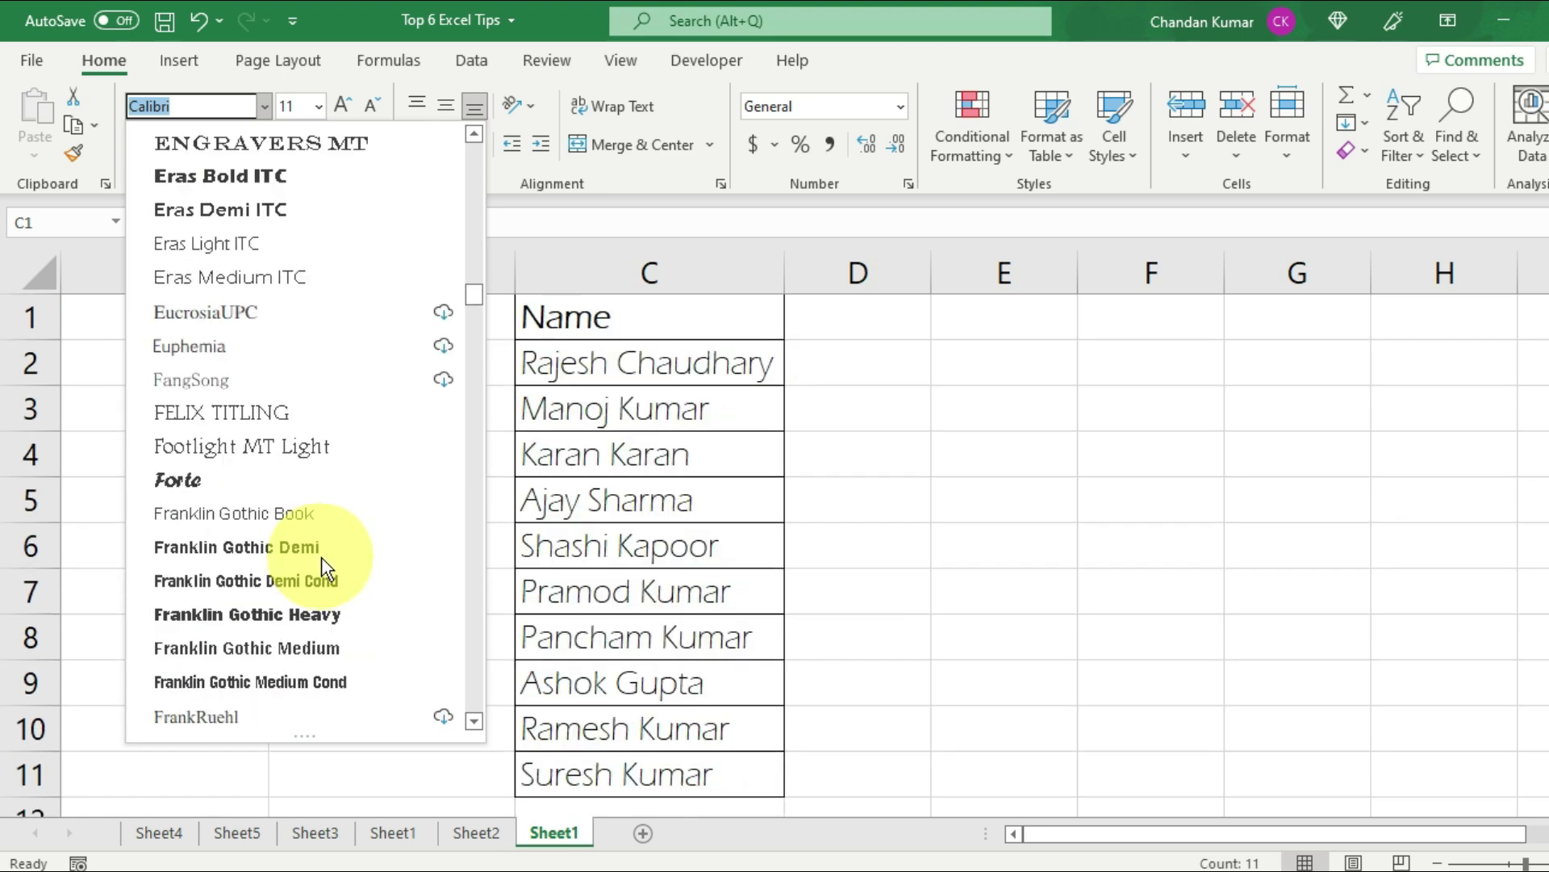
scroll(321, 557, "up", 2)
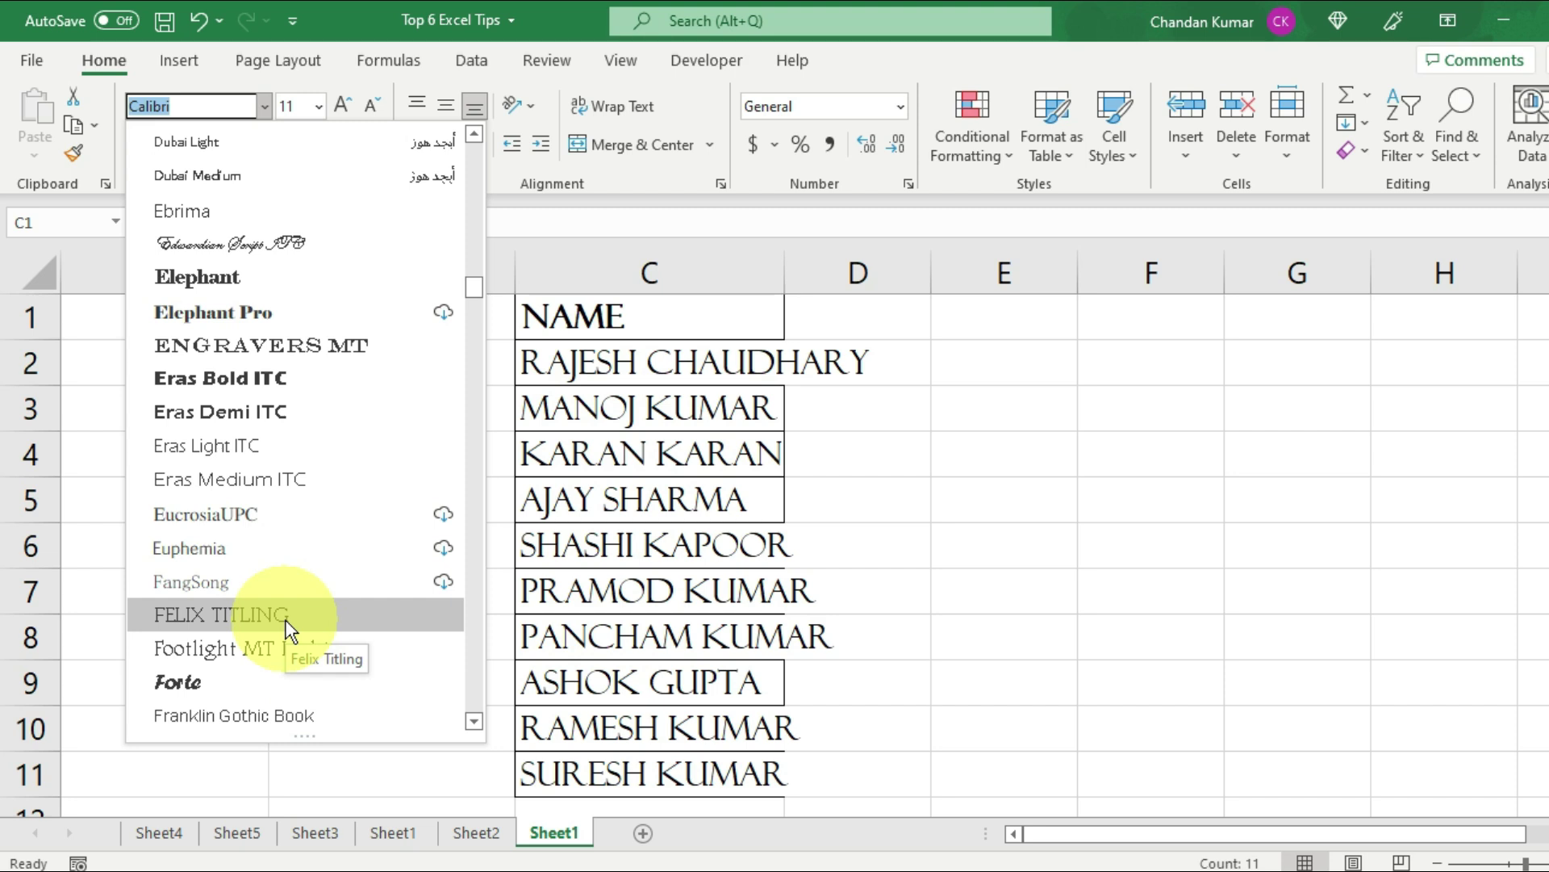
left_click(242, 615)
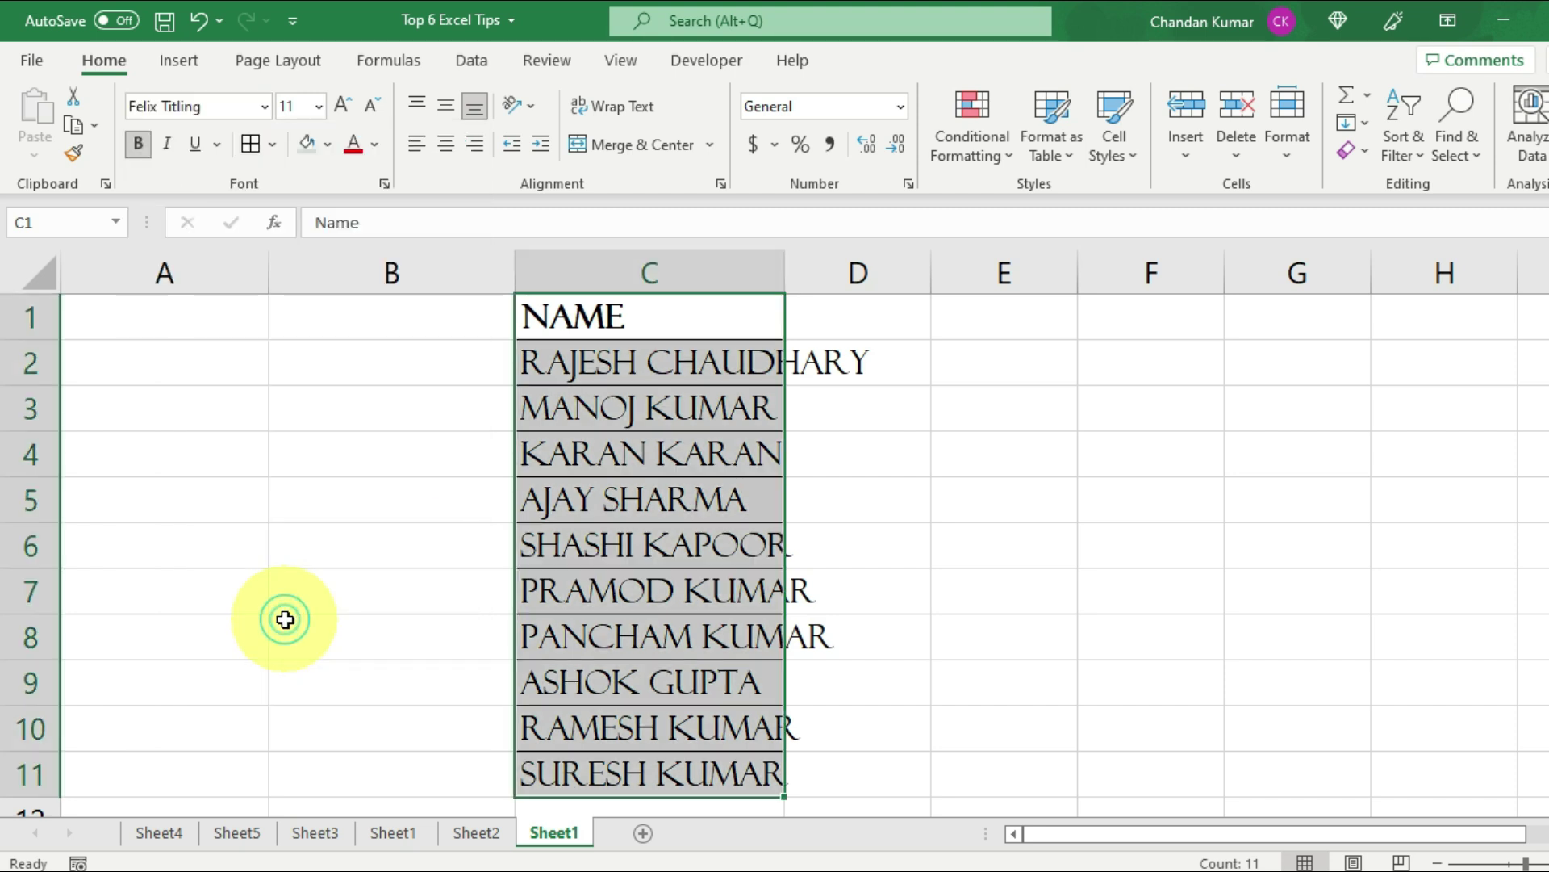